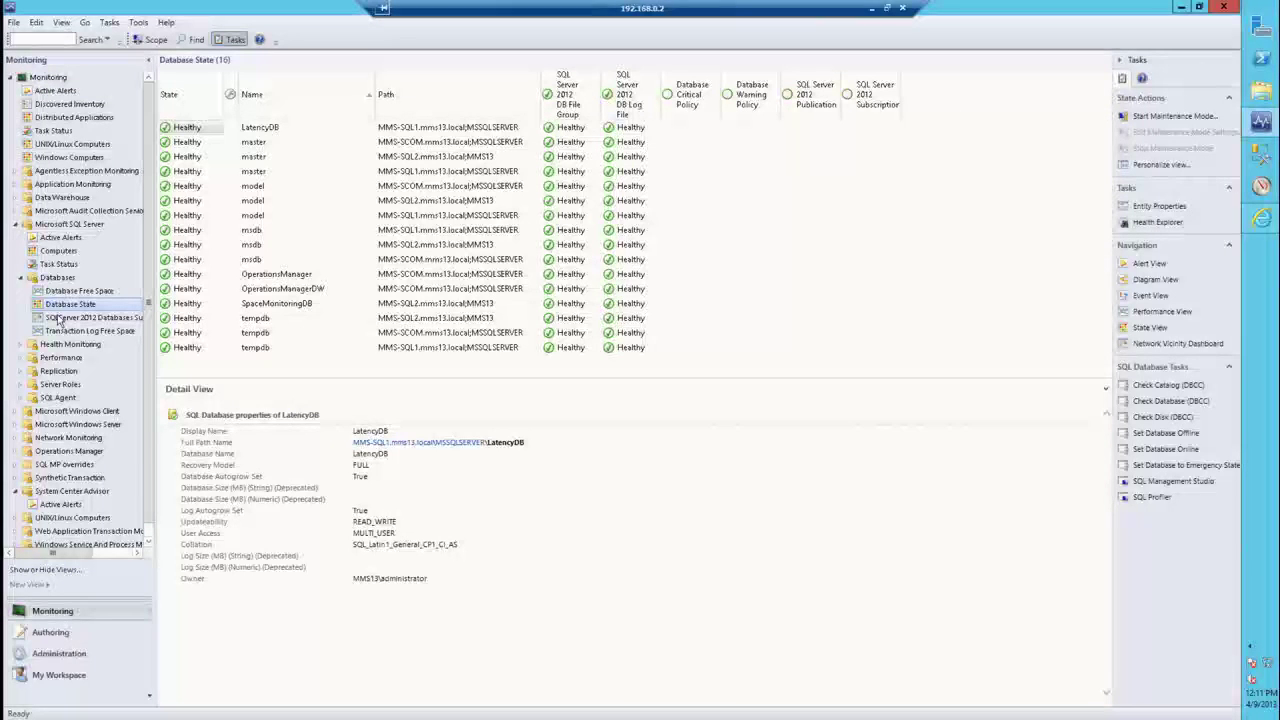
Open the SQLServer 2012 Databases Summary dashboard and filter its database list by "space".
click(58, 320)
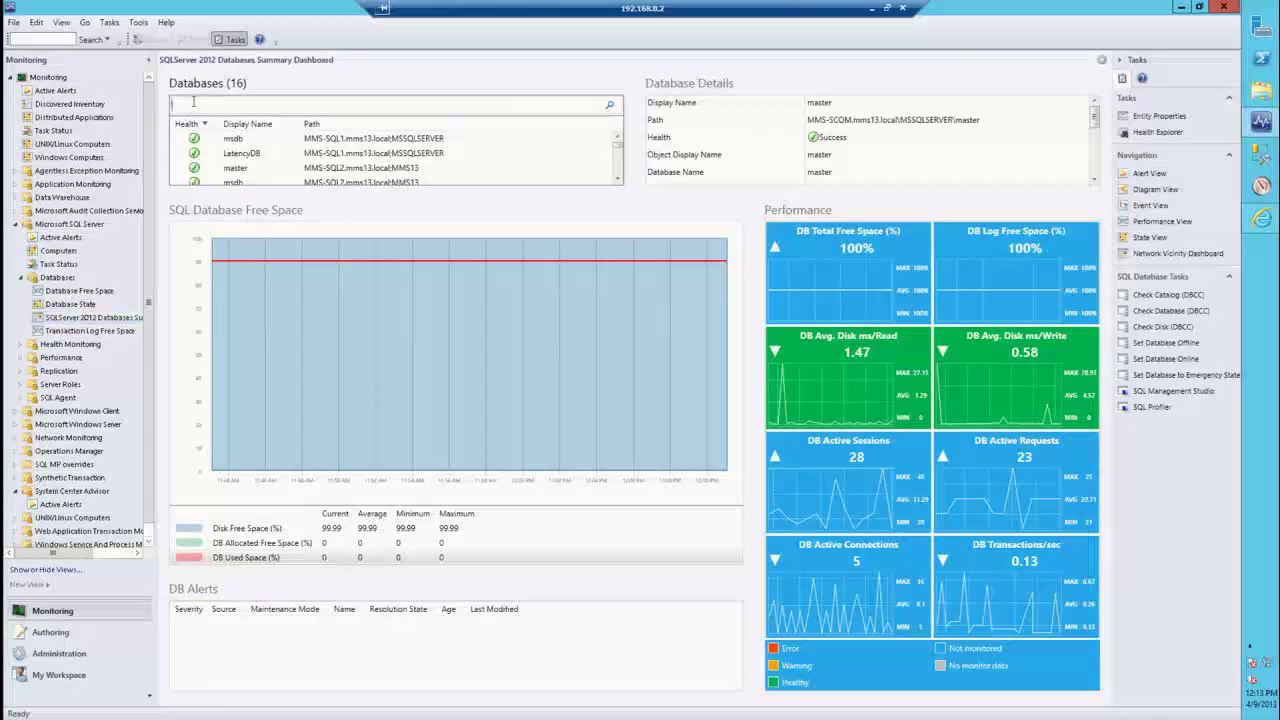
text(space)
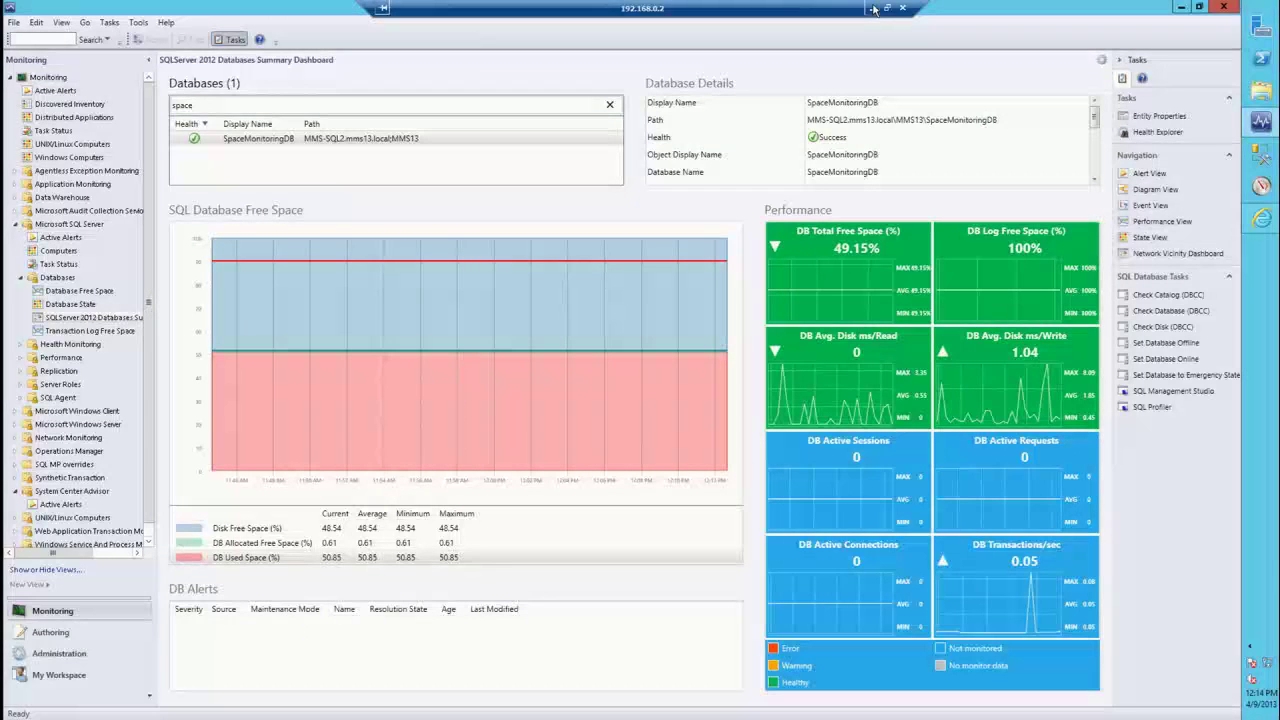
Switch to the MMS-SQL2 remote session, run the space issue simulation script from its desktop, and dismiss the script window.
click(873, 8)
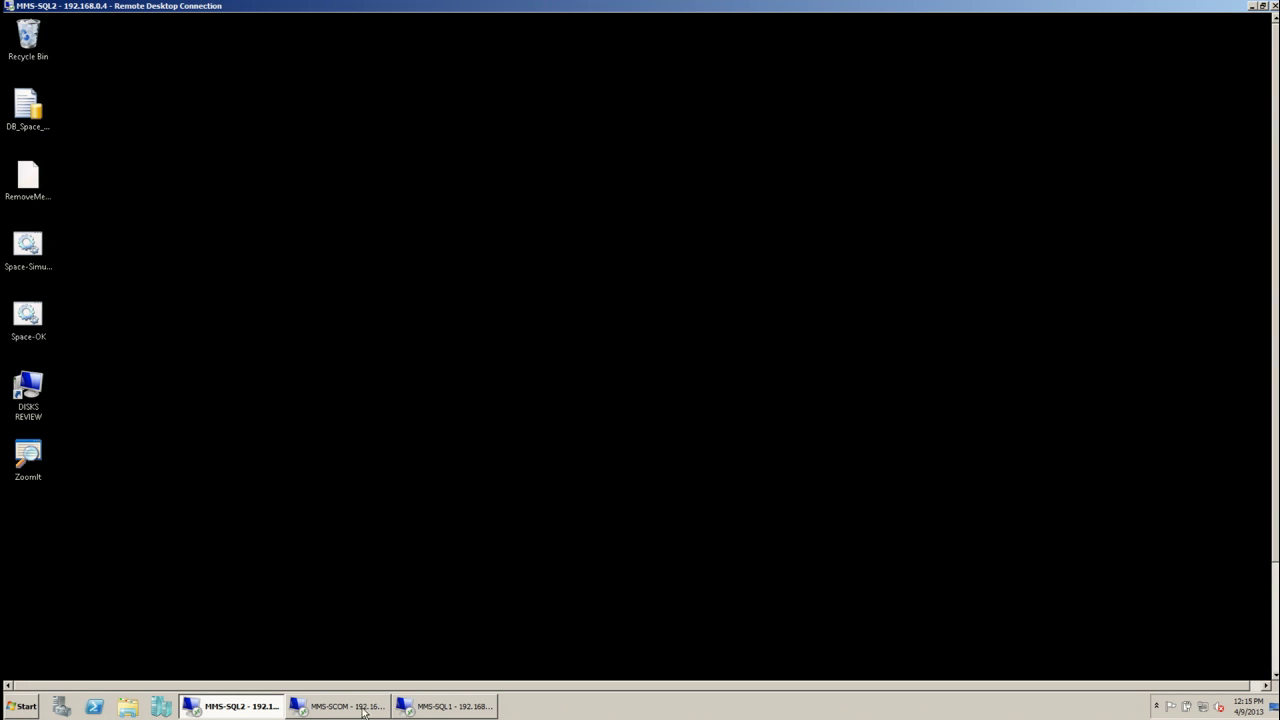
mouse_move(403, 715)
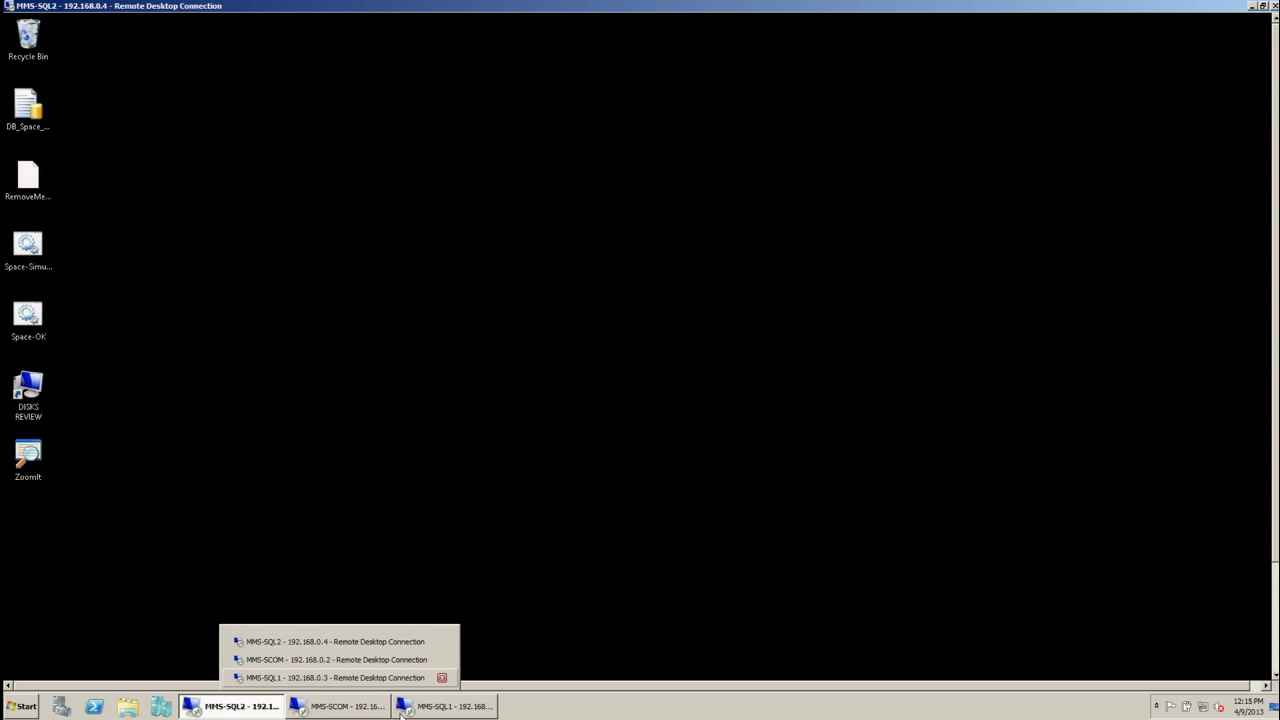
click(252, 710)
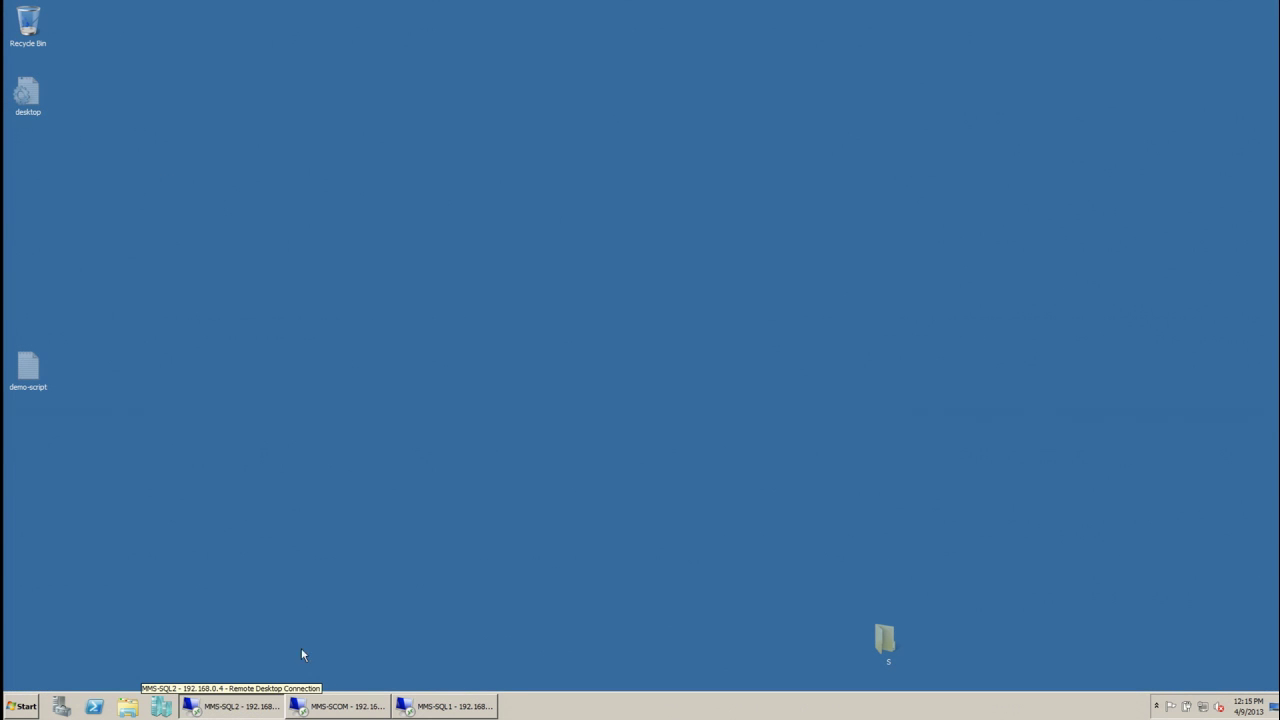
click(240, 706)
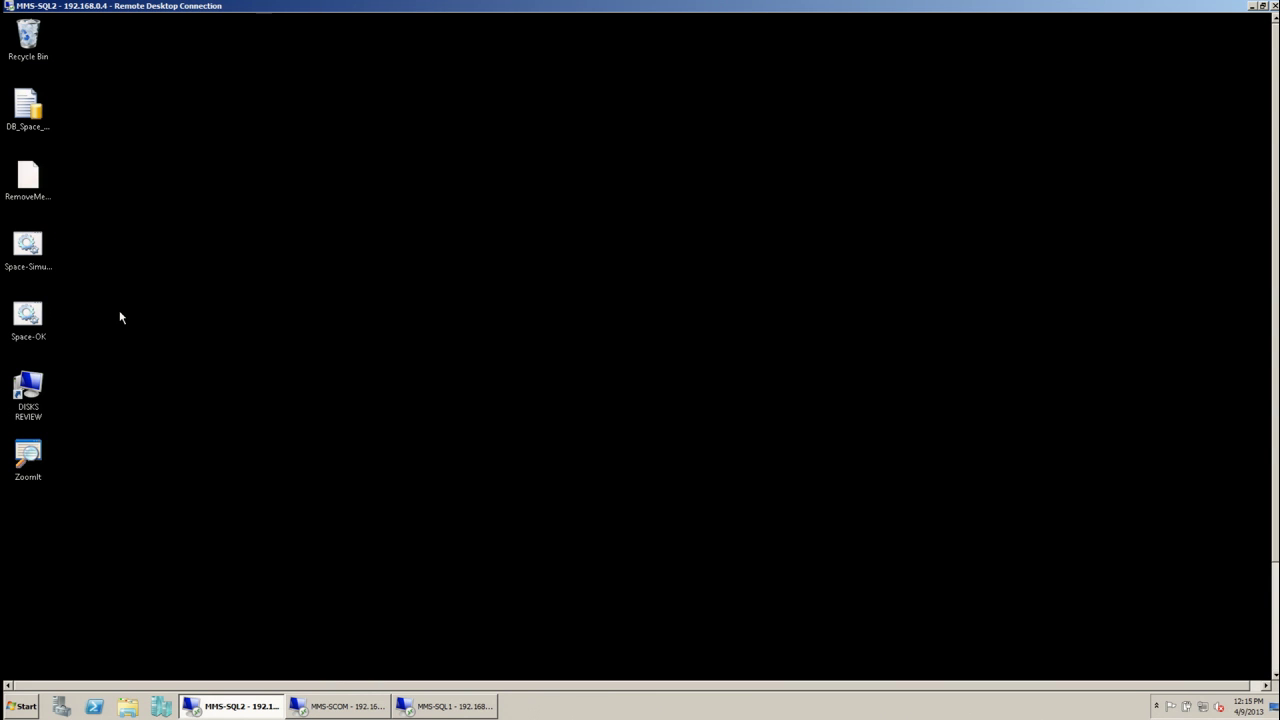
double_click(24, 265)
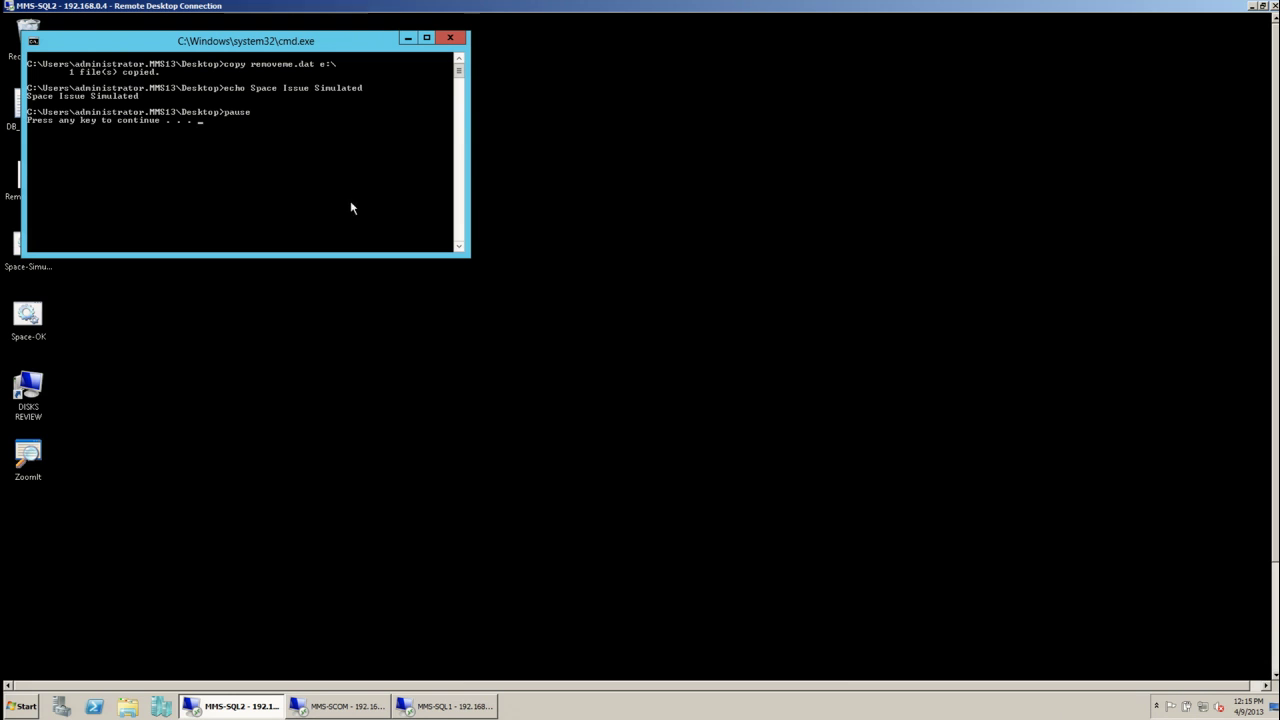
key(space)
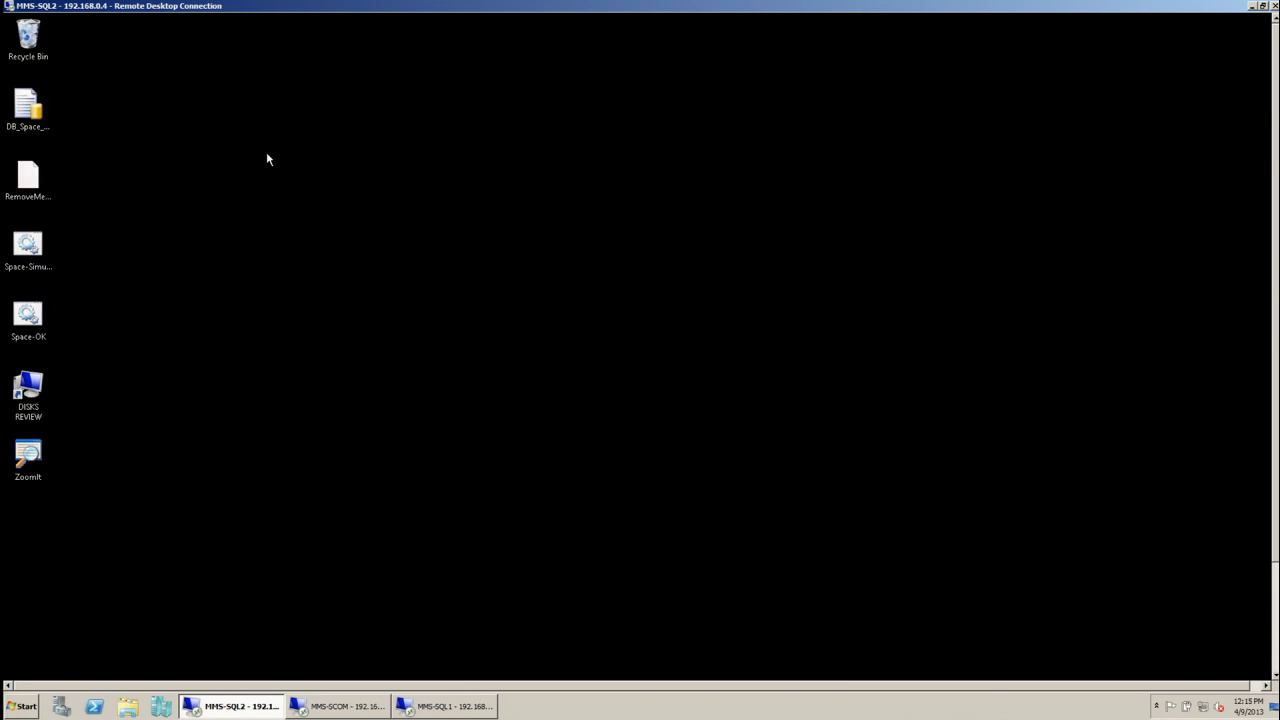
Open the DISKS REVIEW shortcut and check the free space on the Data (E:) and Data2 (F:) drives.
double_click(28, 392)
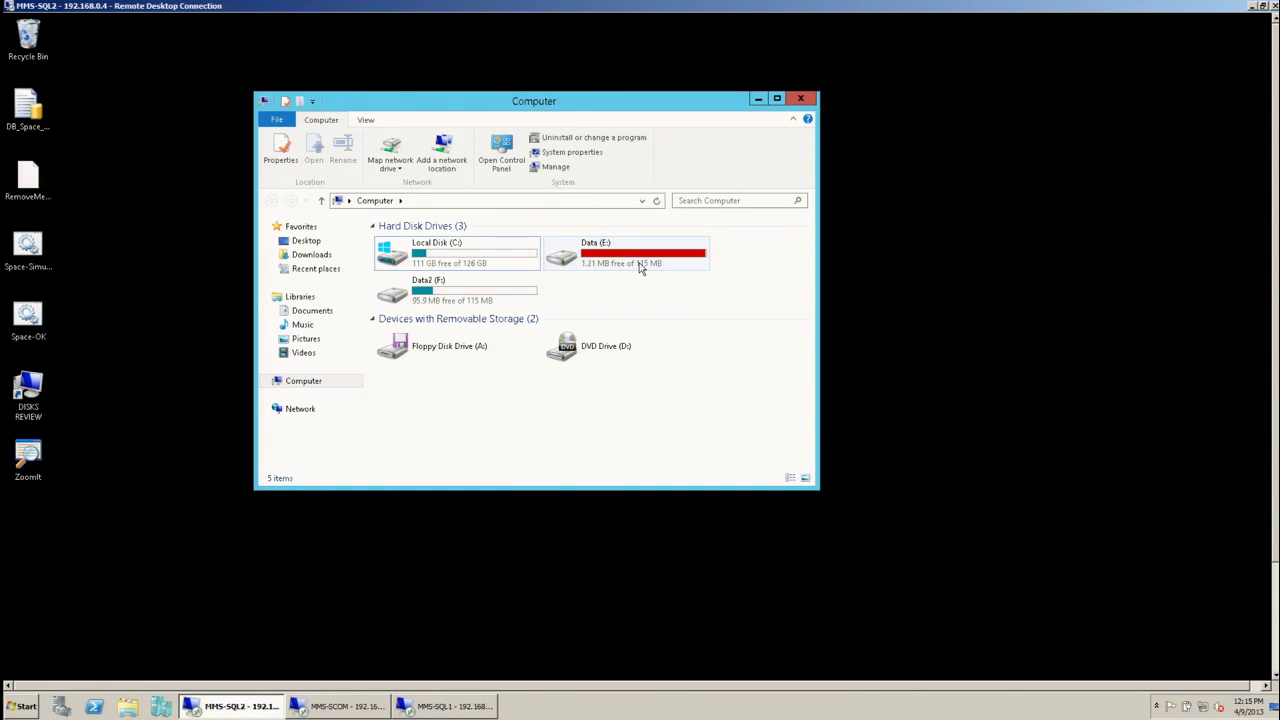
mouse_move(641, 268)
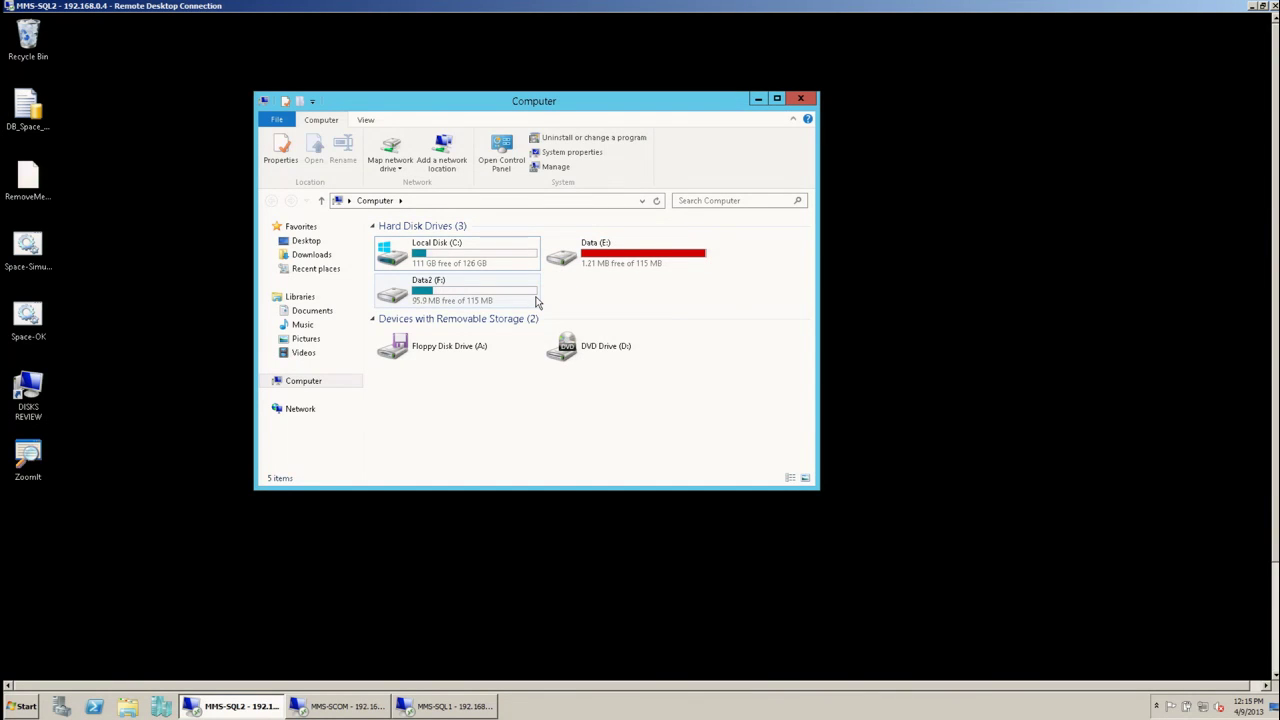
click(474, 296)
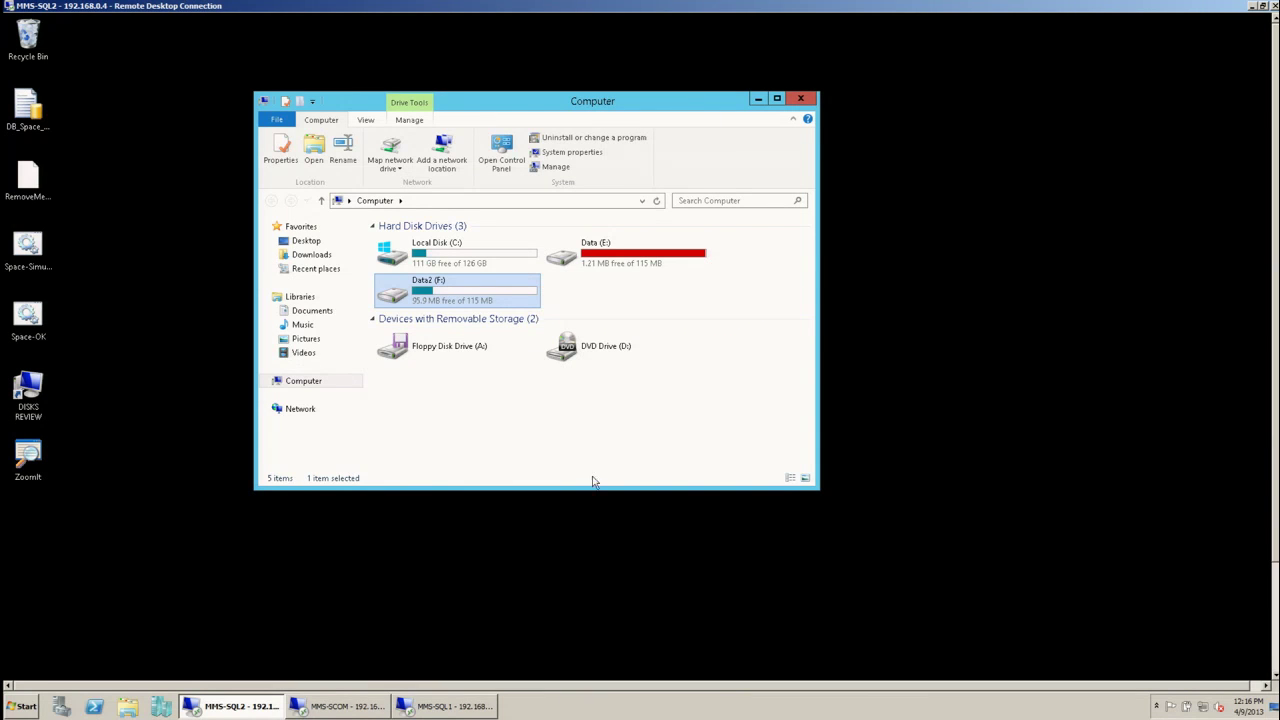
Switch to the MMS-SCOM remote session and examine the free space chart, performance tiles and alerts for SpaceMonitoringDB.
click(340, 706)
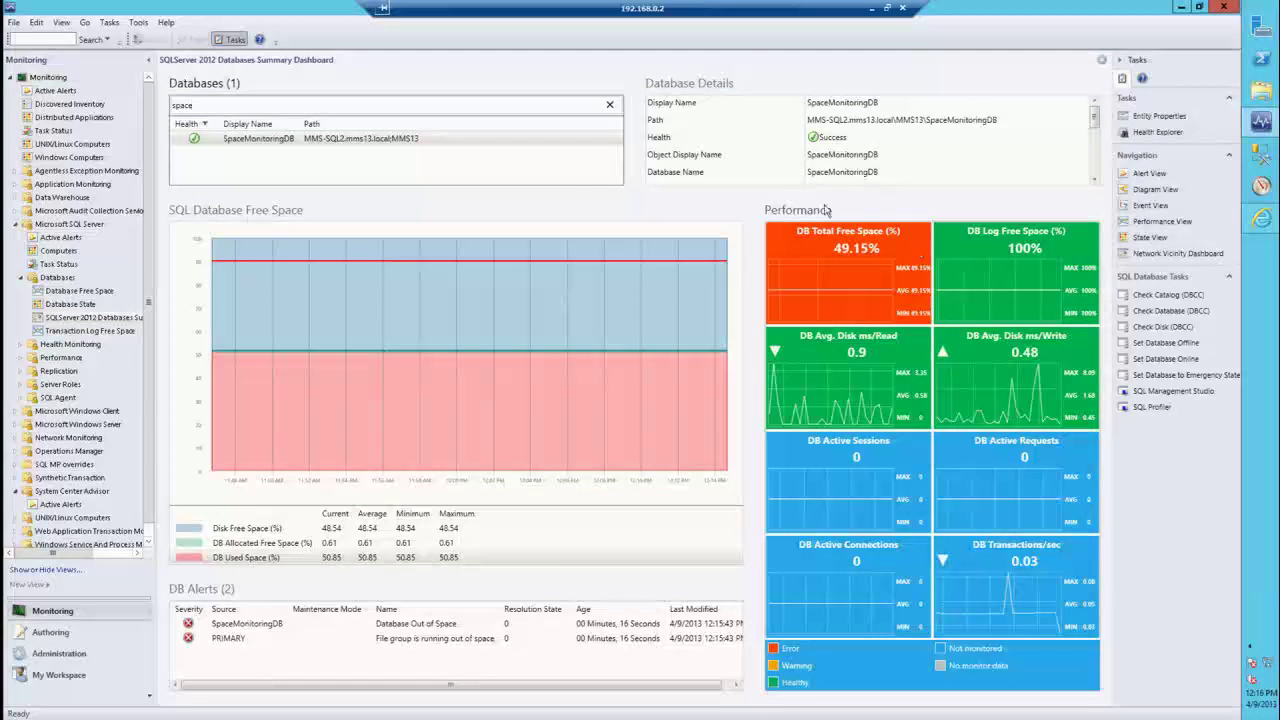
mouse_move(800, 280)
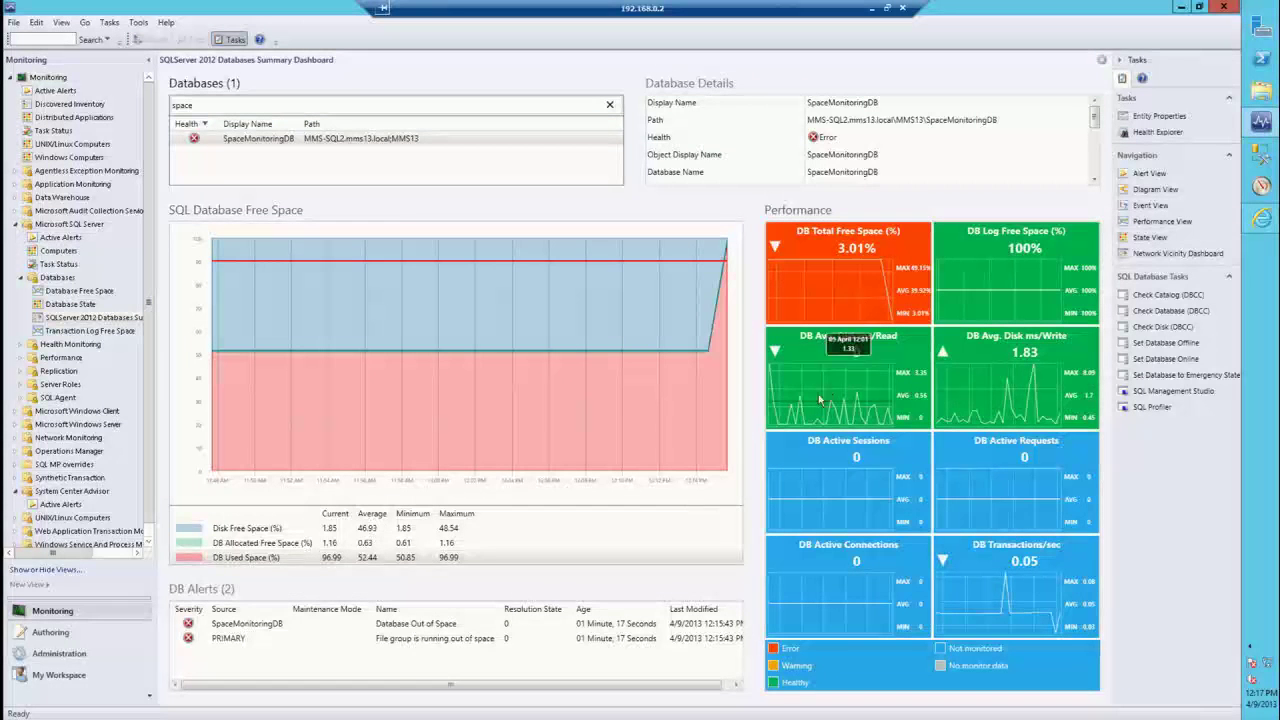
mouse_move(893, 307)
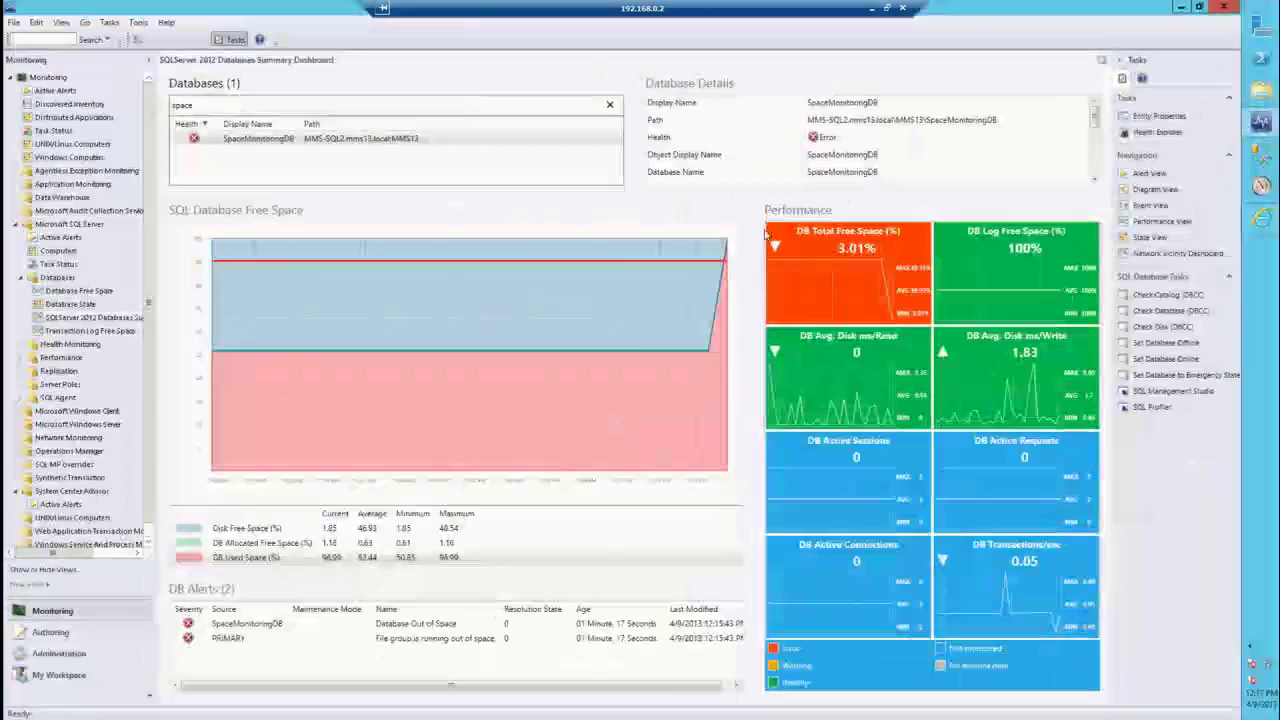
Open the Database Out of Space alert for SpaceMonitoringDB, read its product knowledge through the resolutions, and close the alert properties.
click(414, 623)
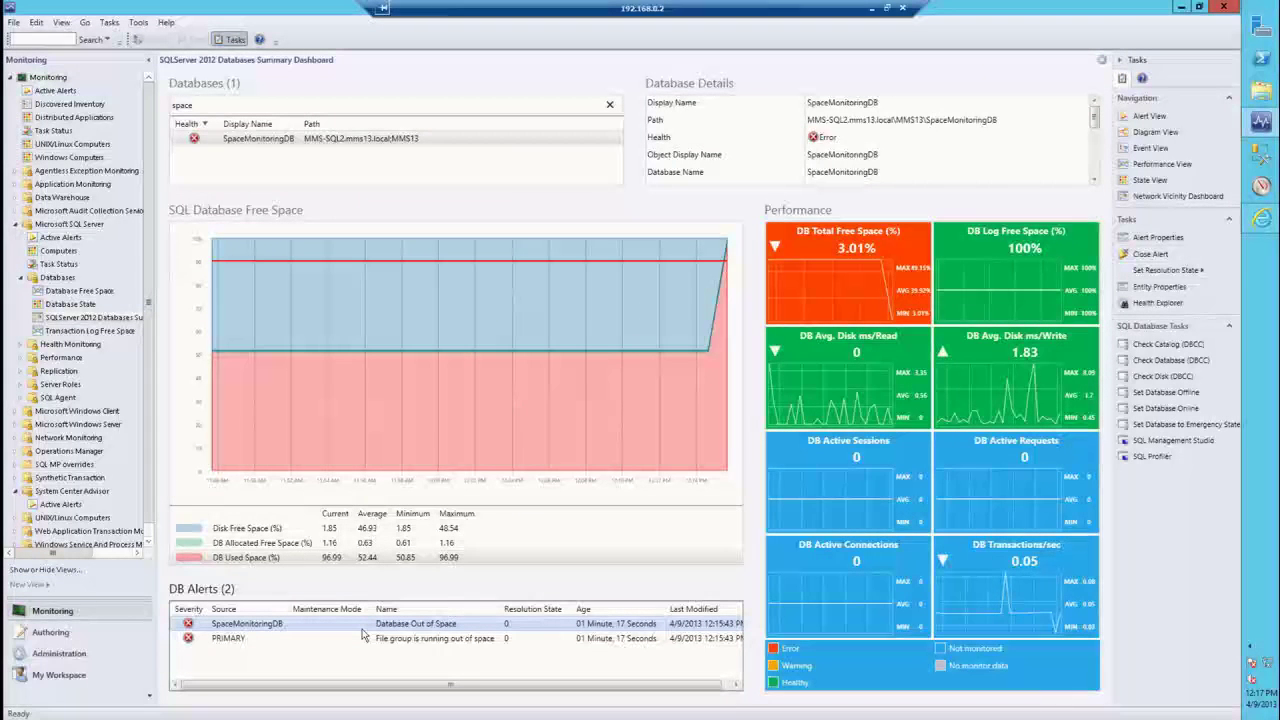
double_click(362, 629)
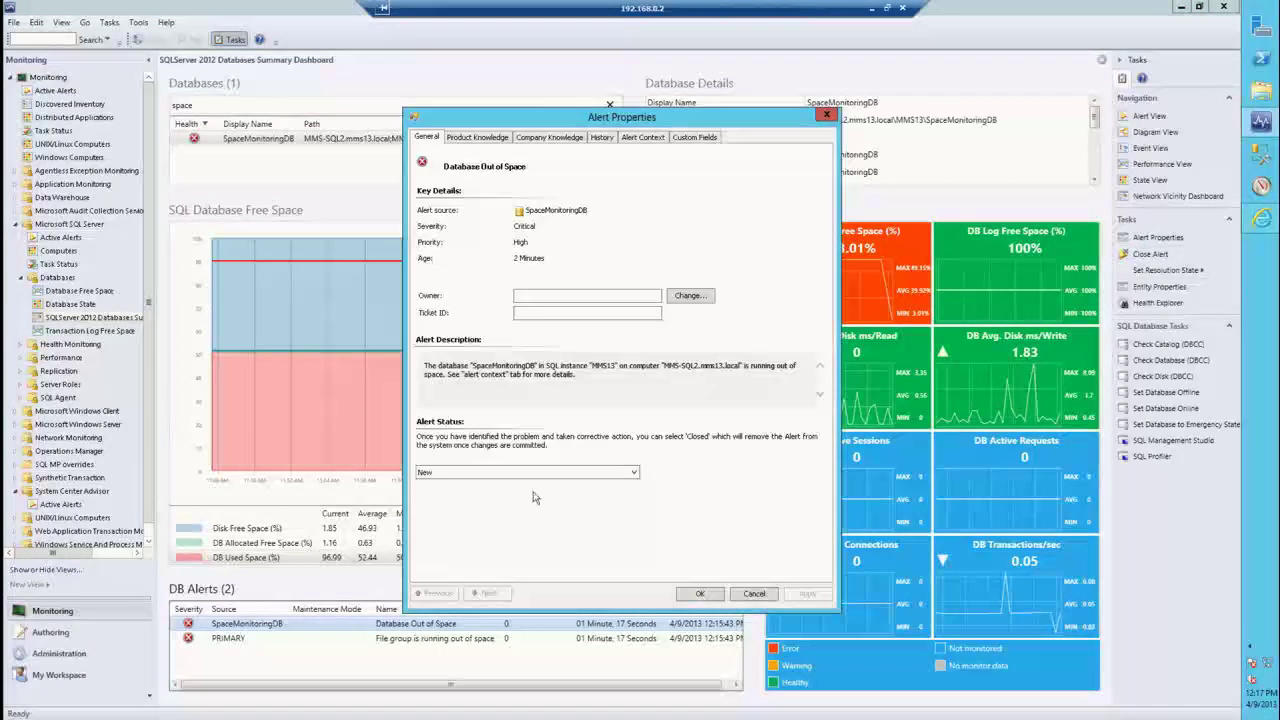
click(483, 141)
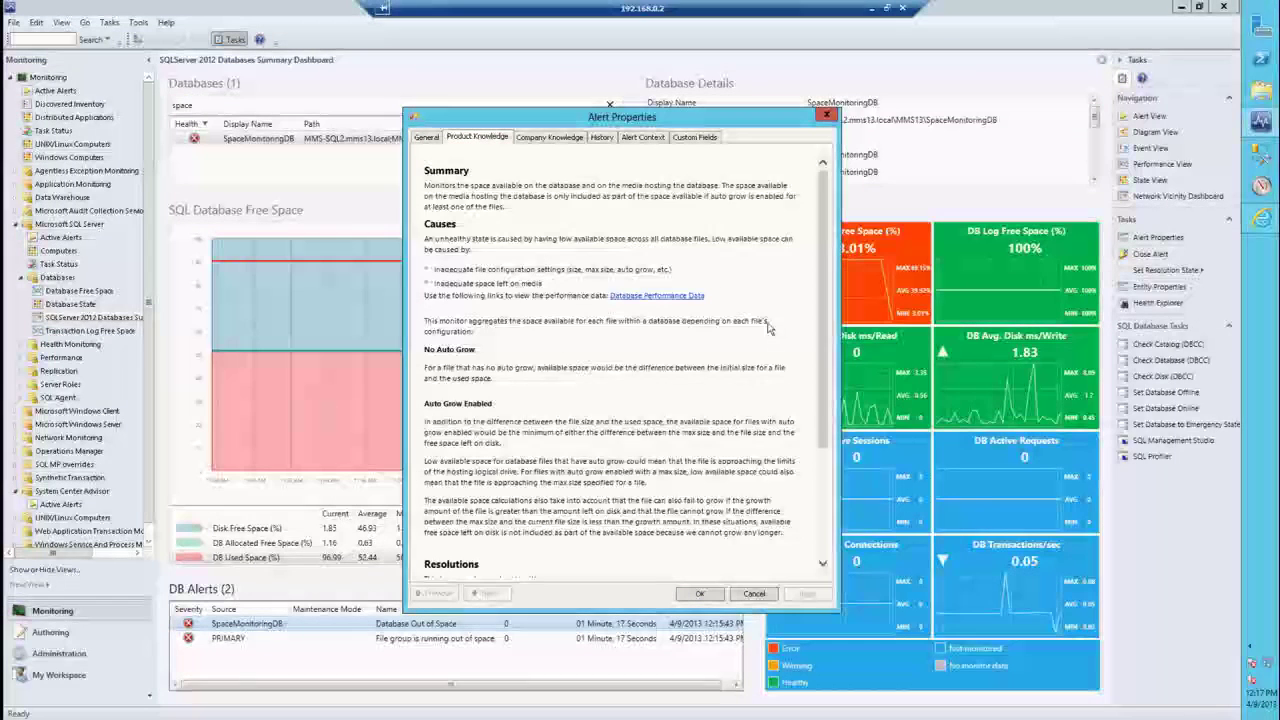
scroll(827, 316, down, 5)
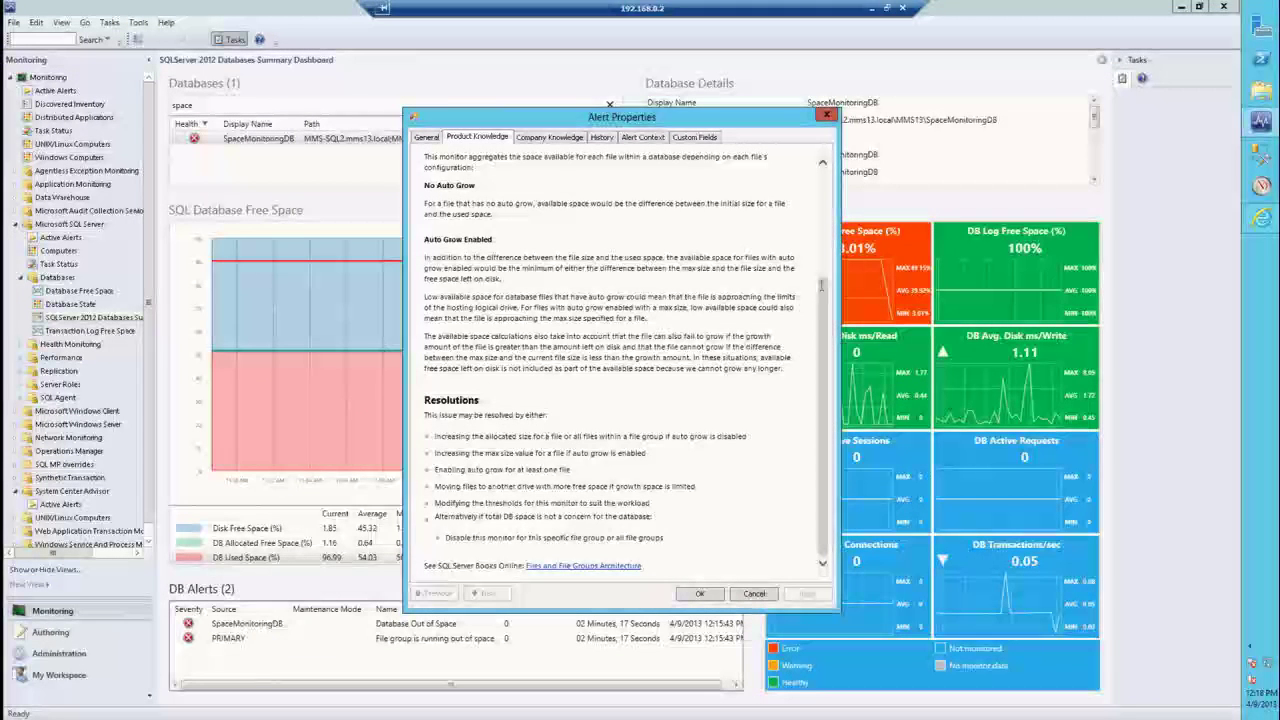
click(828, 115)
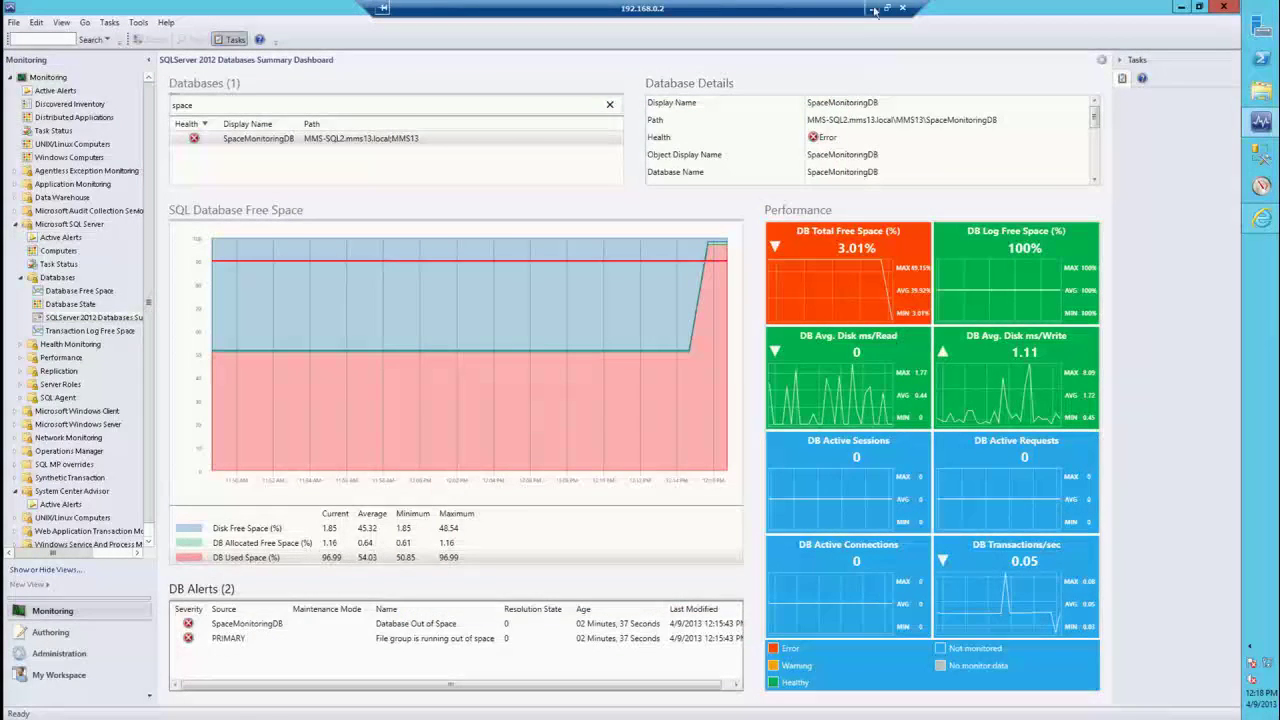
Return from the MMS-SCOM session to the MMS-SQL2 remote session's desktop.
click(872, 8)
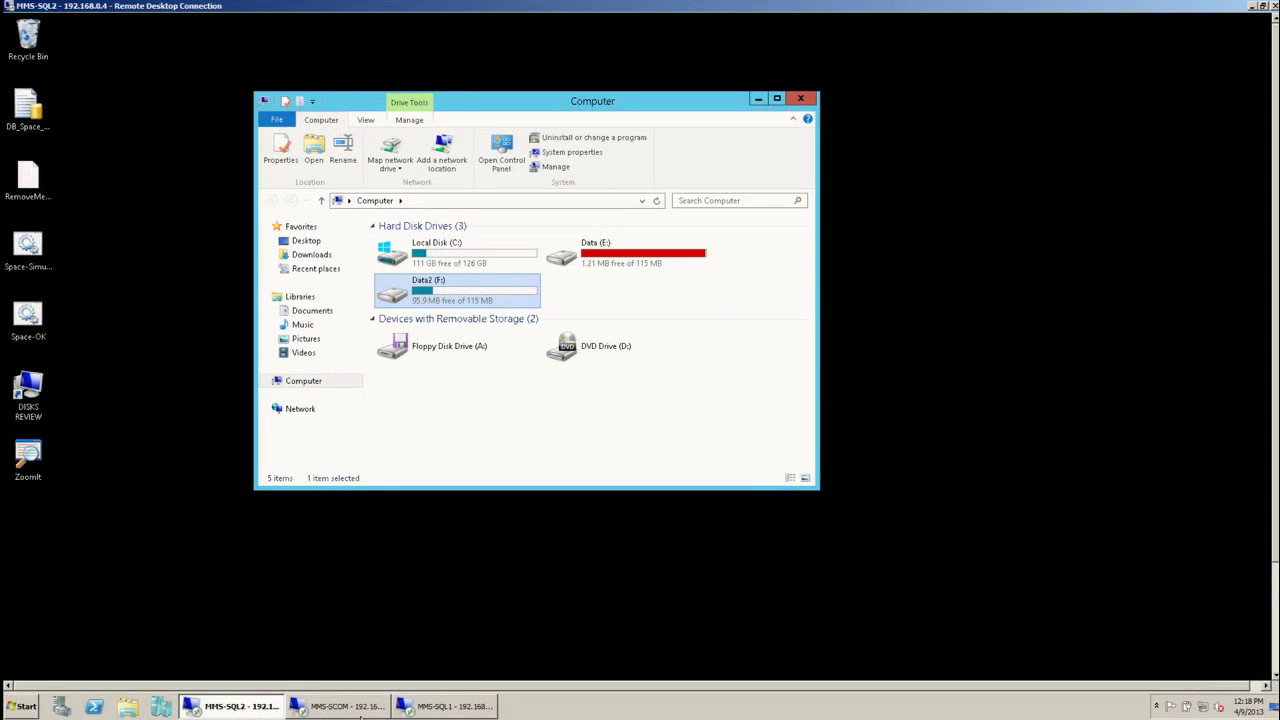
mouse_move(363, 714)
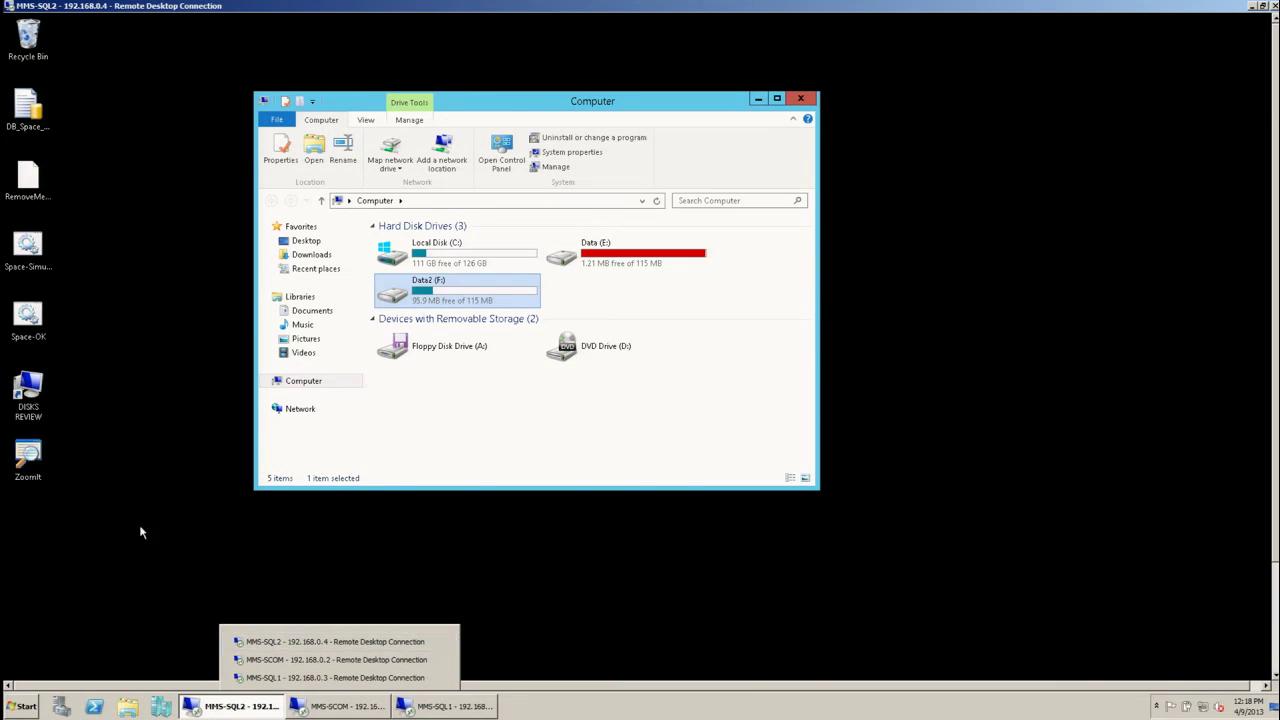
click(137, 366)
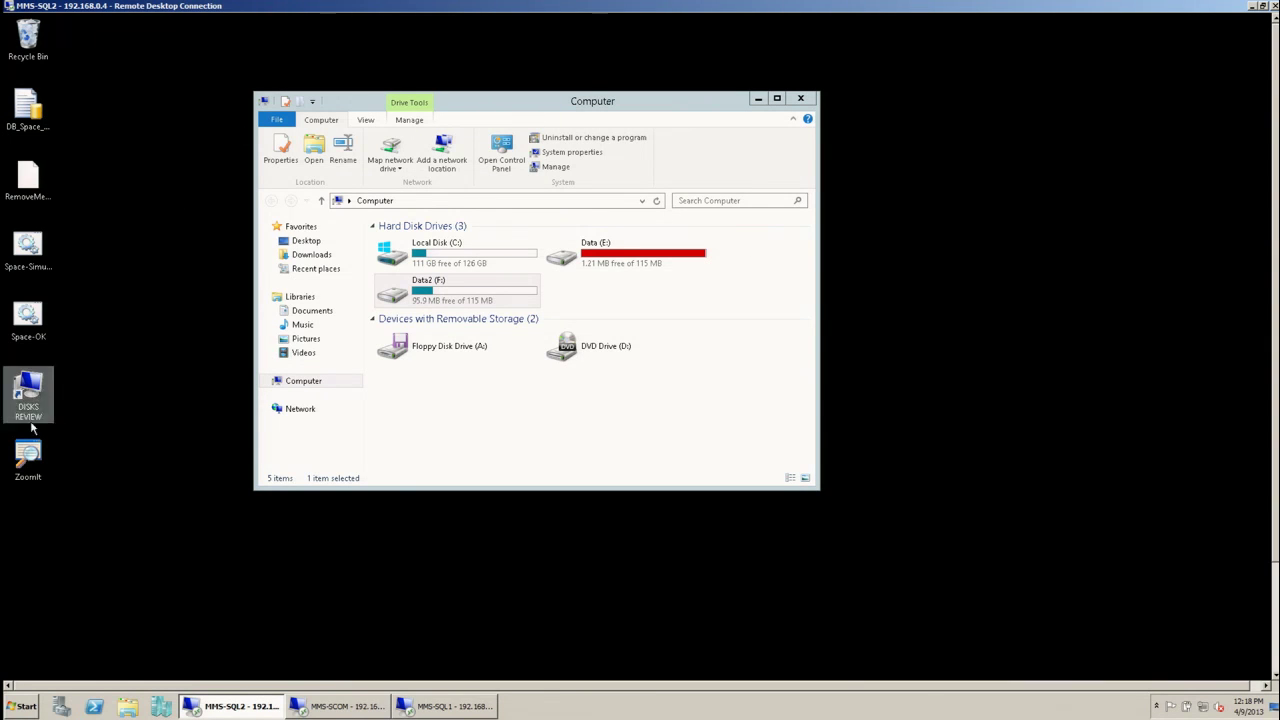
click(25, 706)
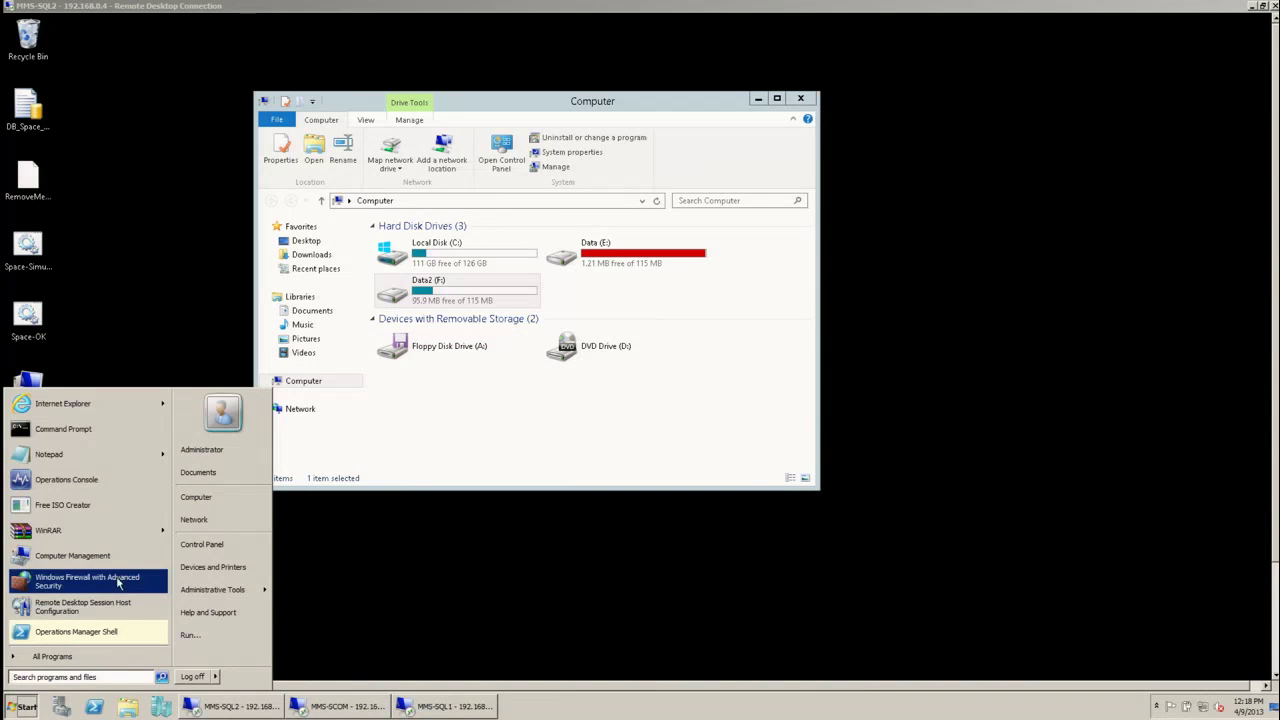
click(83, 676)
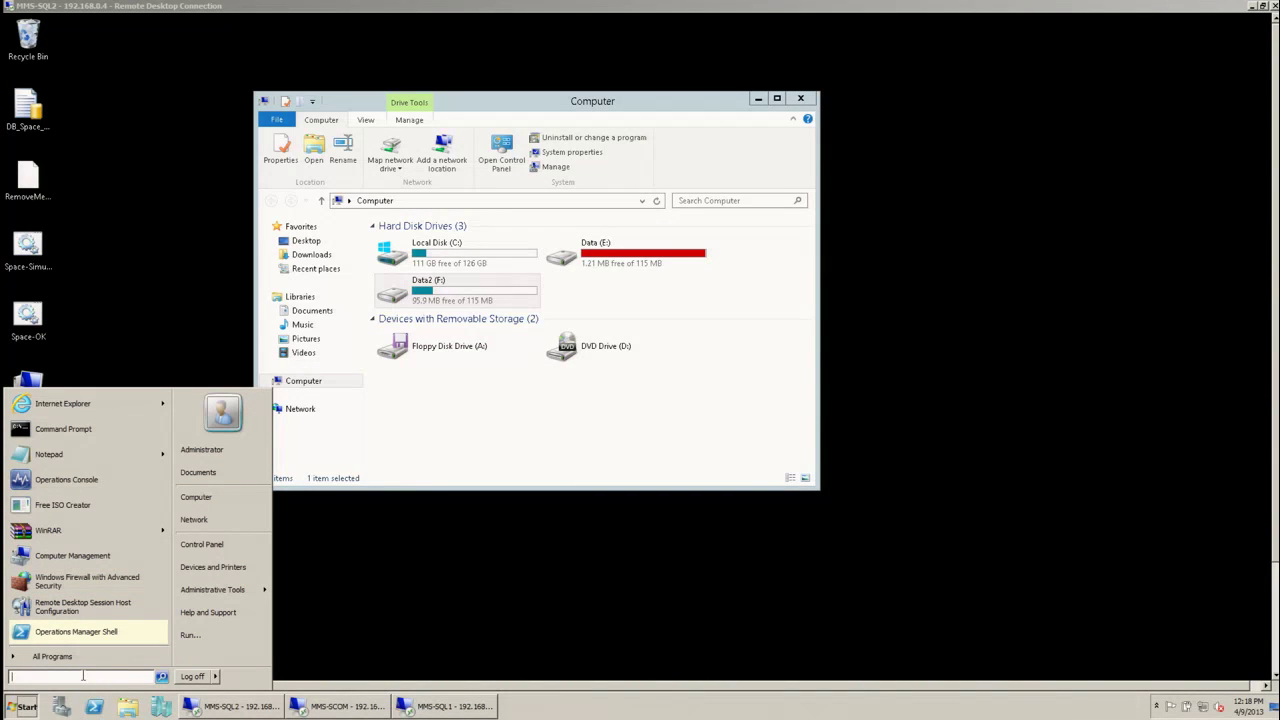
text(sql ser)
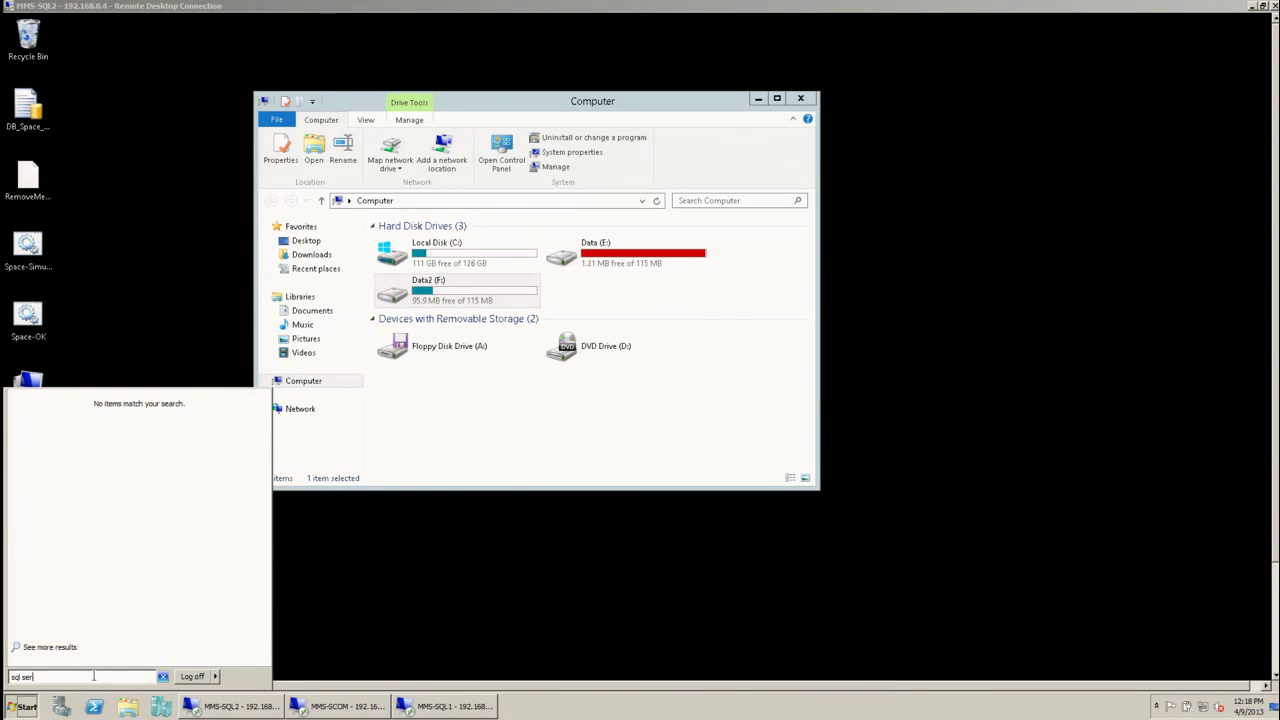
click(356, 541)
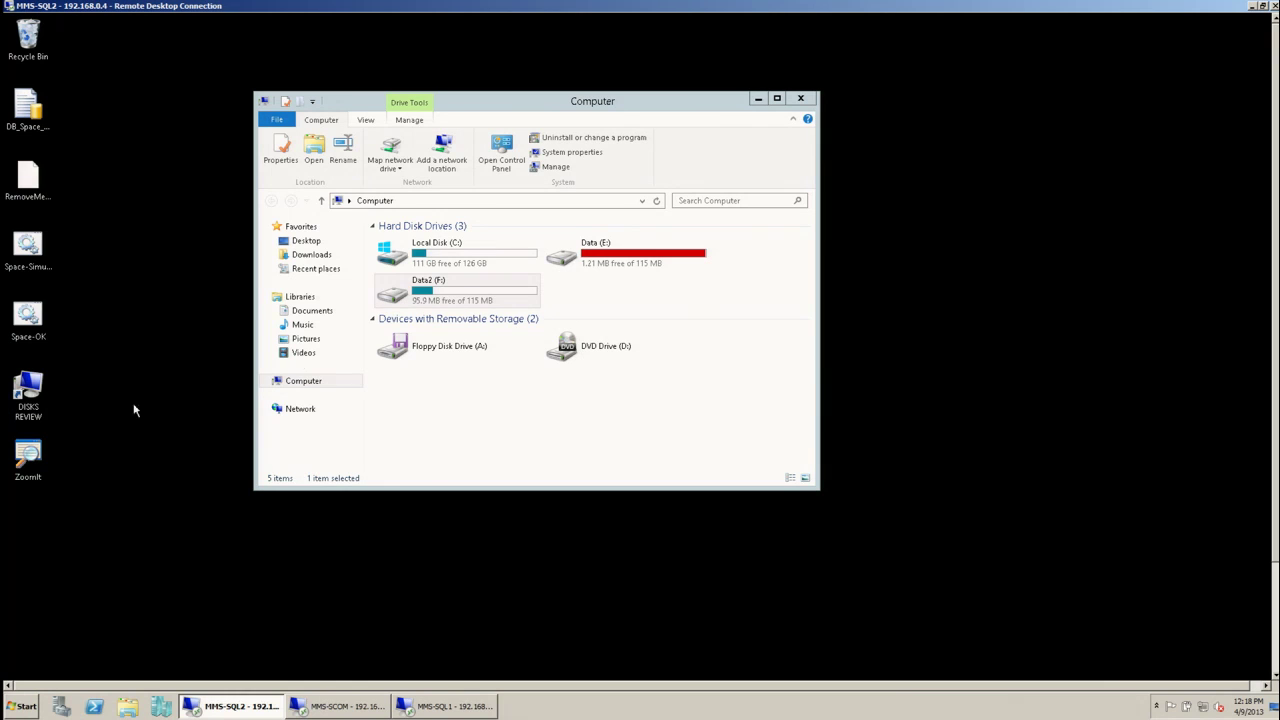
click(758, 99)
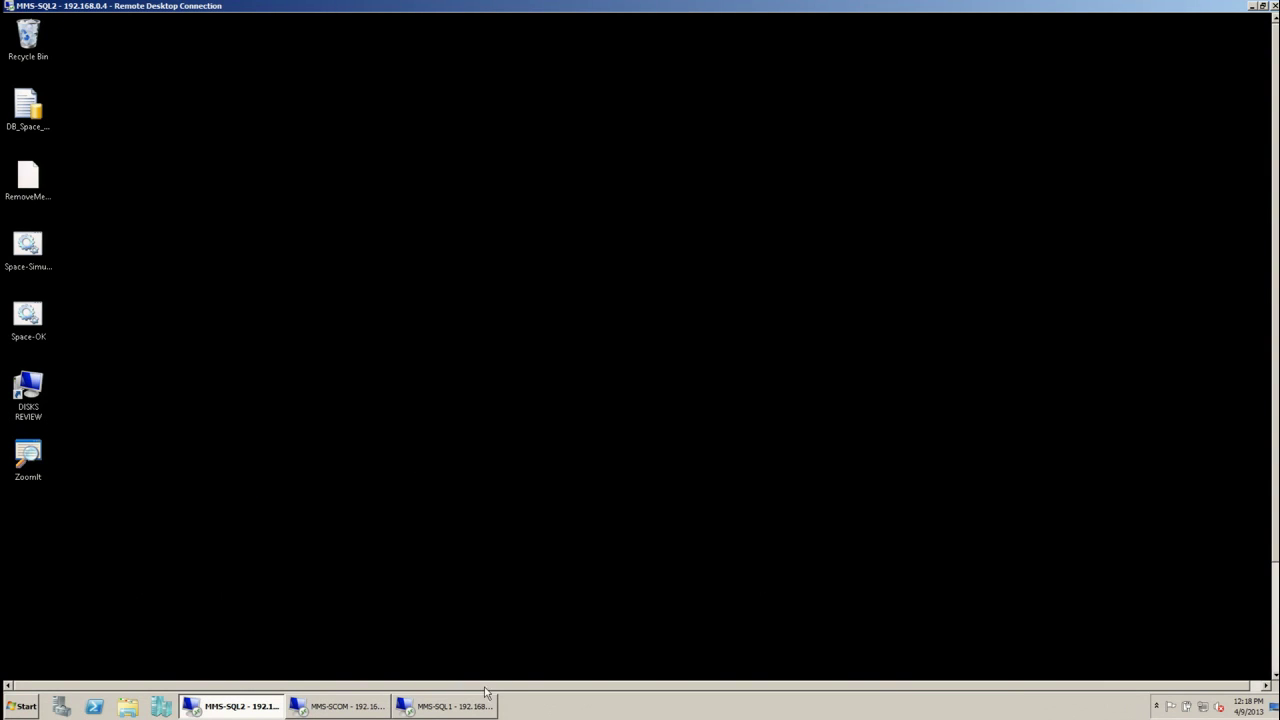
click(20, 706)
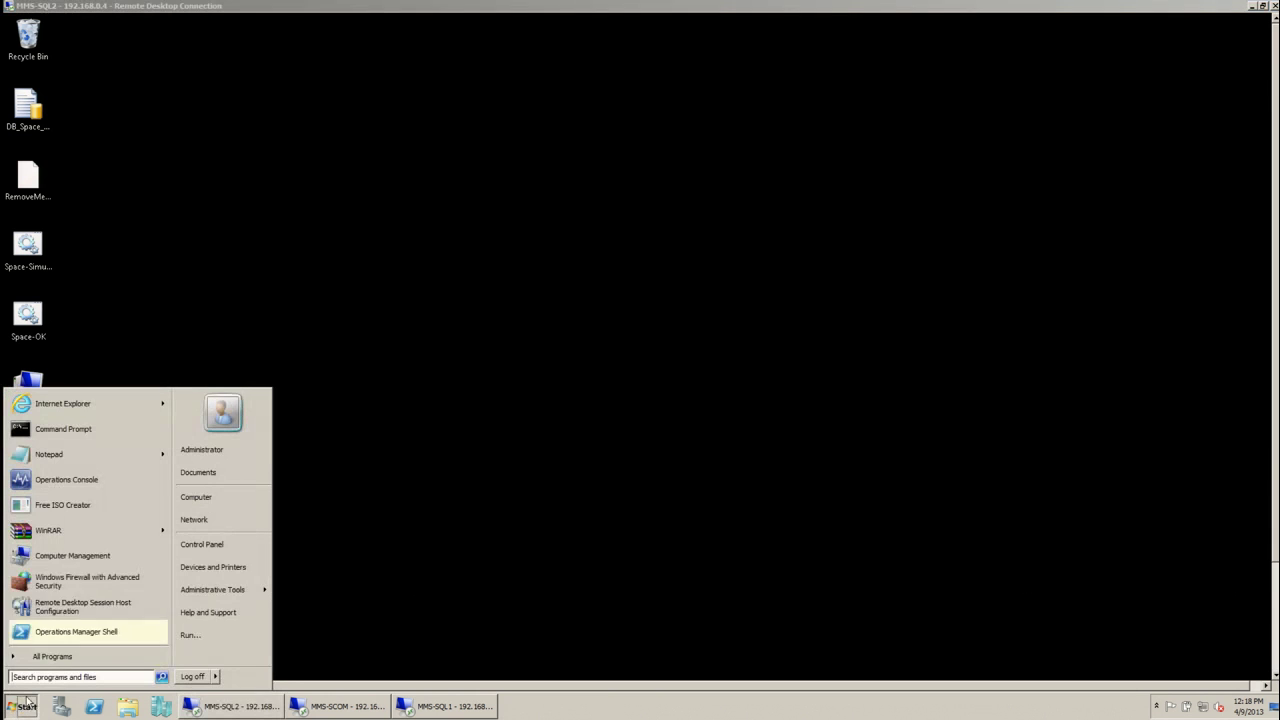
click(114, 656)
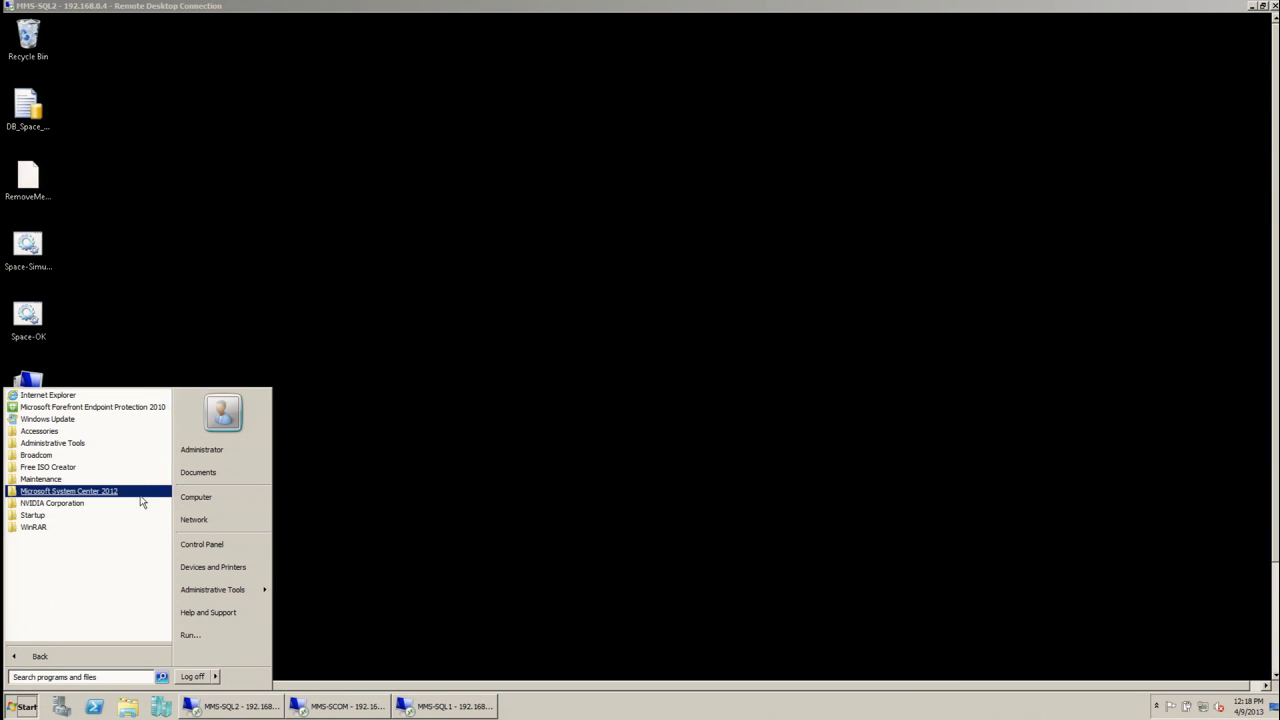
click(373, 527)
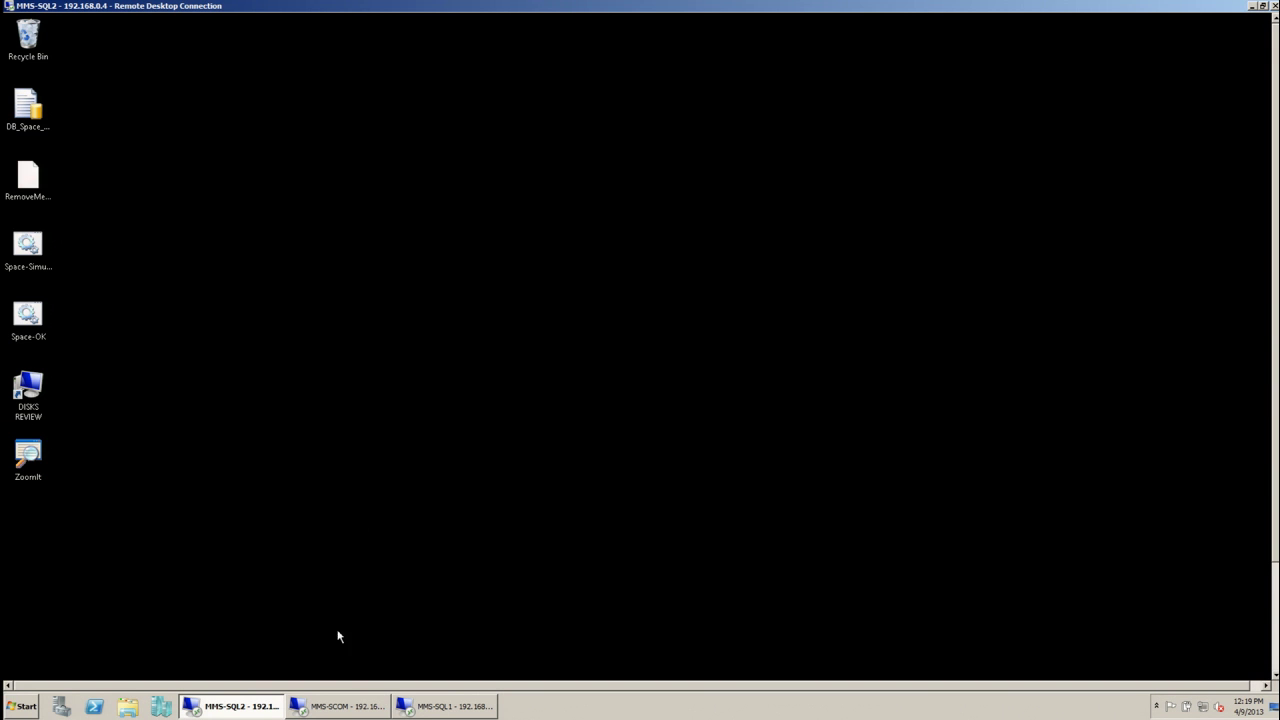
double_click(41, 393)
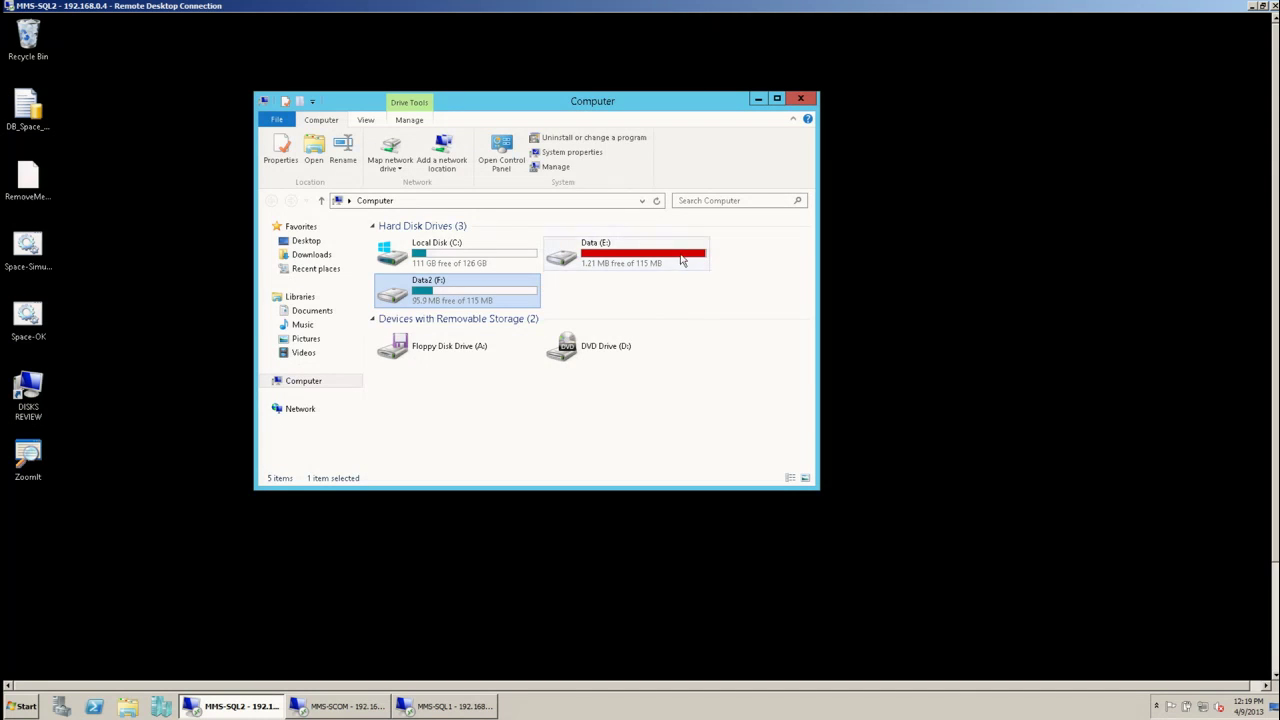
click(758, 99)
Switch to SQL Server Management Studio on MMS-SQL2 and open the properties of the SpaceMonitoringDB database.
click(1275, 630)
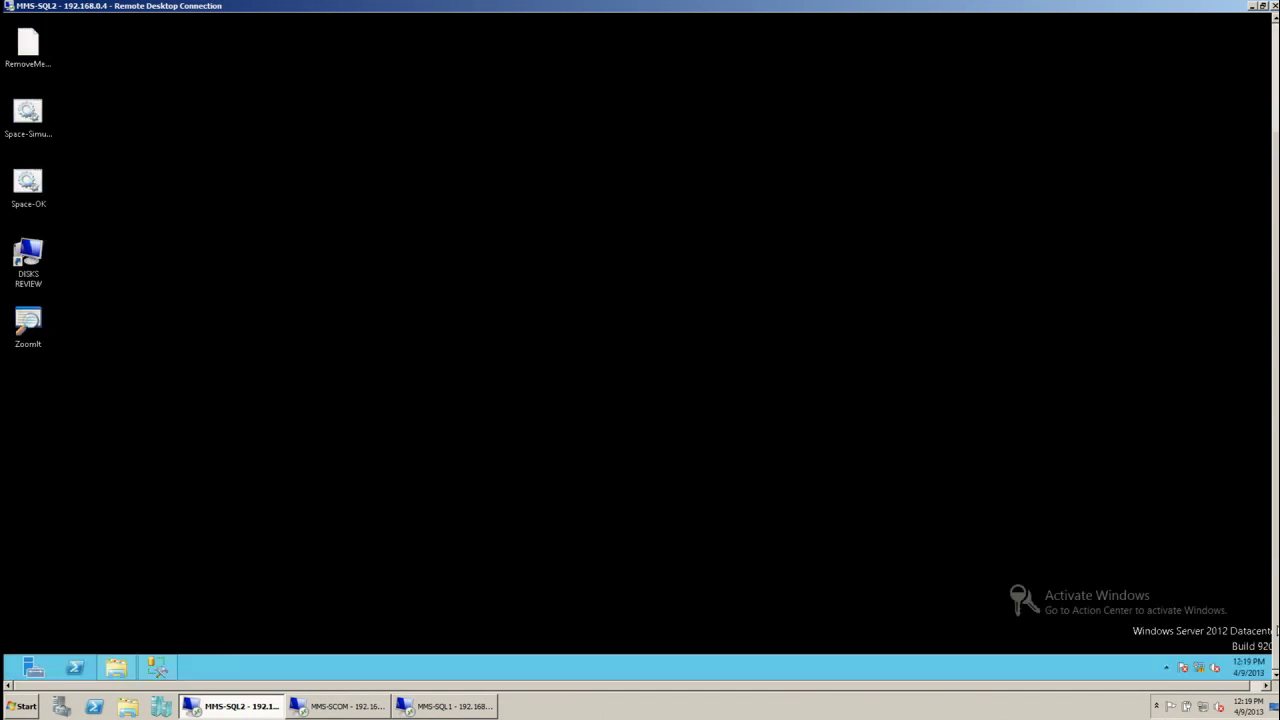
click(166, 672)
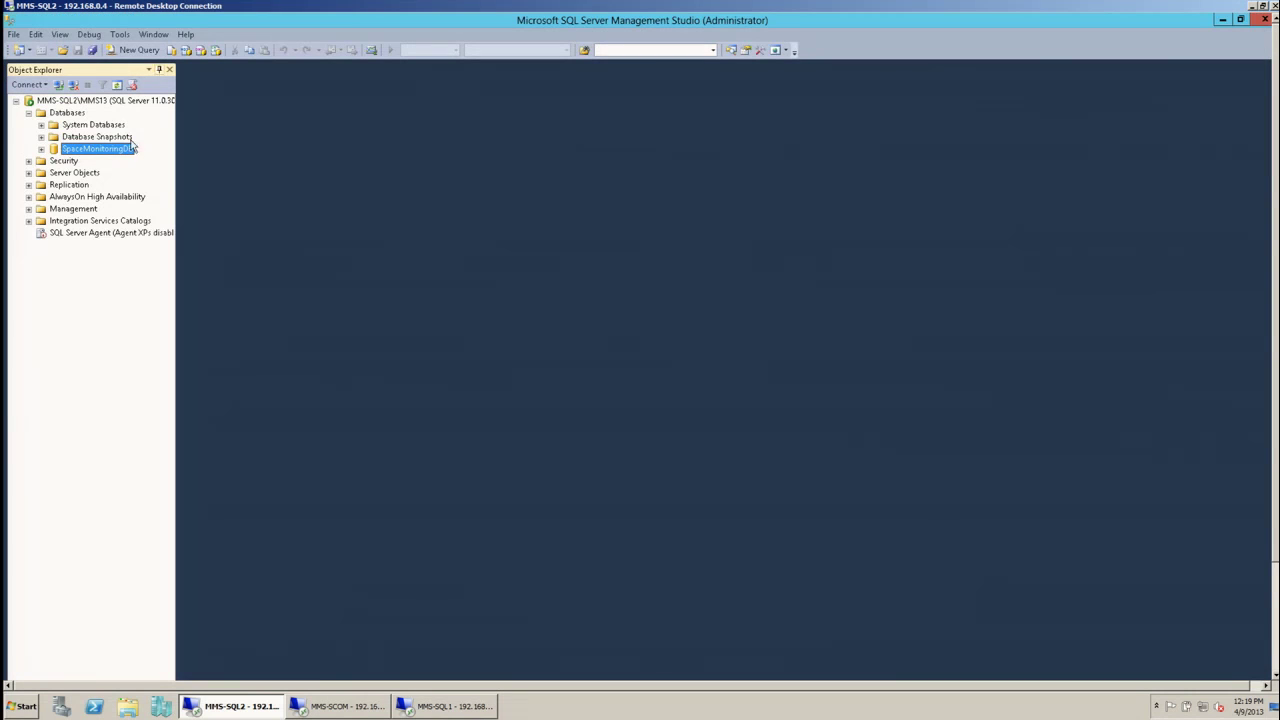
right_click(101, 155)
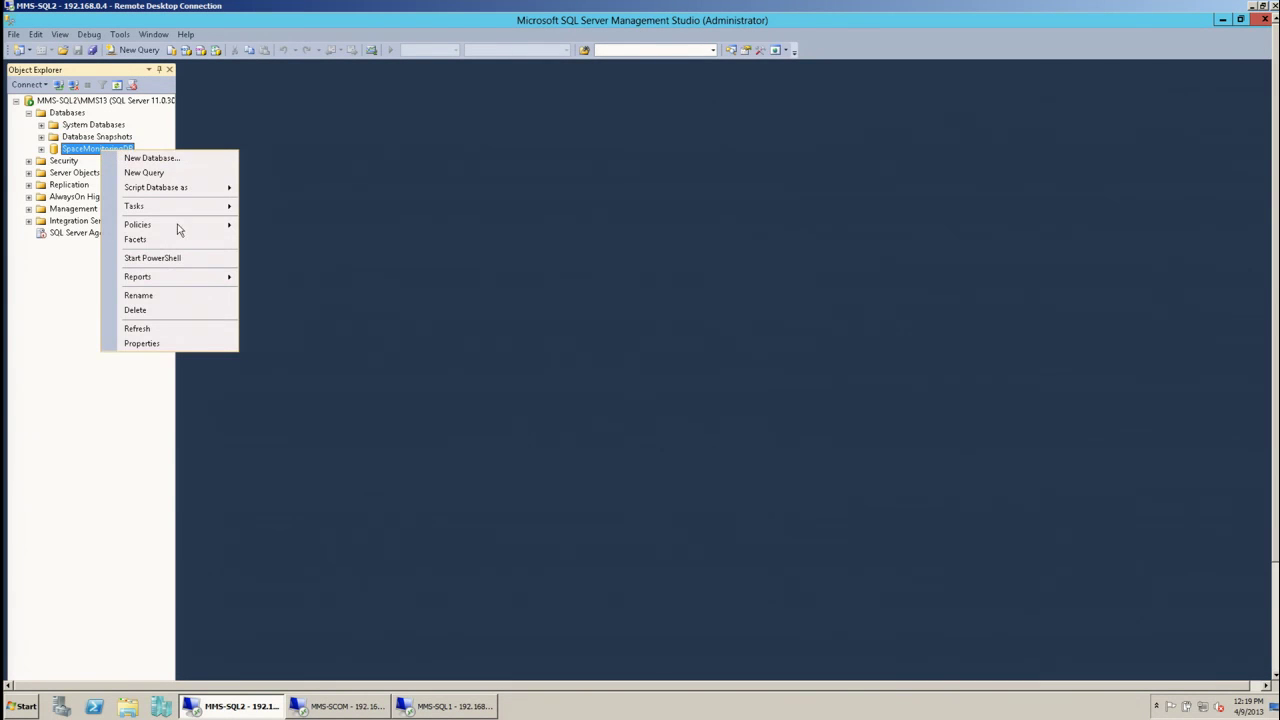
click(137, 346)
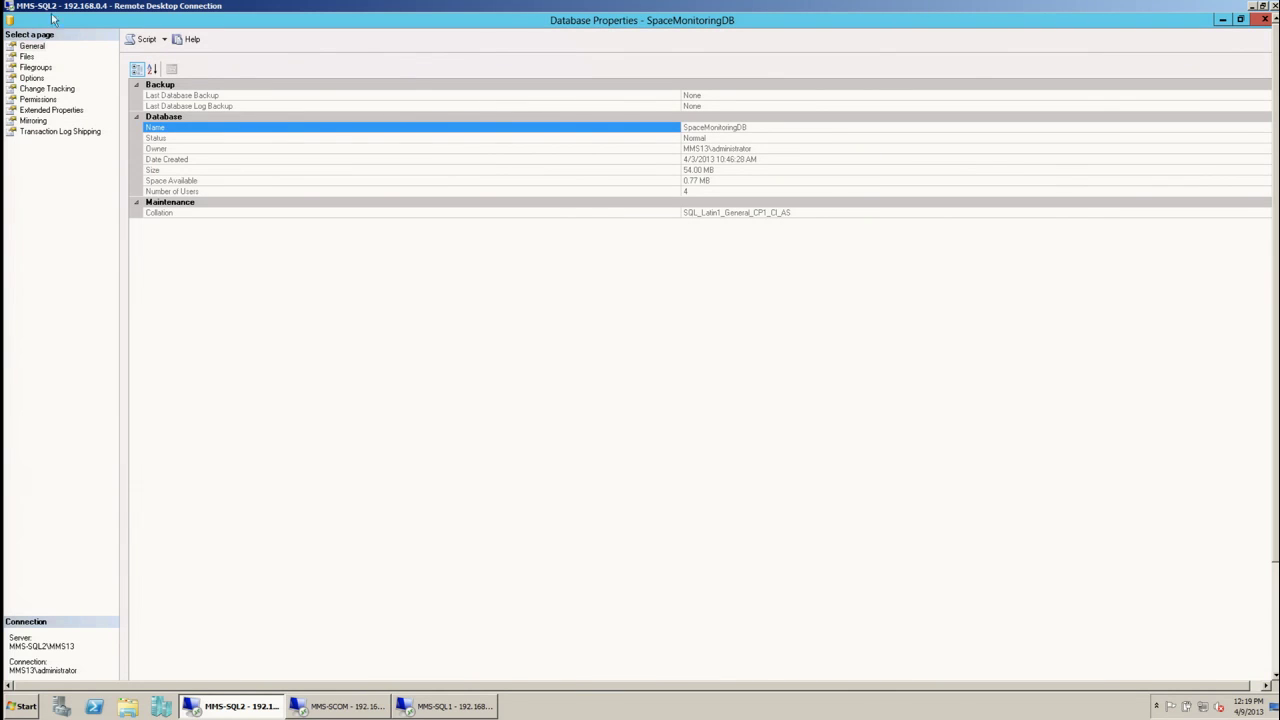
Enable autogrowth for the SpaceMonitoringDBFile2 data file at 10 percent with unlimited maximum size, and save the database properties.
click(28, 56)
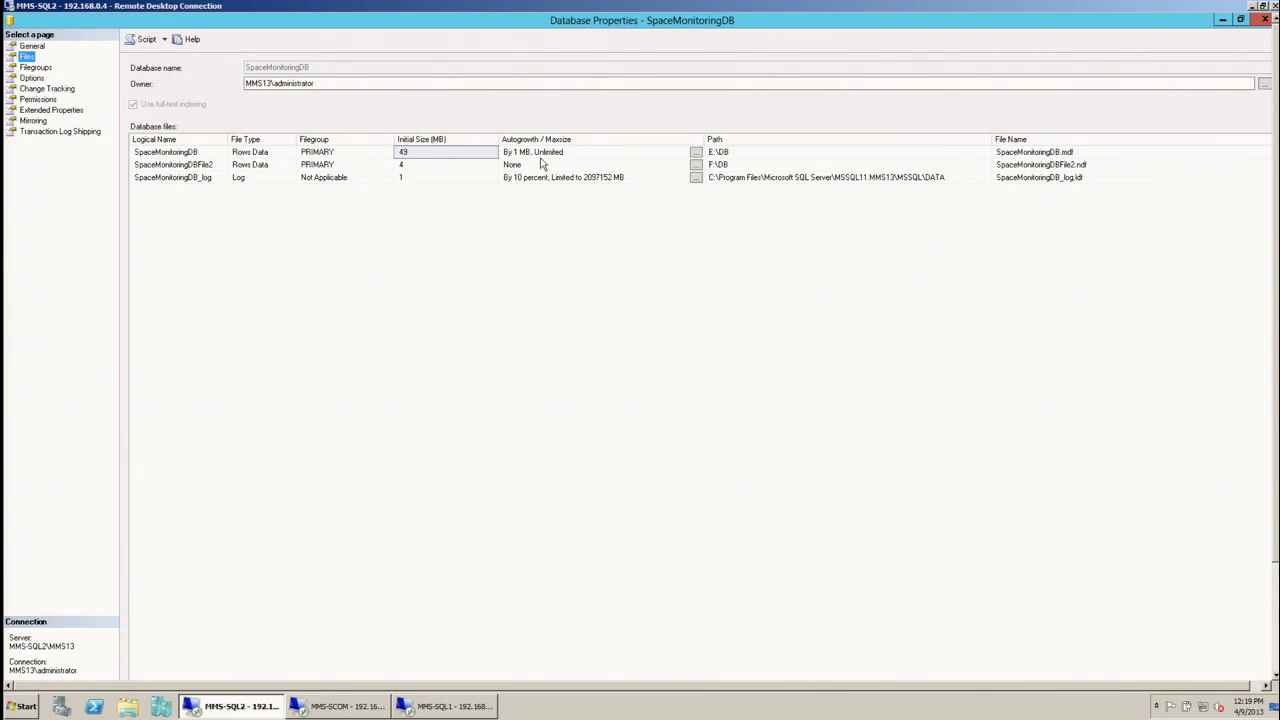
key(ctrl+1)
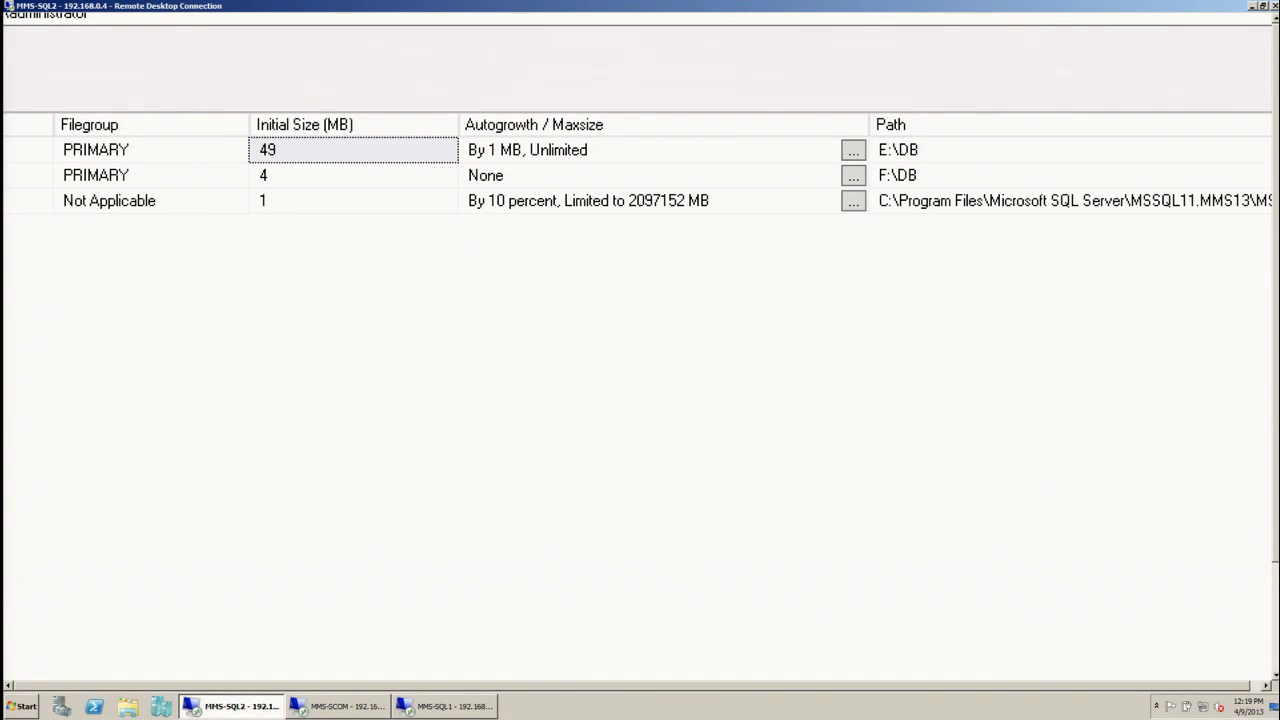
key(Escape)
click(695, 164)
click(55, 81)
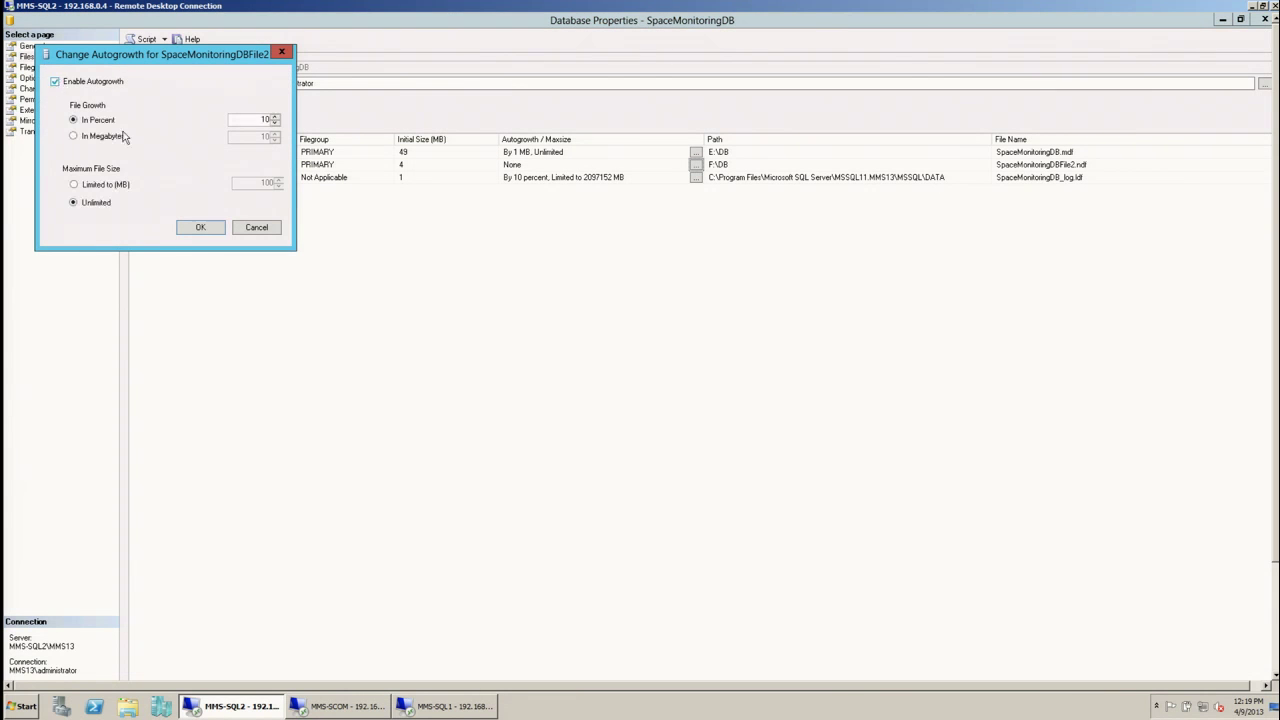
click(200, 227)
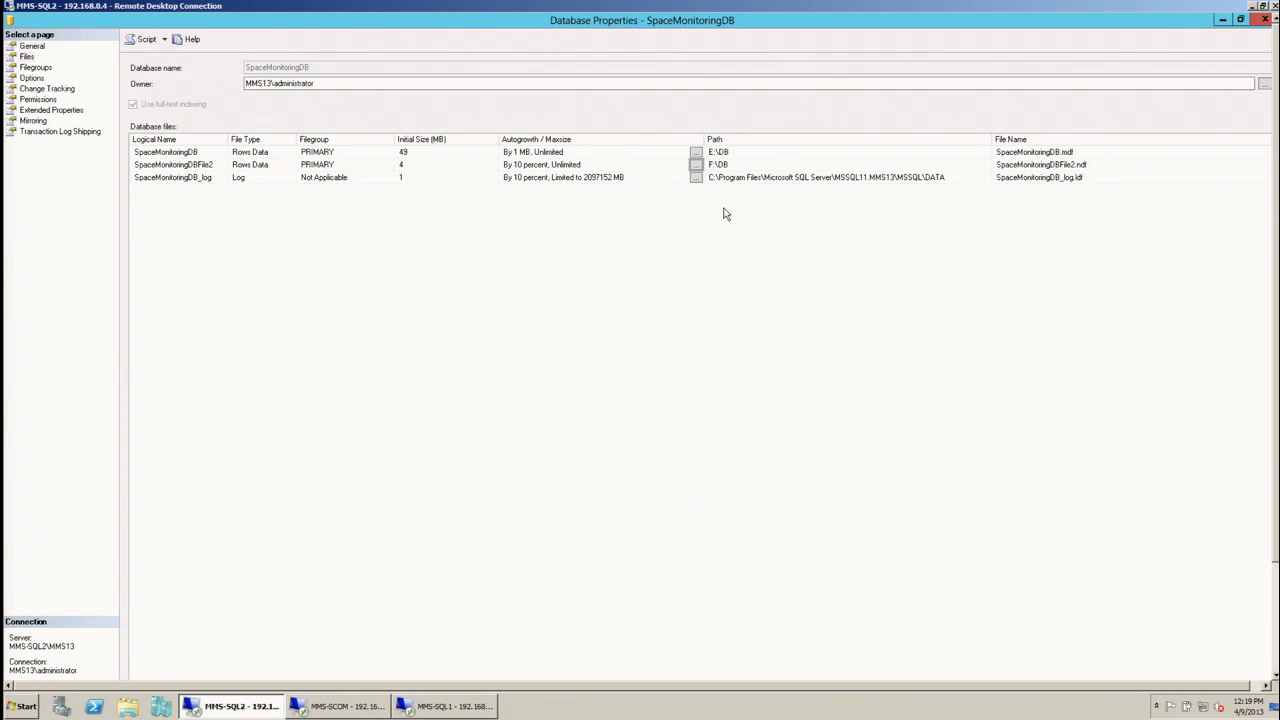
scroll(1268, 522, down, 3)
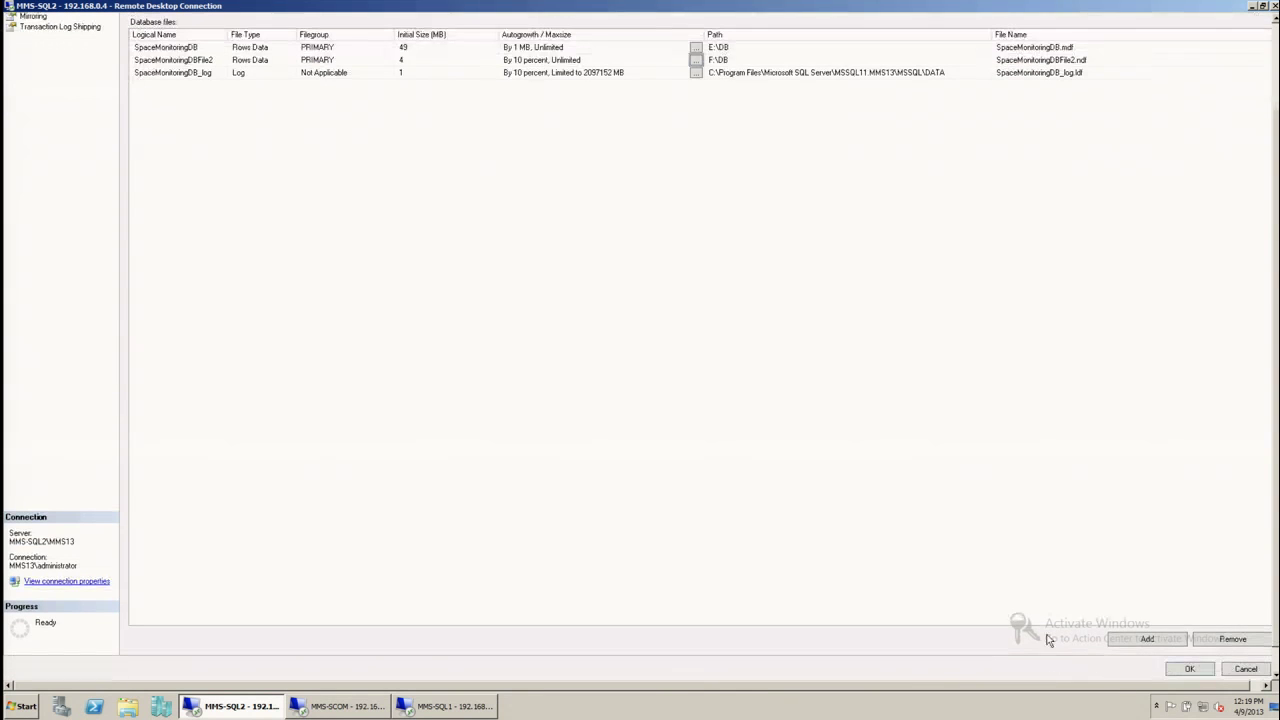
click(1189, 668)
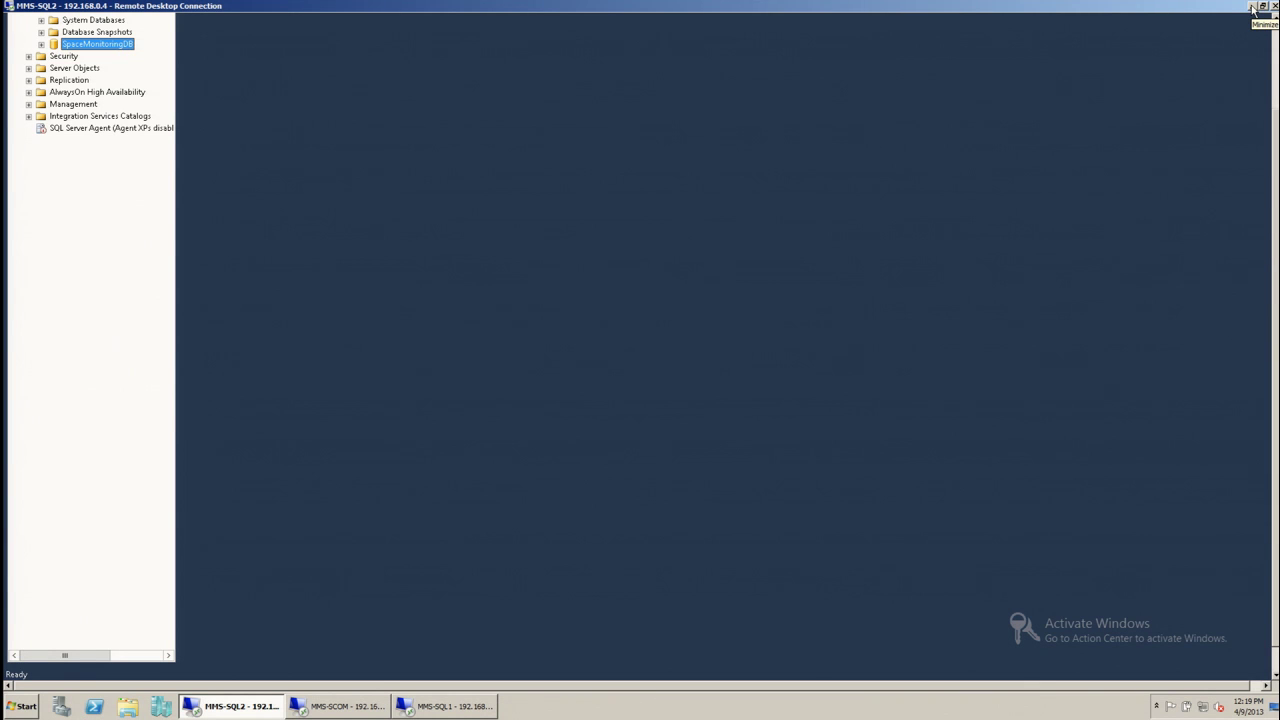
Switch to the MMS-SCOM remote session and open the diagram view for SpaceMonitoringDB from its DB Total Free Space tile.
click(1254, 7)
click(1252, 7)
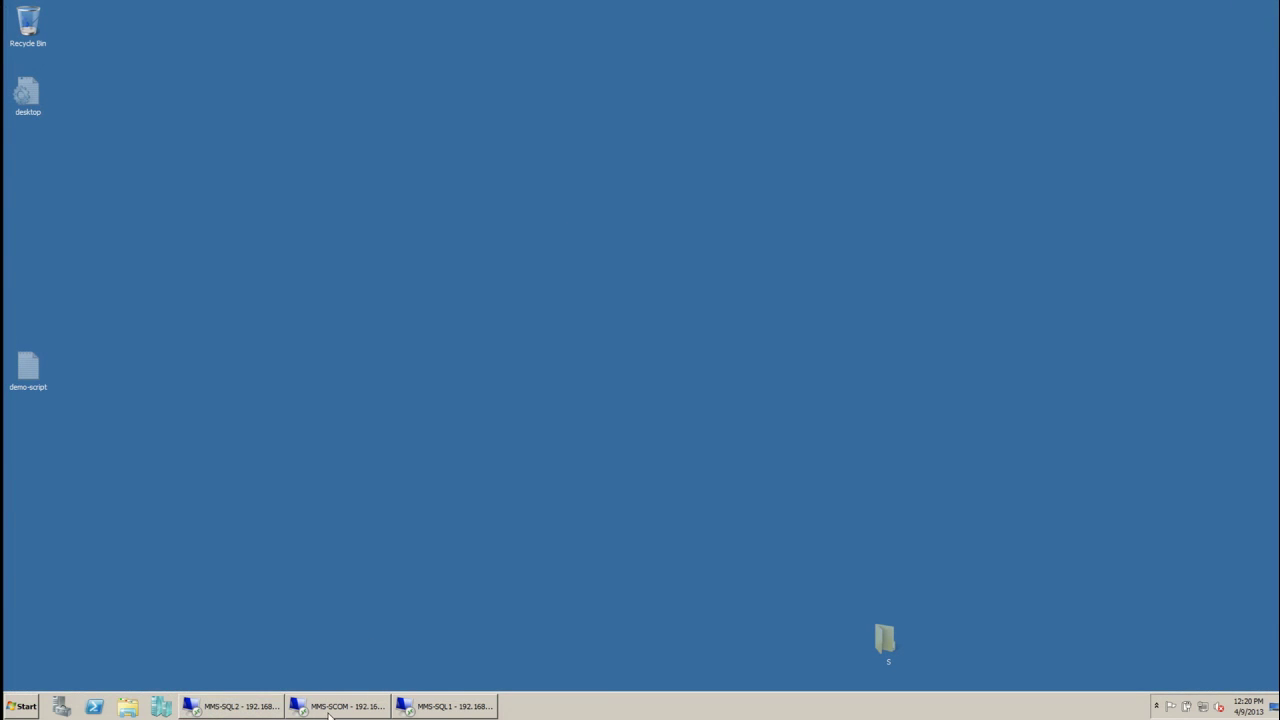
mouse_move(332, 712)
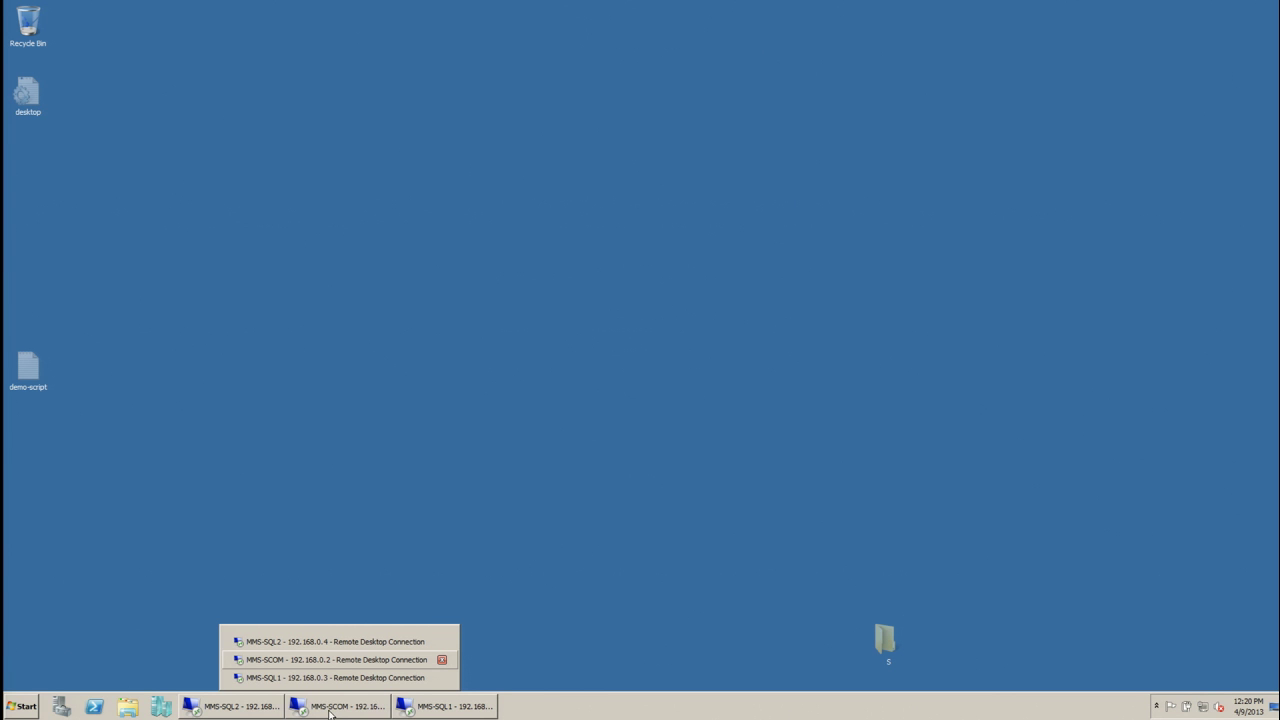
click(330, 712)
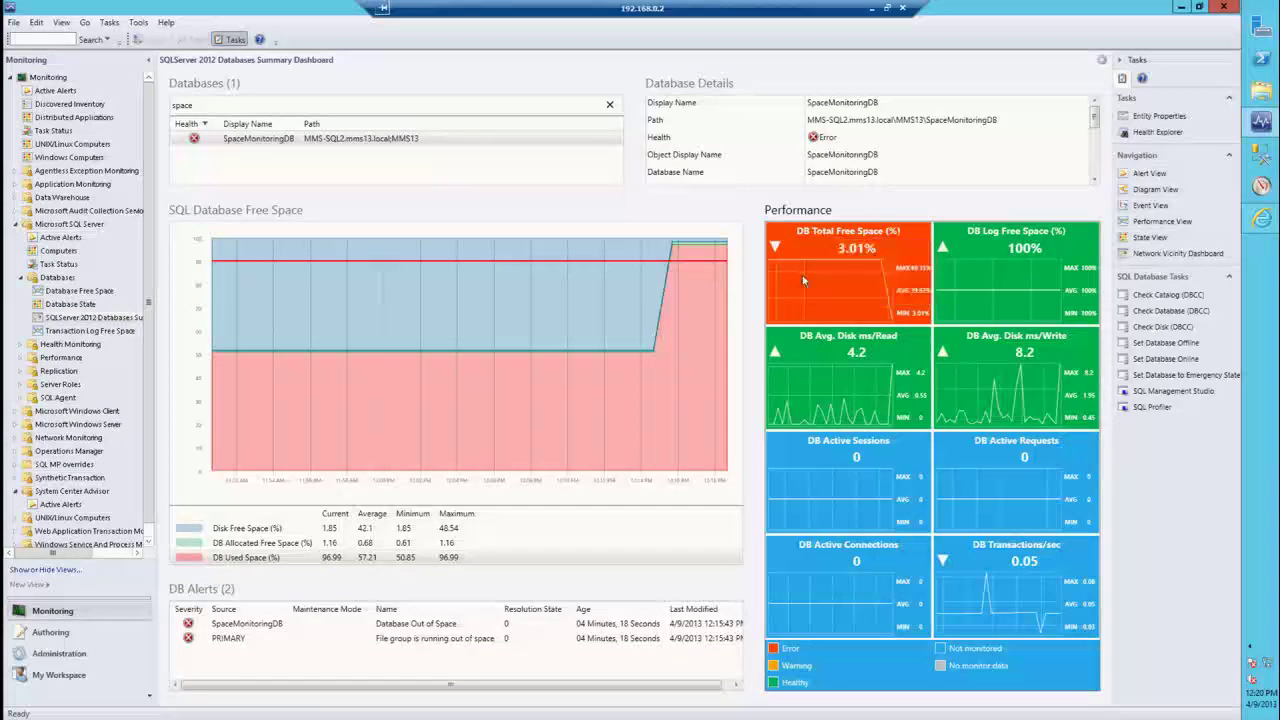
right_click(839, 277)
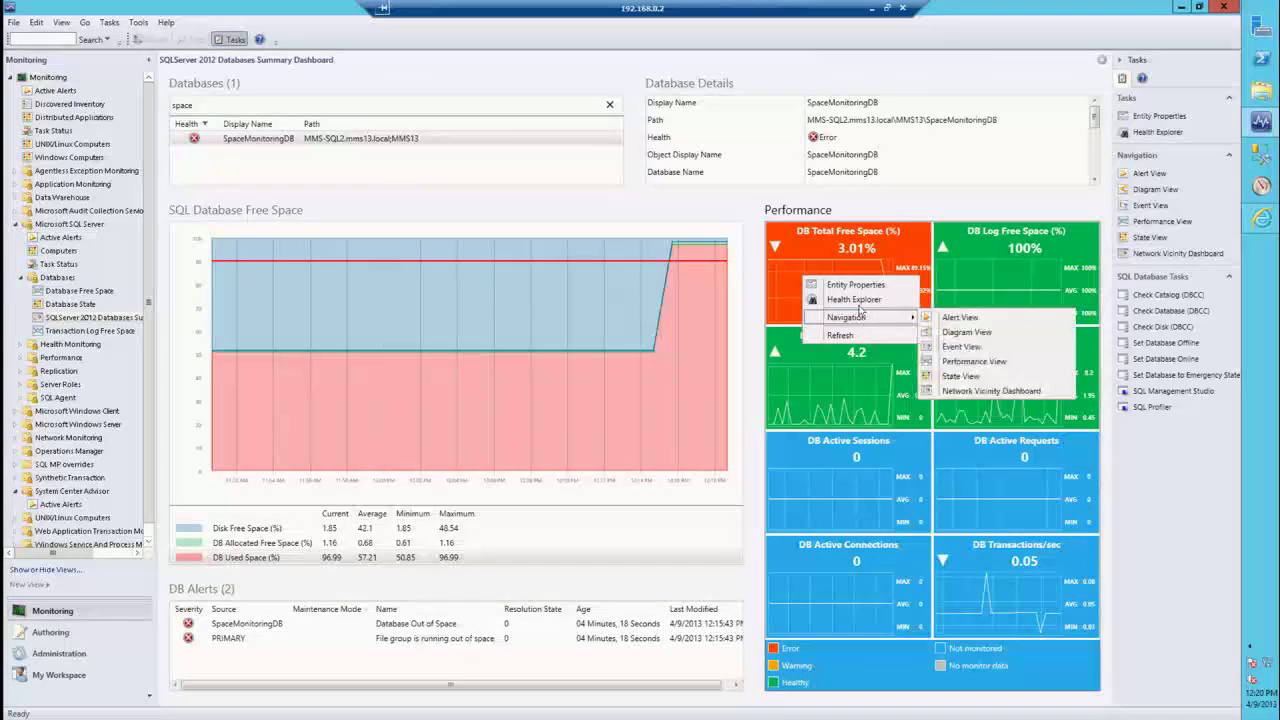
mouse_move(864, 320)
click(960, 331)
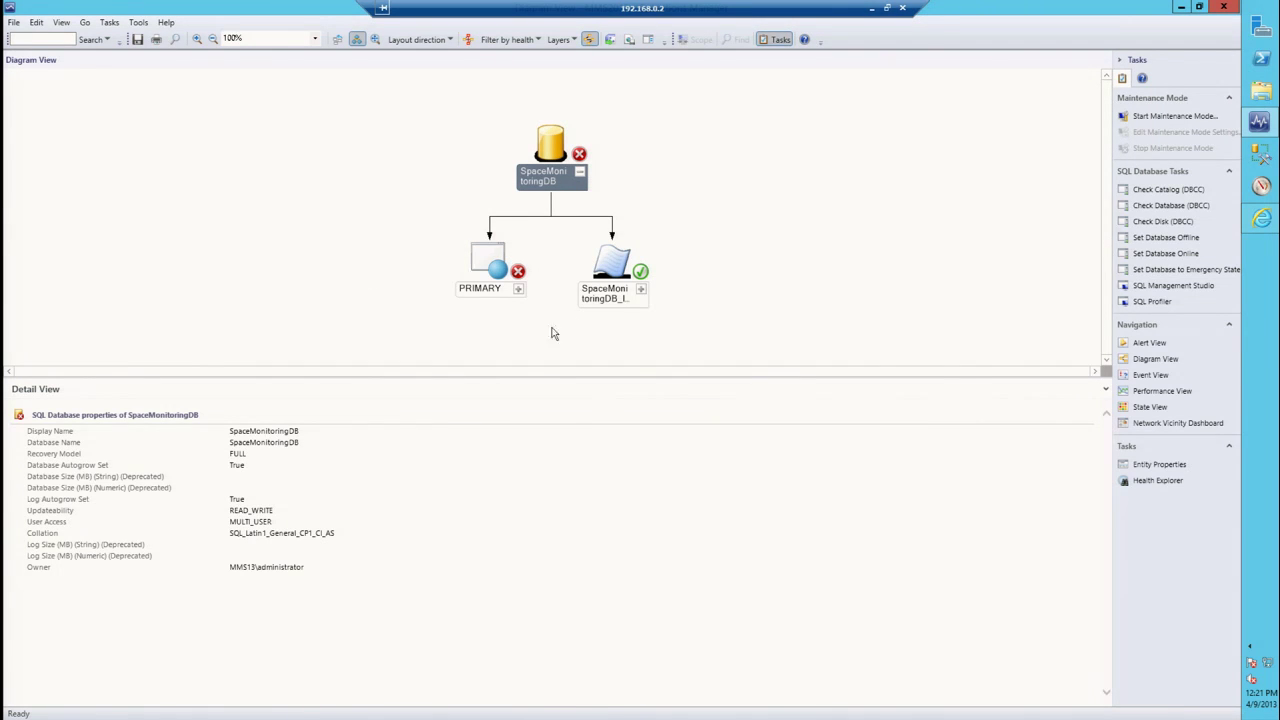
Expand the PRIMARY file group, inspect the details of its two data files, and return from the diagram to the dashboard.
click(518, 288)
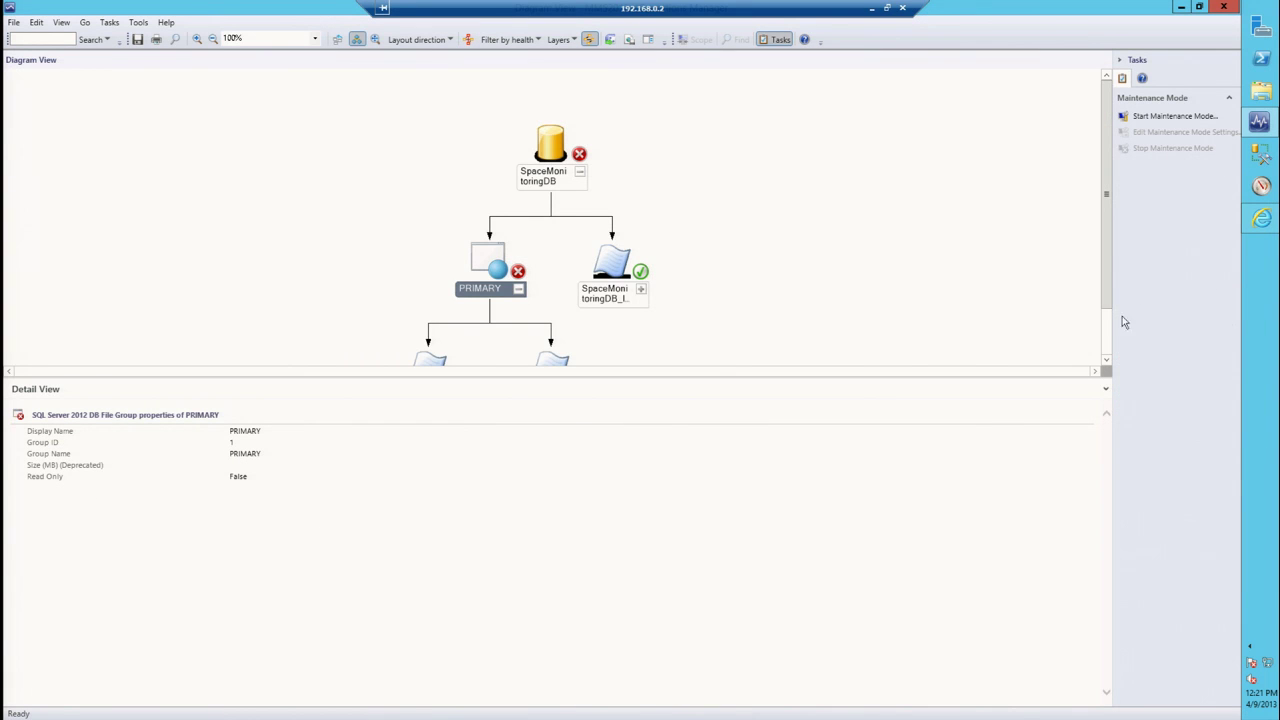
scroll(1112, 330, down, 1)
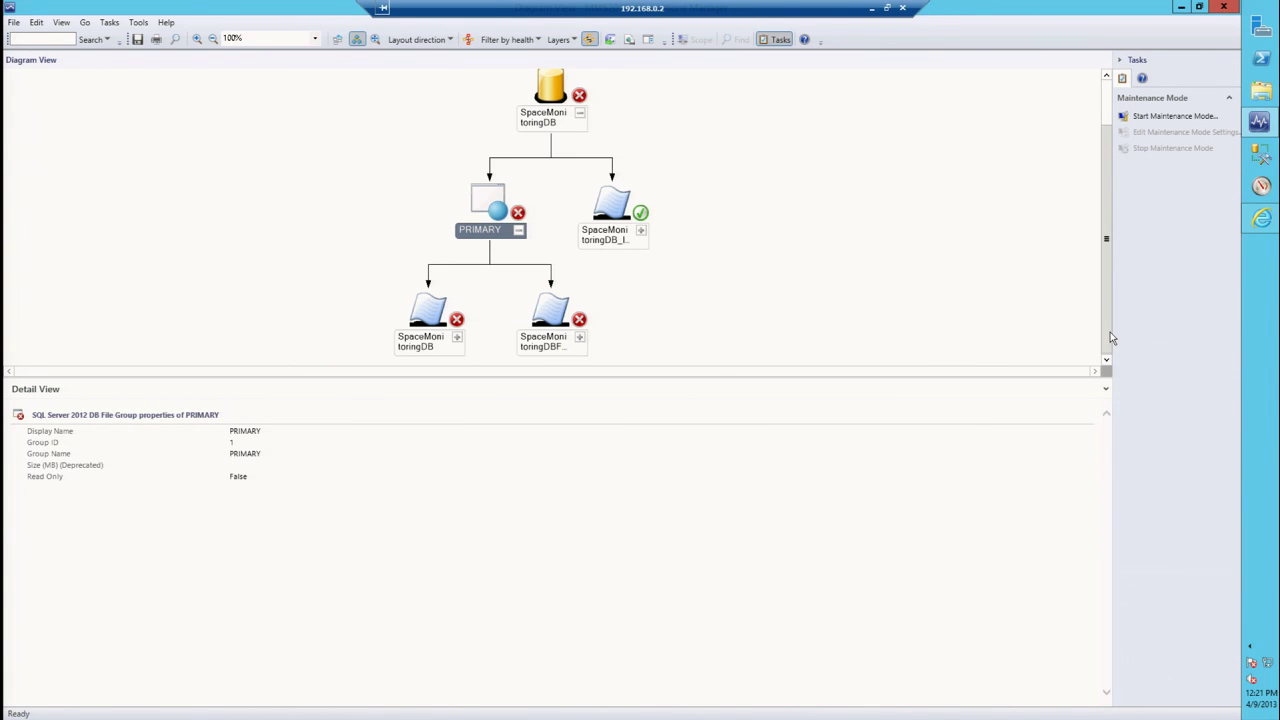
click(557, 313)
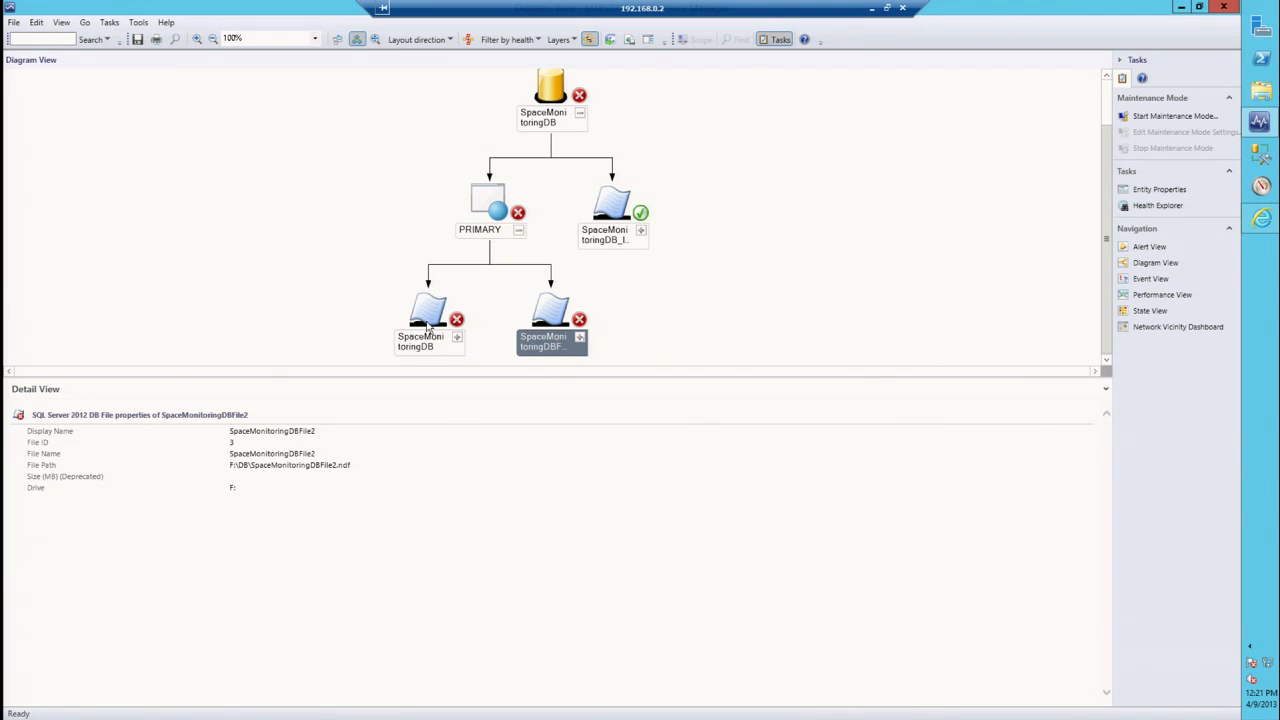
click(428, 328)
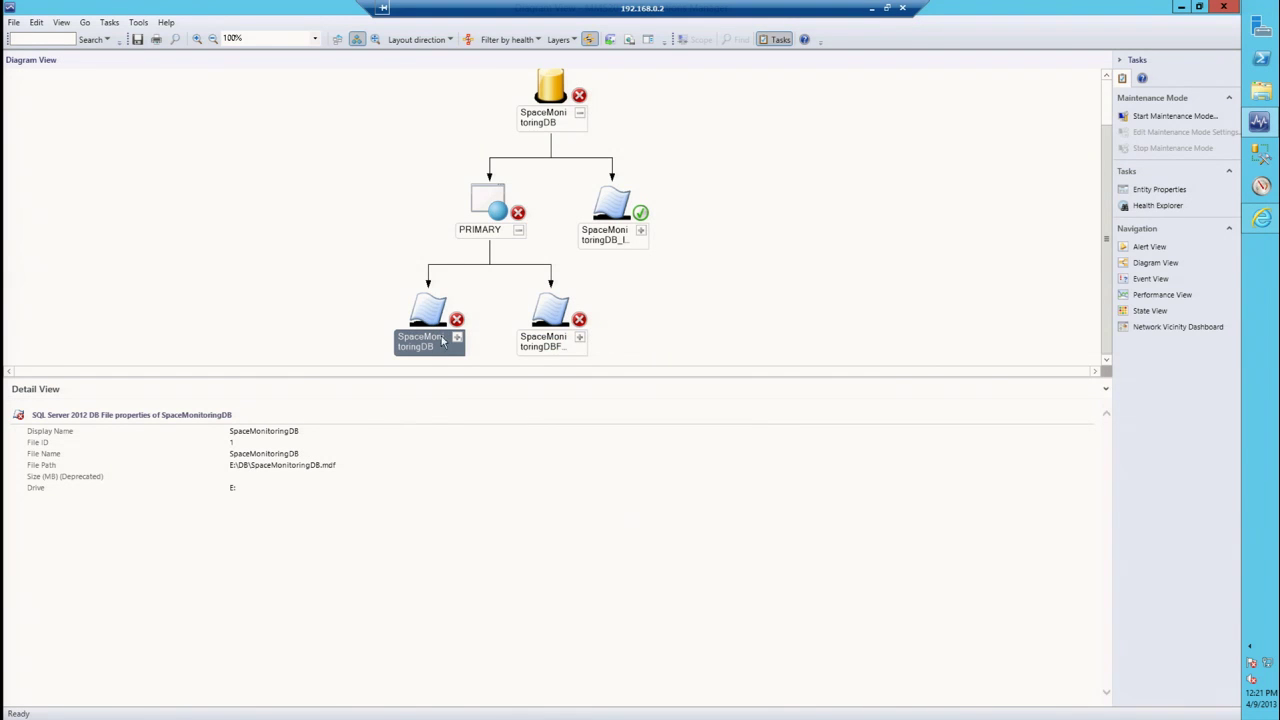
click(503, 222)
click(1221, 11)
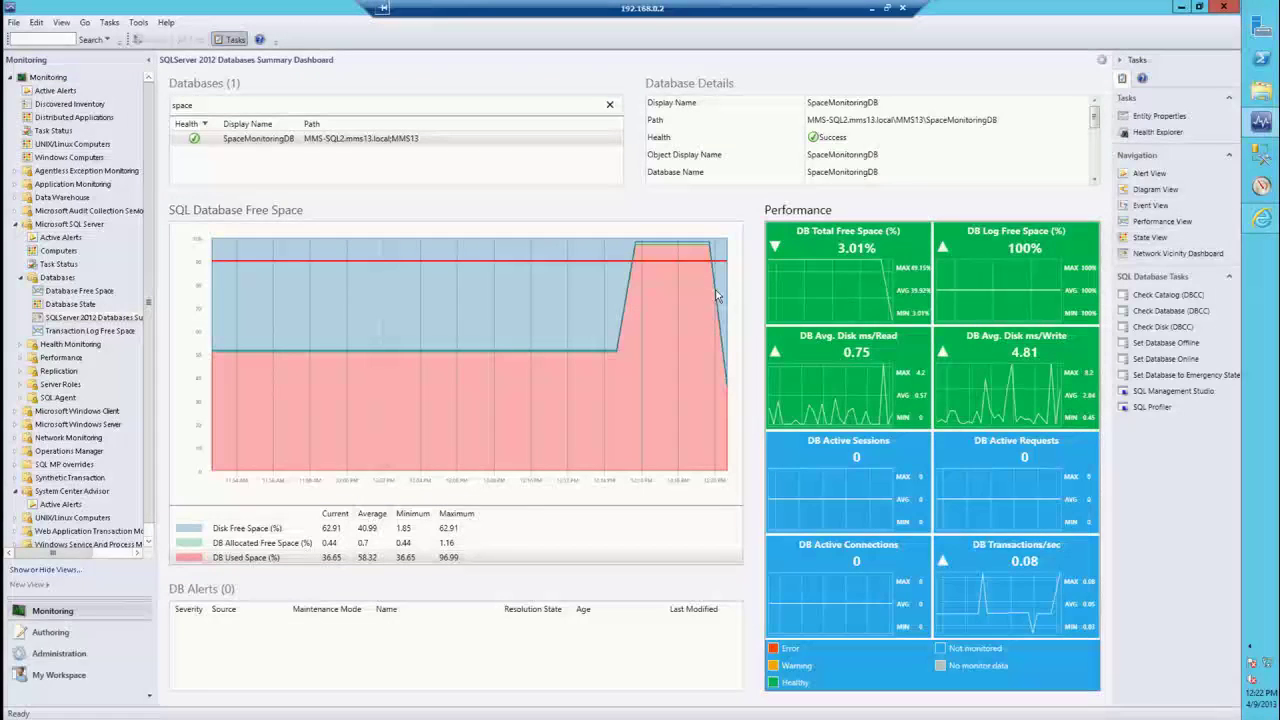
mouse_move(786, 309)
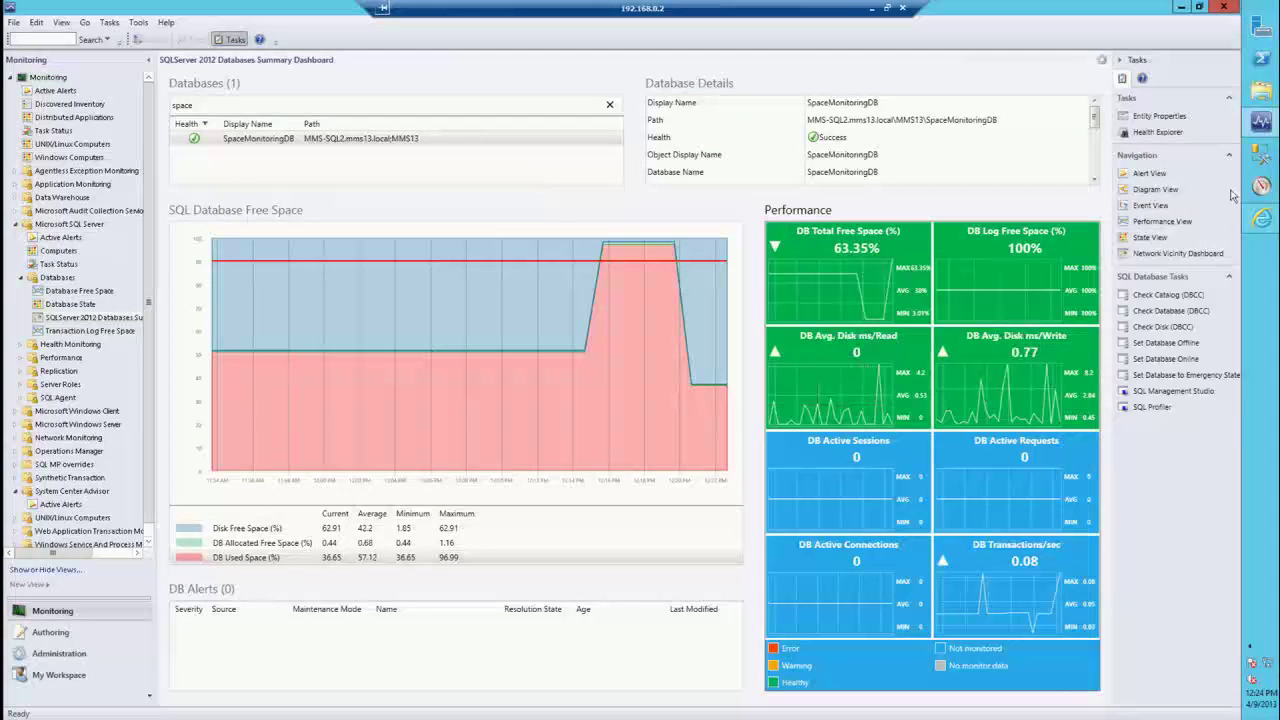
Switch to the MMS-SQL1 remote session and start the Load-Write and Load-Read disk load scripts.
click(872, 8)
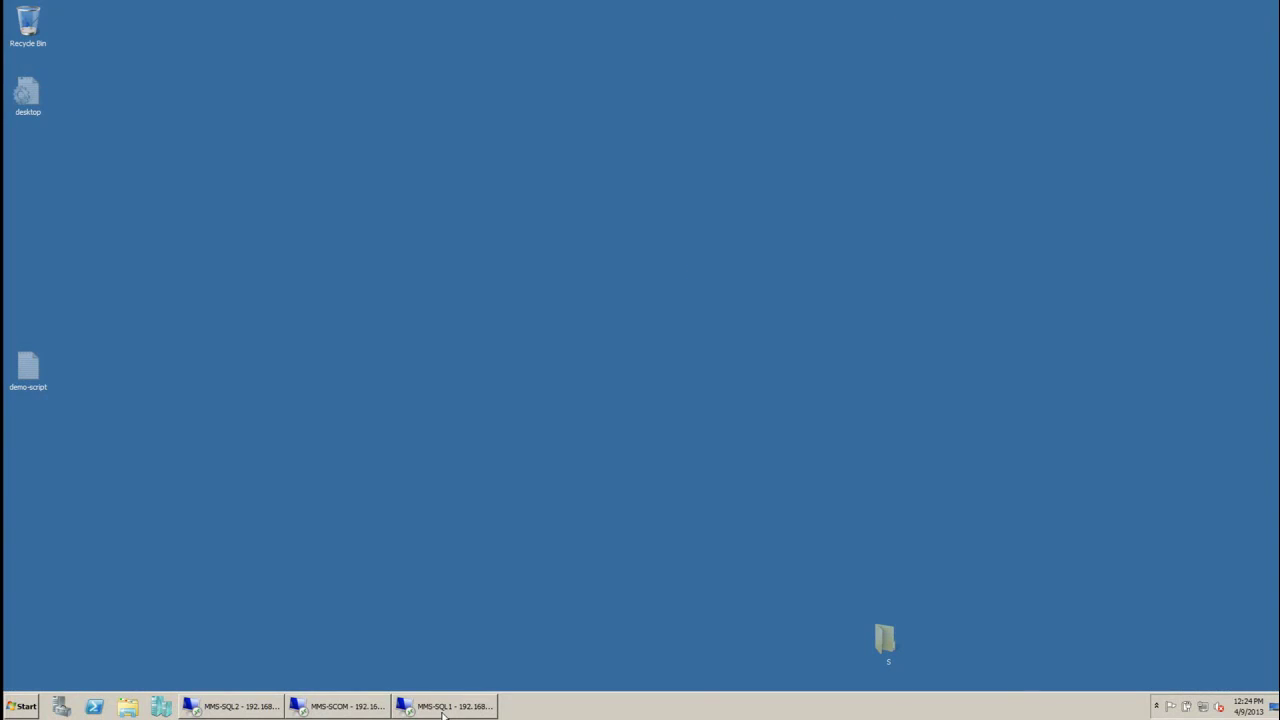
click(445, 710)
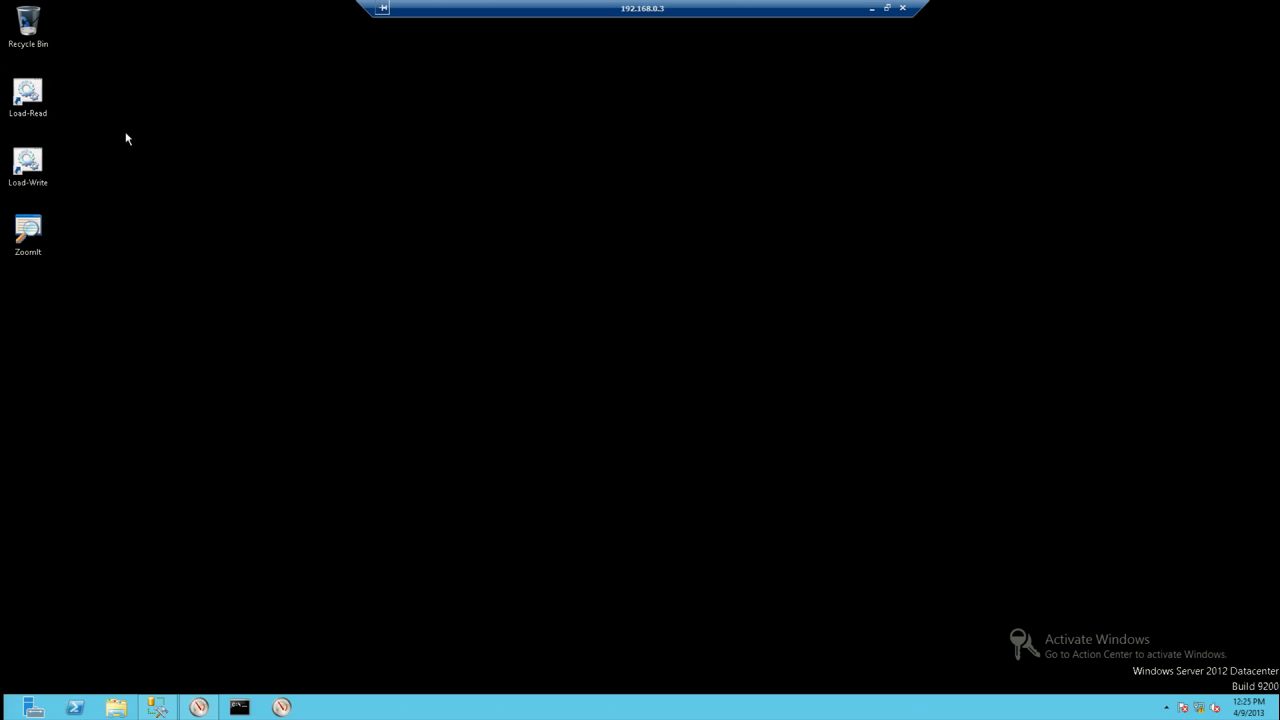
click(28, 95)
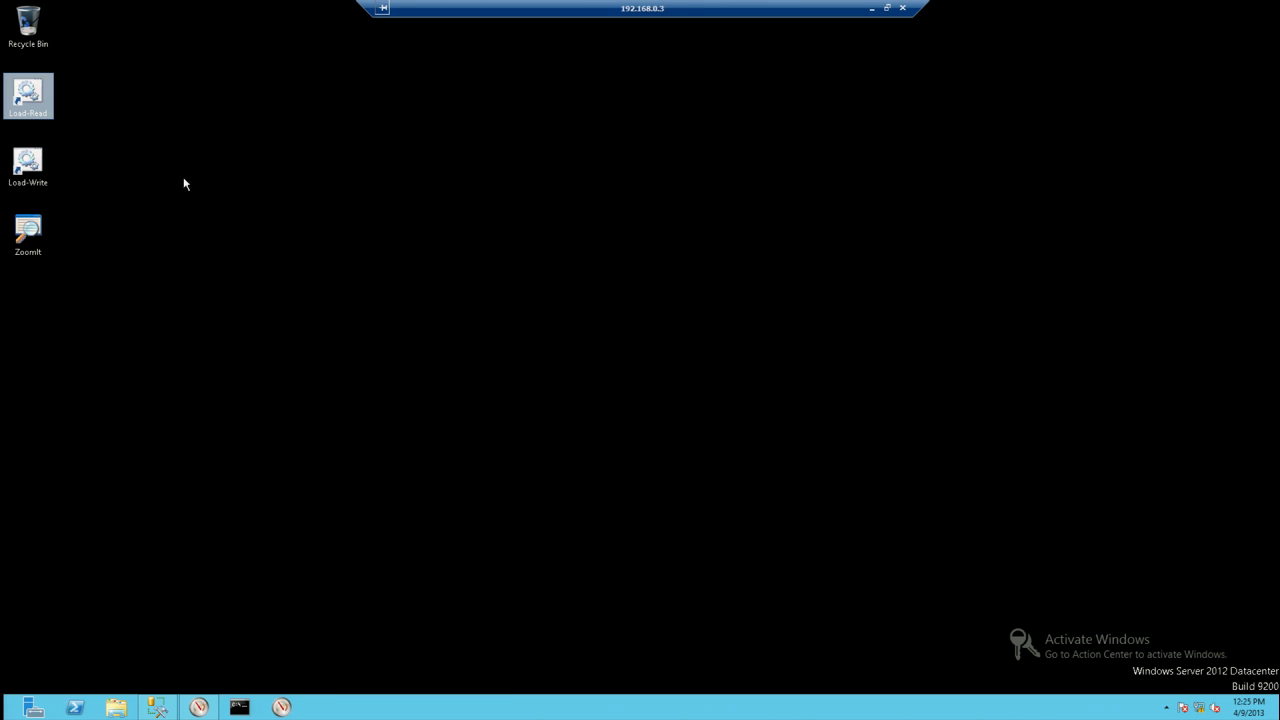
double_click(14, 155)
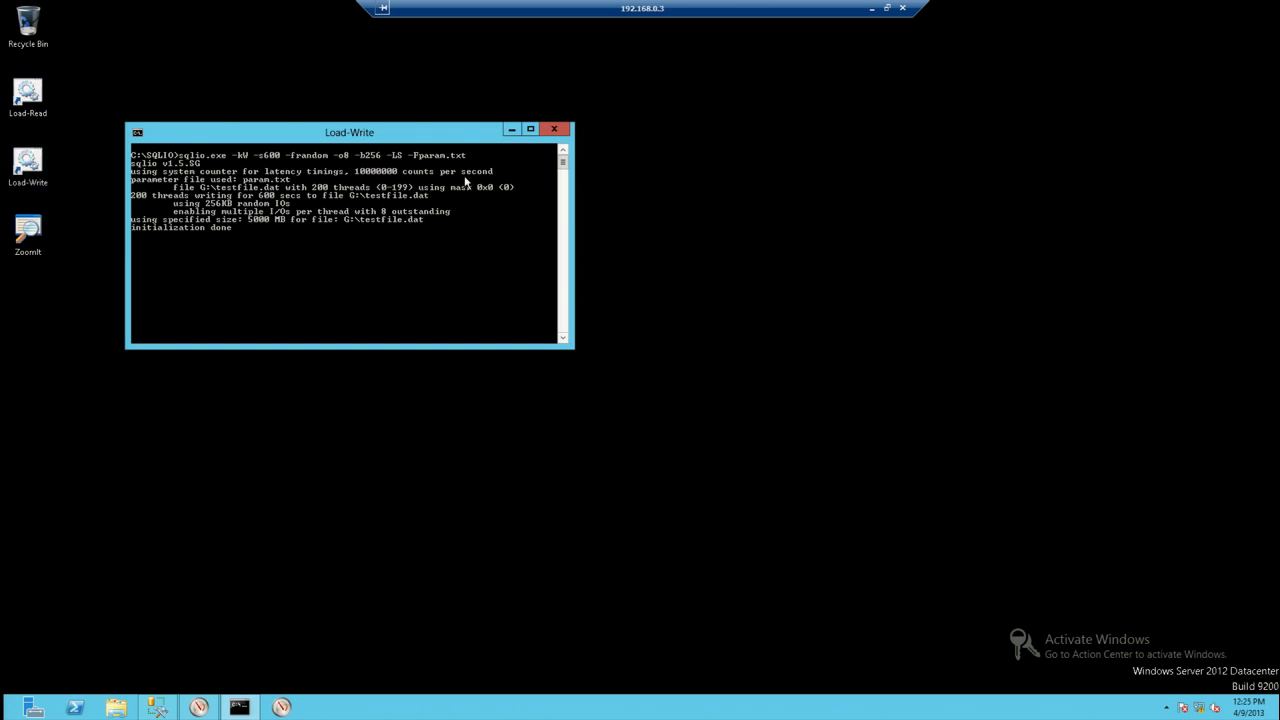
double_click(28, 95)
drag(369, 151, 460, 170)
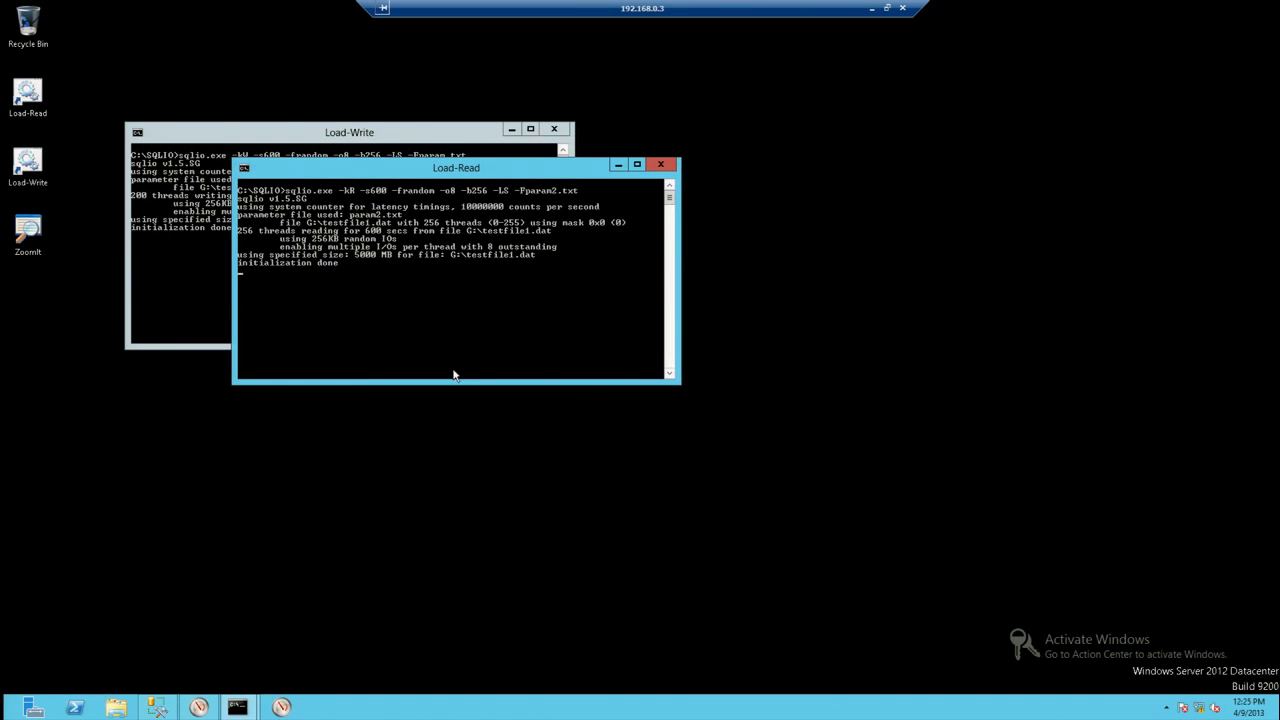
Bring up Performance Monitor and check the Avg. Disk sec/Read and Avg. Disk sec/Write counters for drive G:.
click(196, 705)
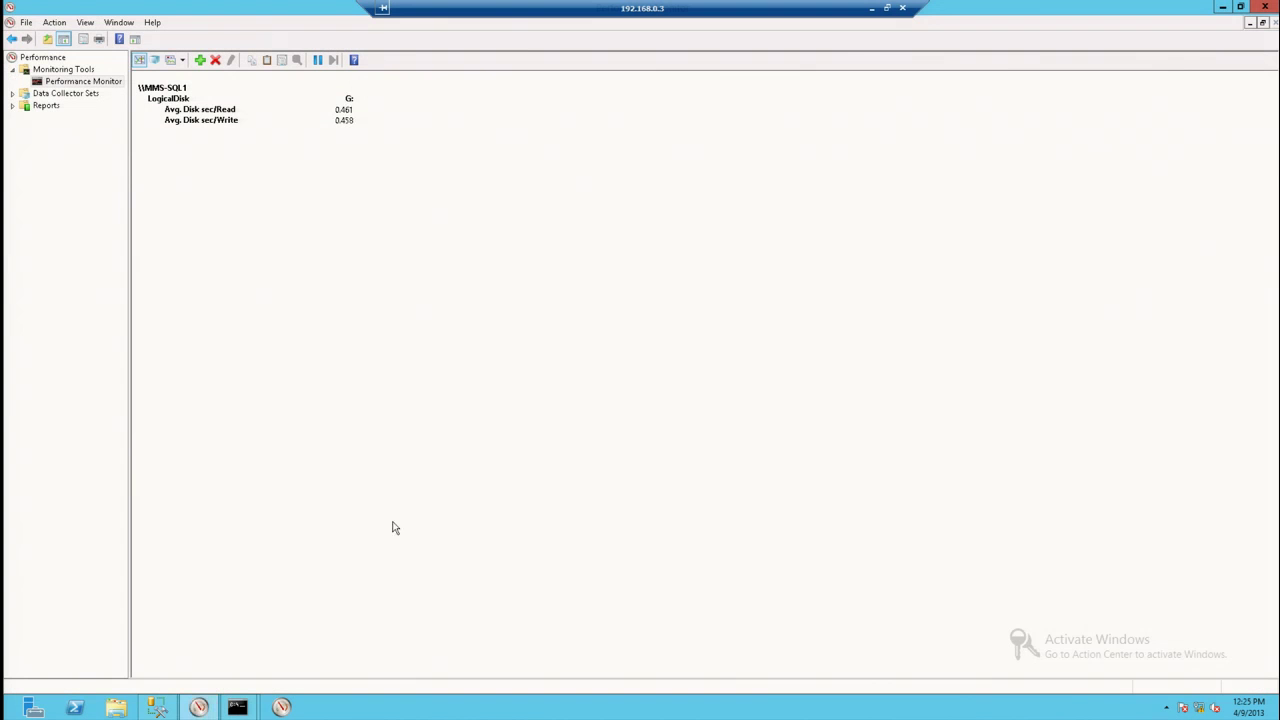
click(207, 111)
click(208, 121)
Switch to the MMS-SCOM session, filter the dashboard's databases by "late", and select LatencyDB to review its health, performance and alerts.
click(874, 9)
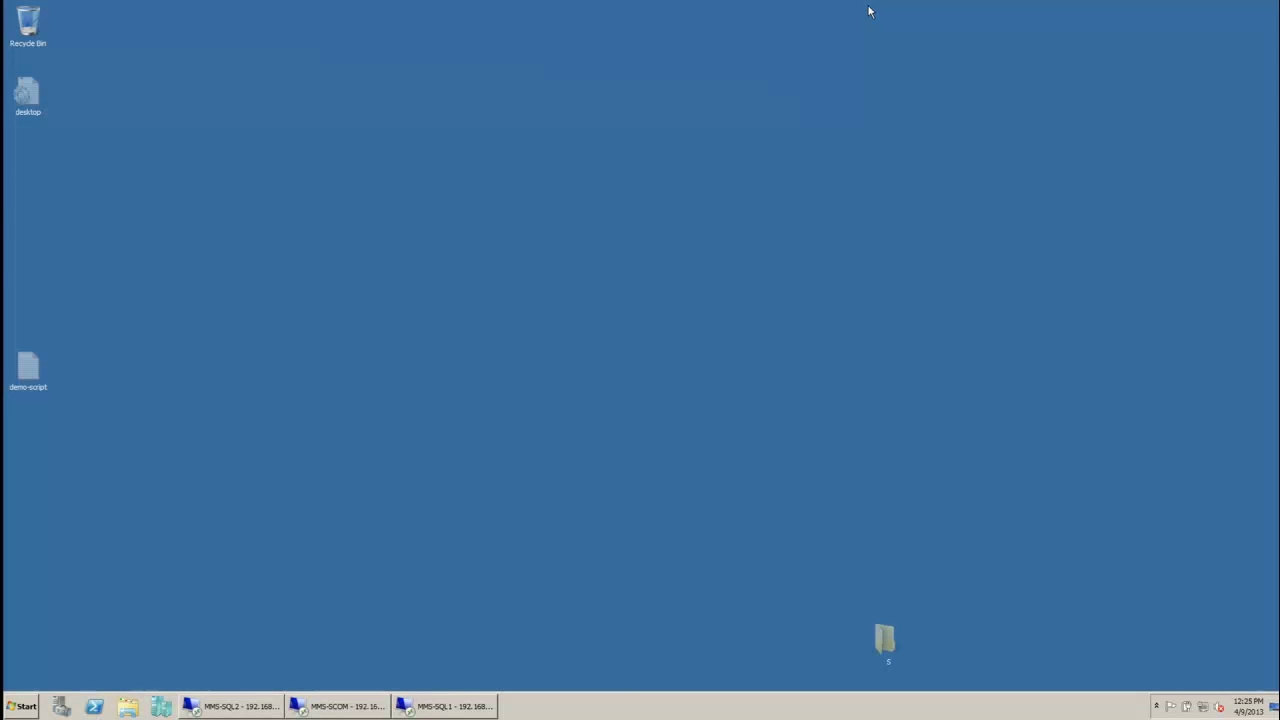
click(326, 705)
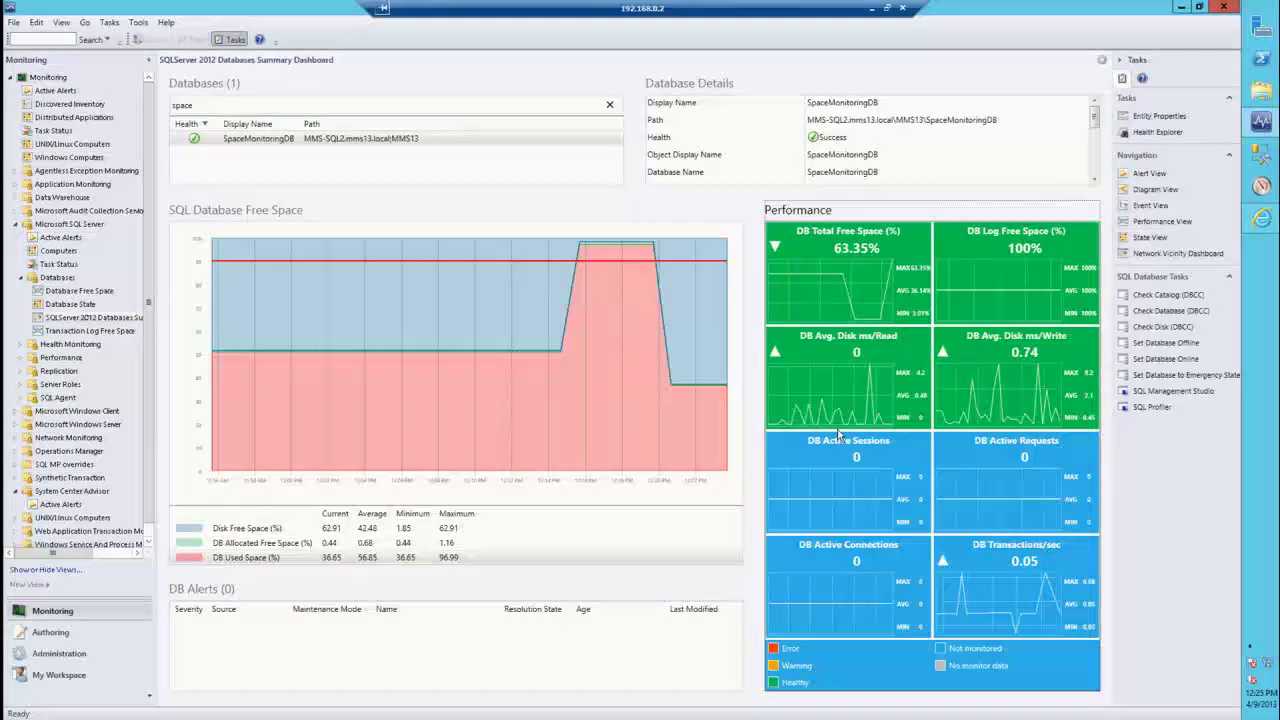
click(213, 86)
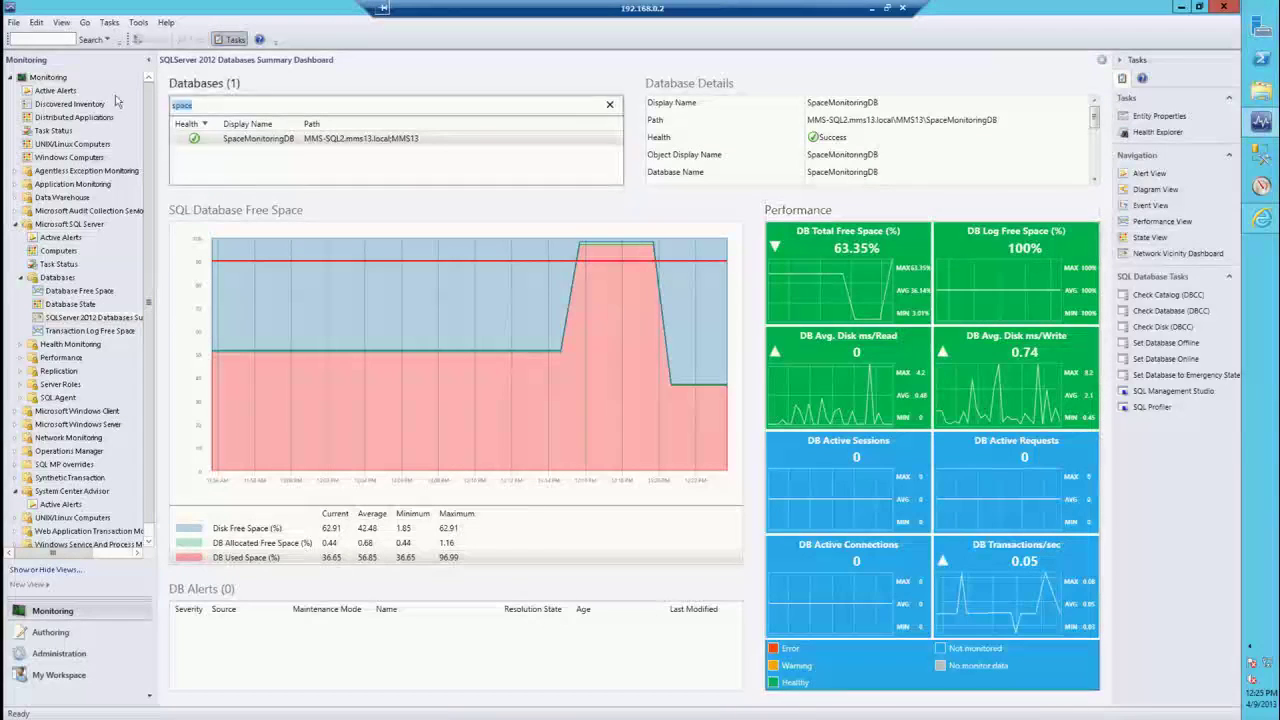
text(late)
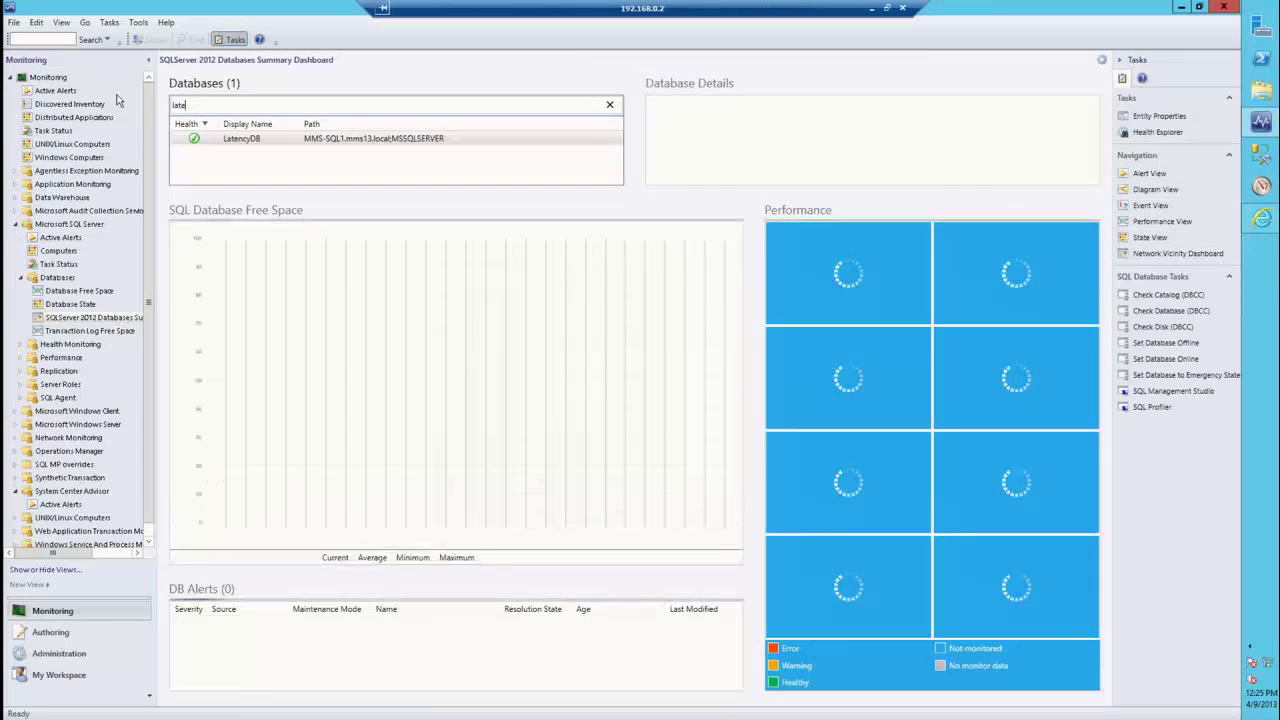
click(255, 141)
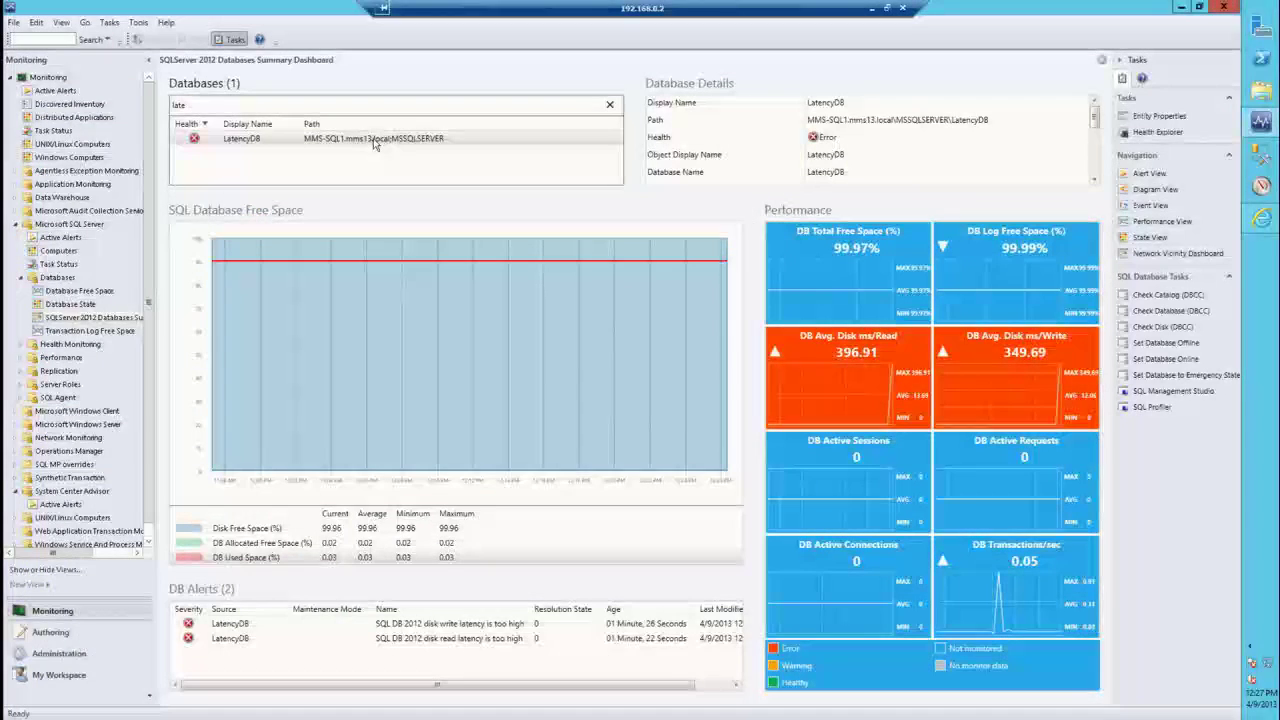
Filter the databases by "ope" to review OperationsManager, and by "latency" to examine the disk read and write latency tiles of LatencyDB.
drag(276, 105, 128, 112)
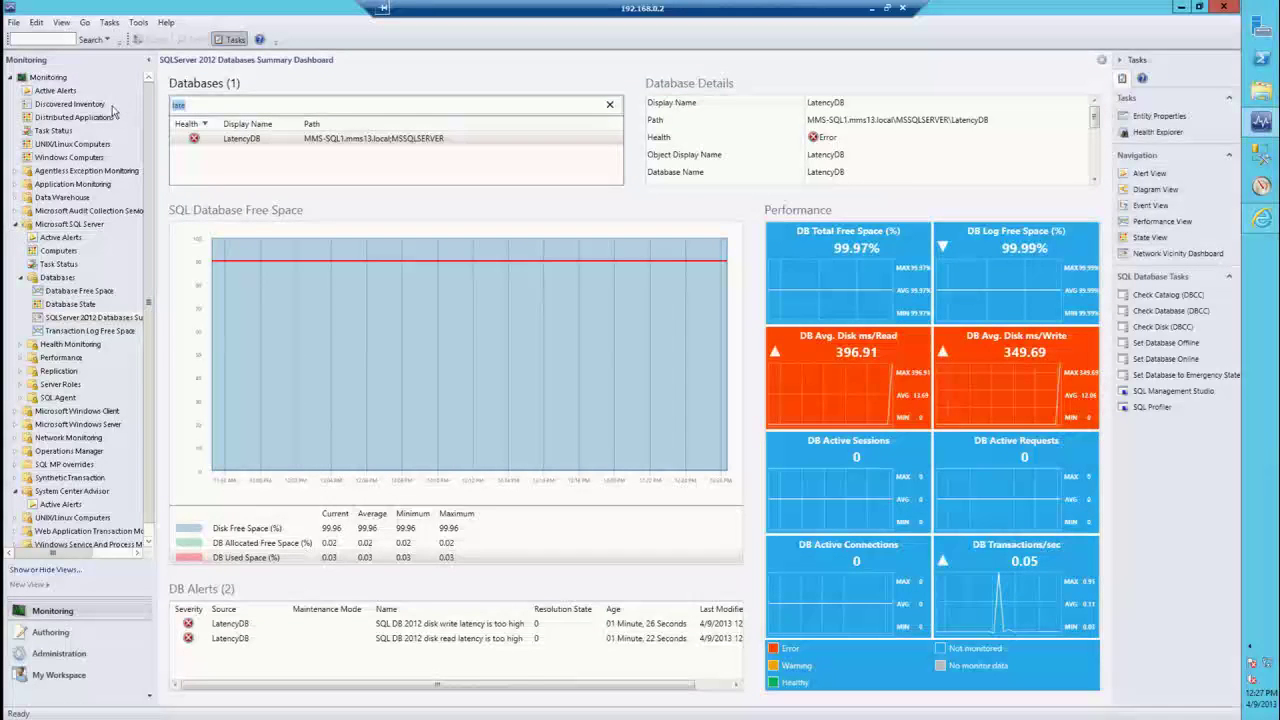
text(ope)
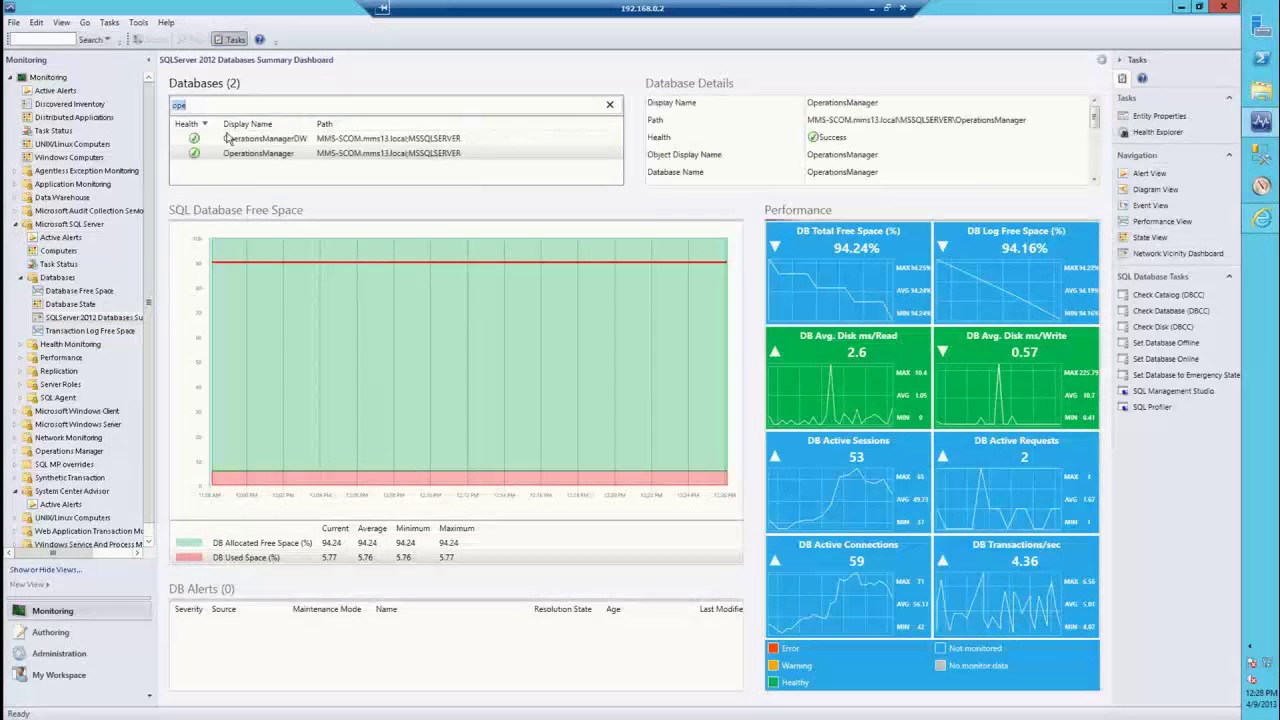
text(latency)
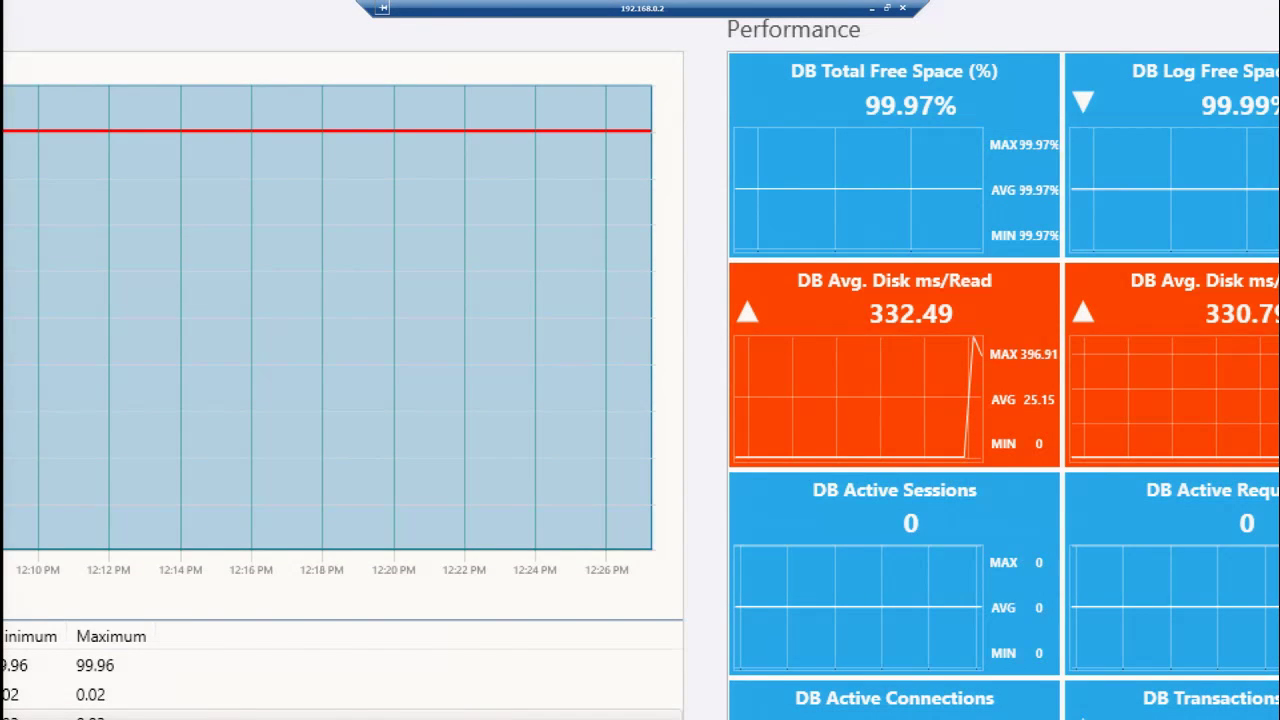
key(super+Escape)
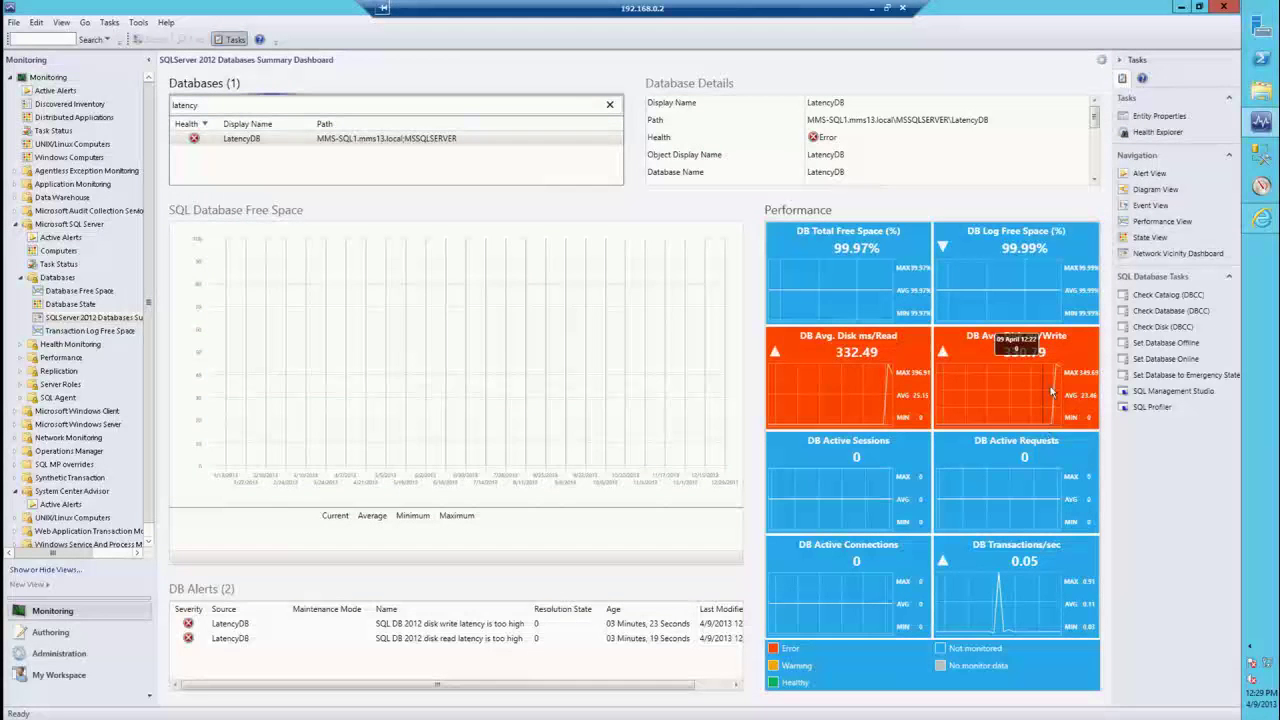
Switch to the MMS-SQL1 session, stop the Load-Write and Load-Read scripts, and check the disk latency counters for drive G:.
click(871, 8)
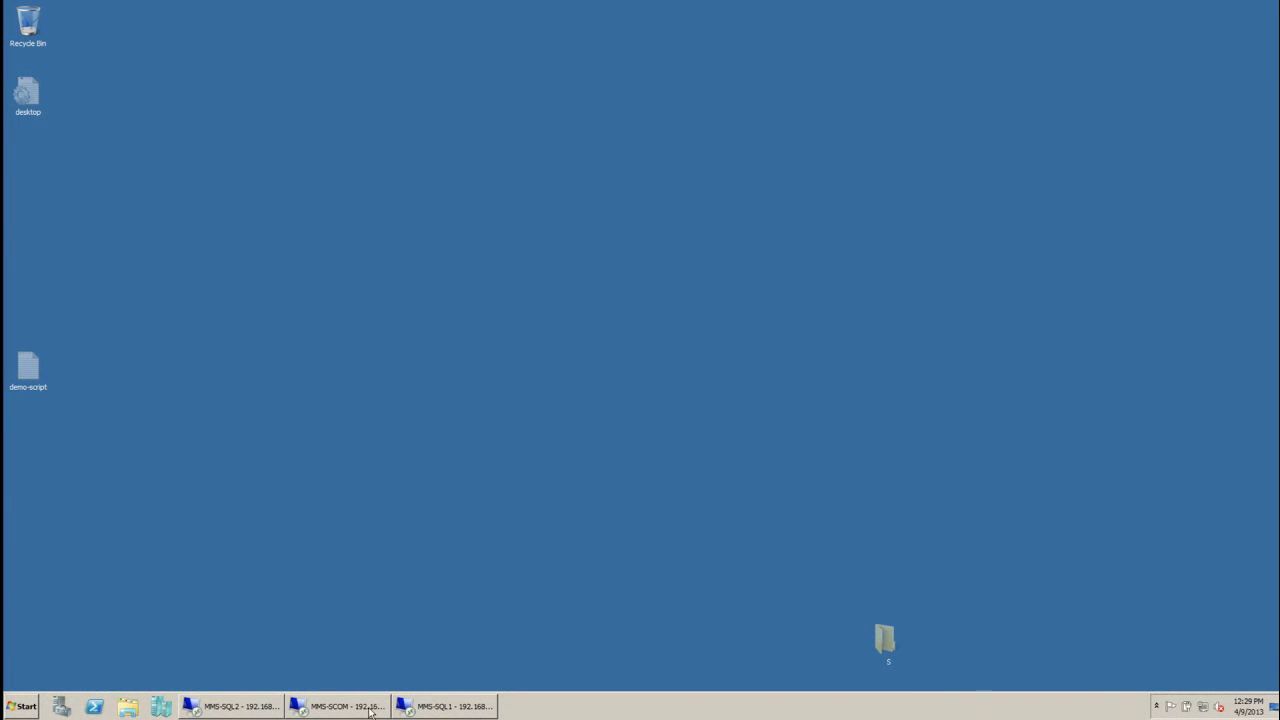
click(444, 710)
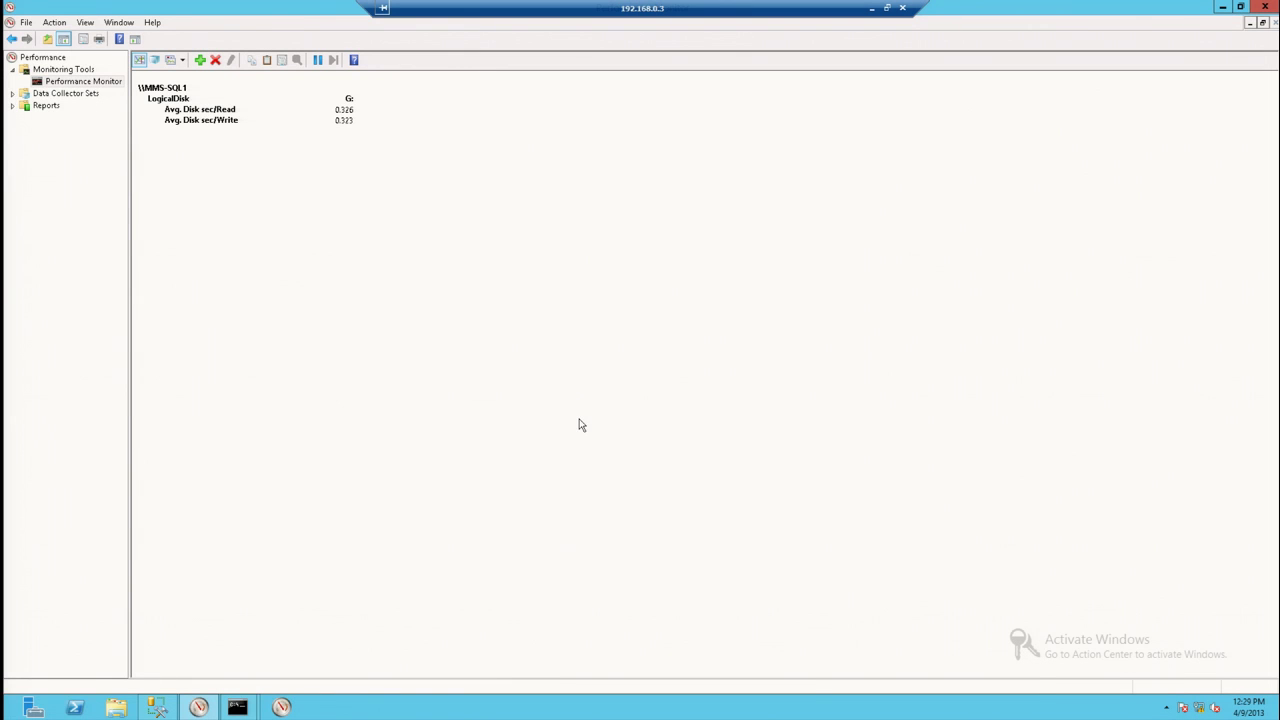
mouse_move(237, 707)
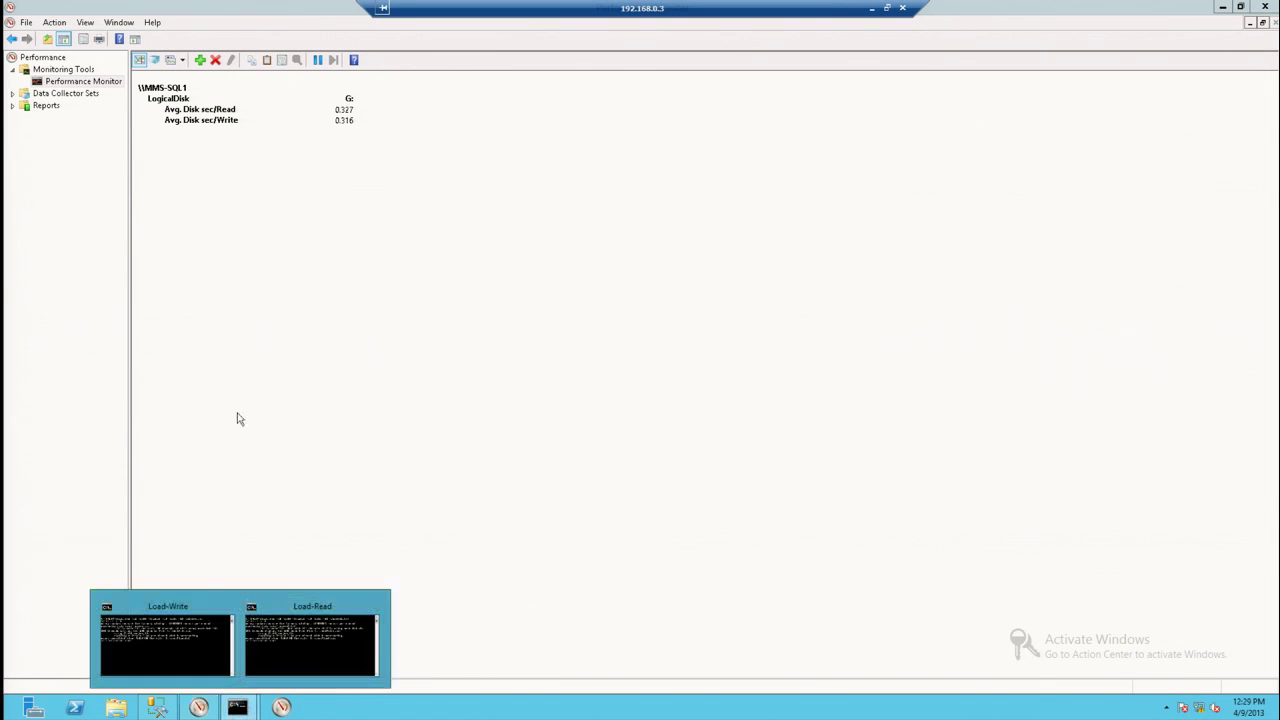
click(194, 625)
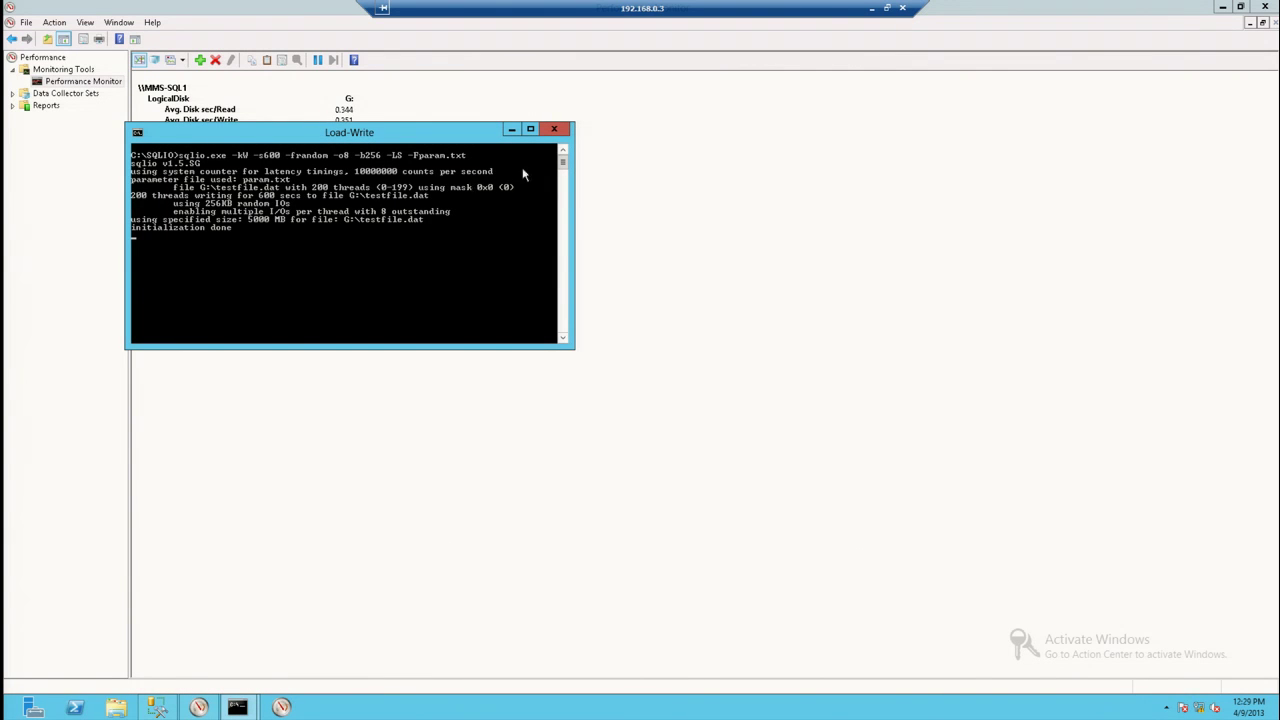
click(564, 131)
click(239, 707)
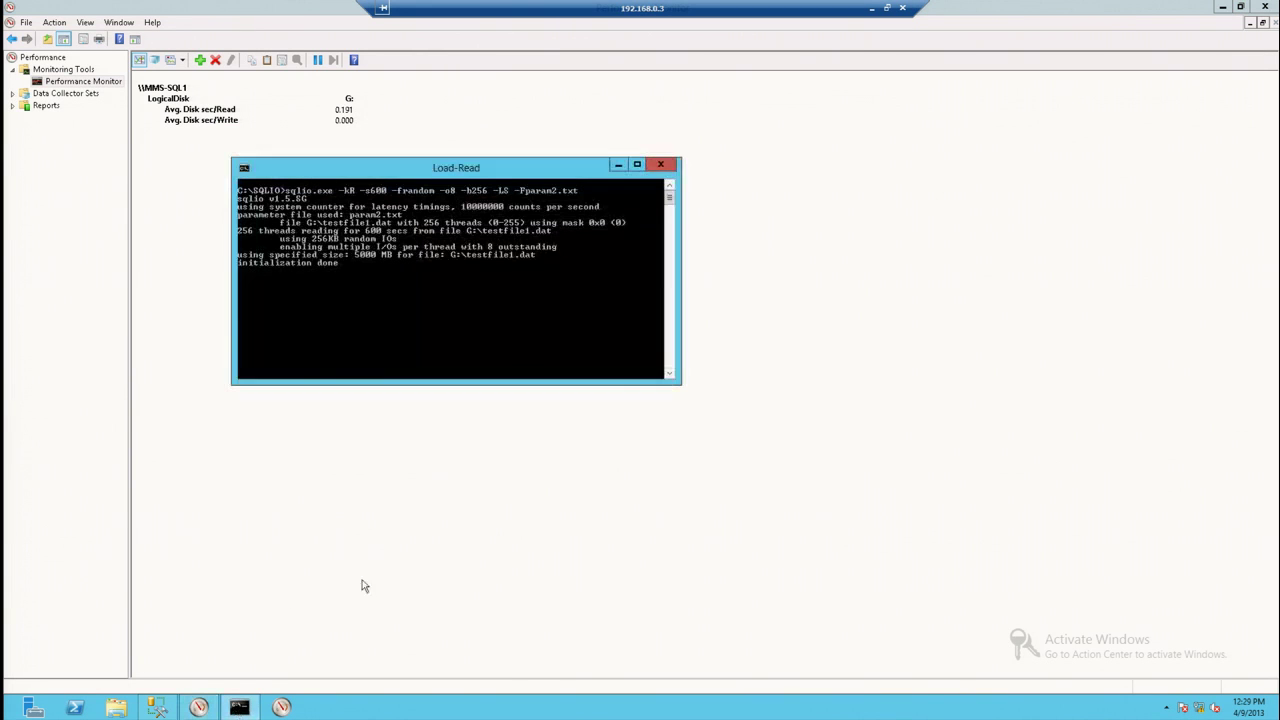
click(662, 167)
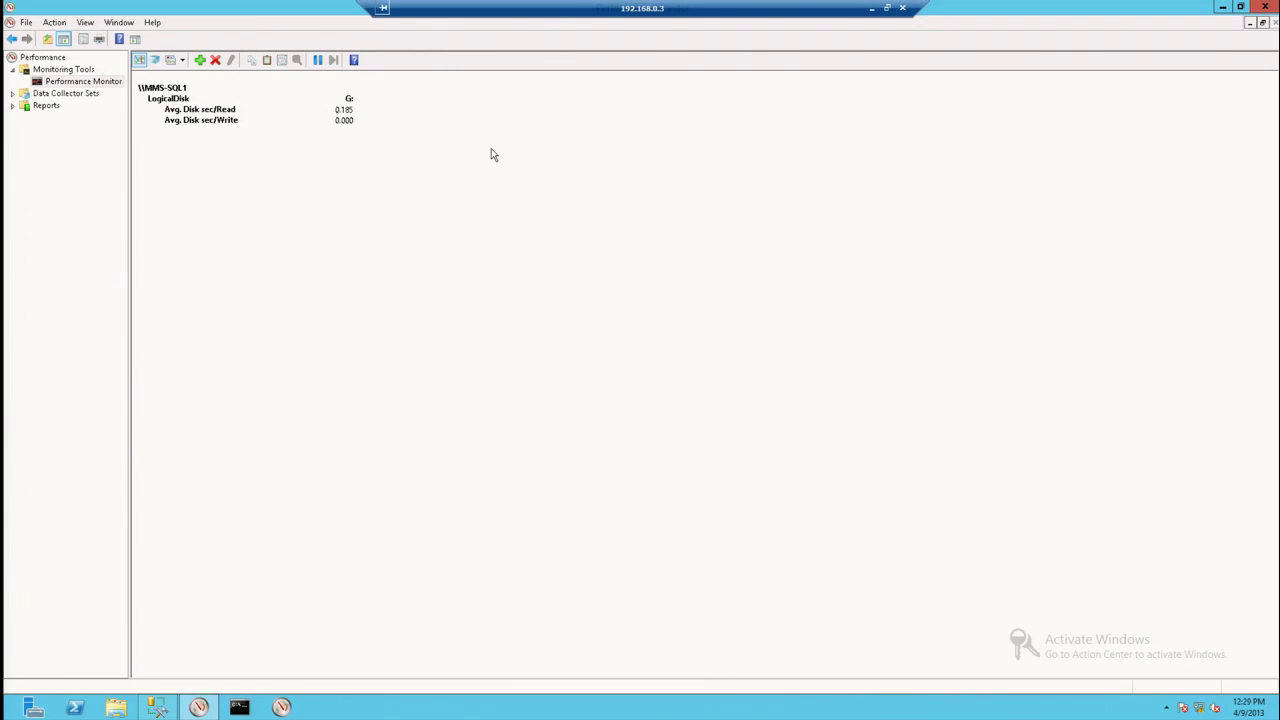
click(352, 110)
click(338, 120)
Return to the MMS-SCOM session and examine LatencyDB's average disk read latency tile.
click(871, 8)
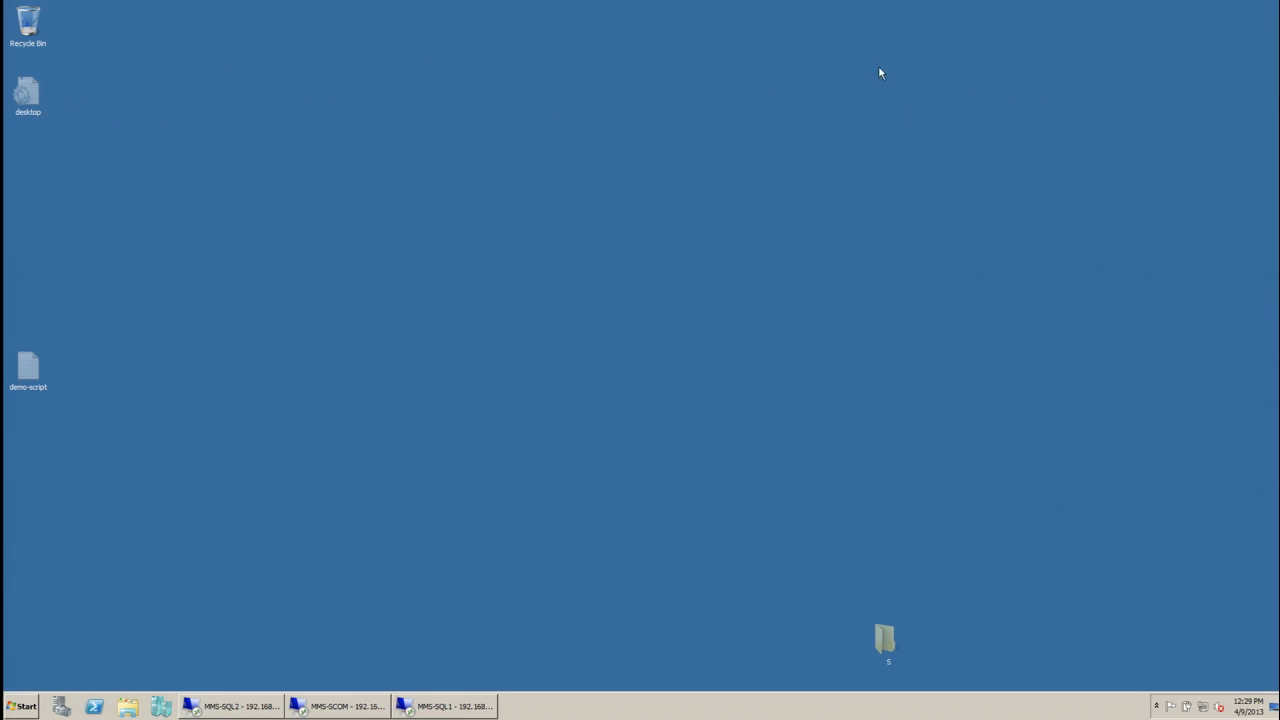
click(338, 706)
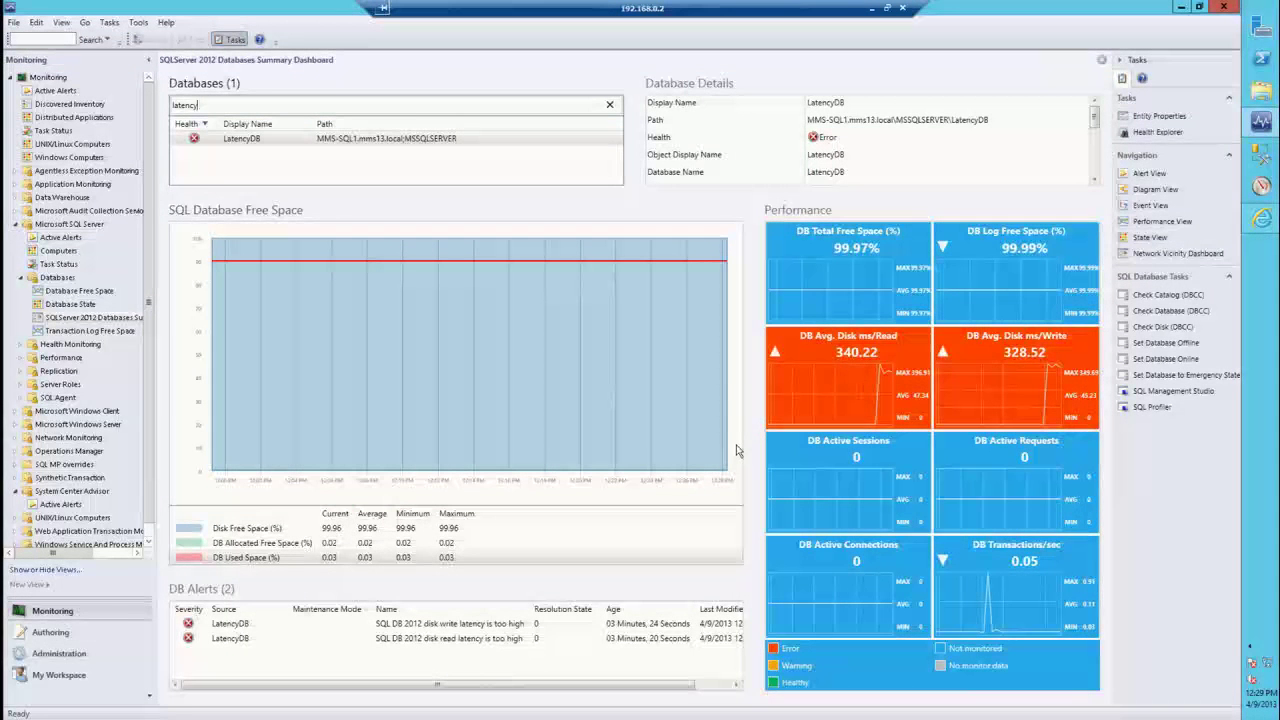
mouse_move(780, 421)
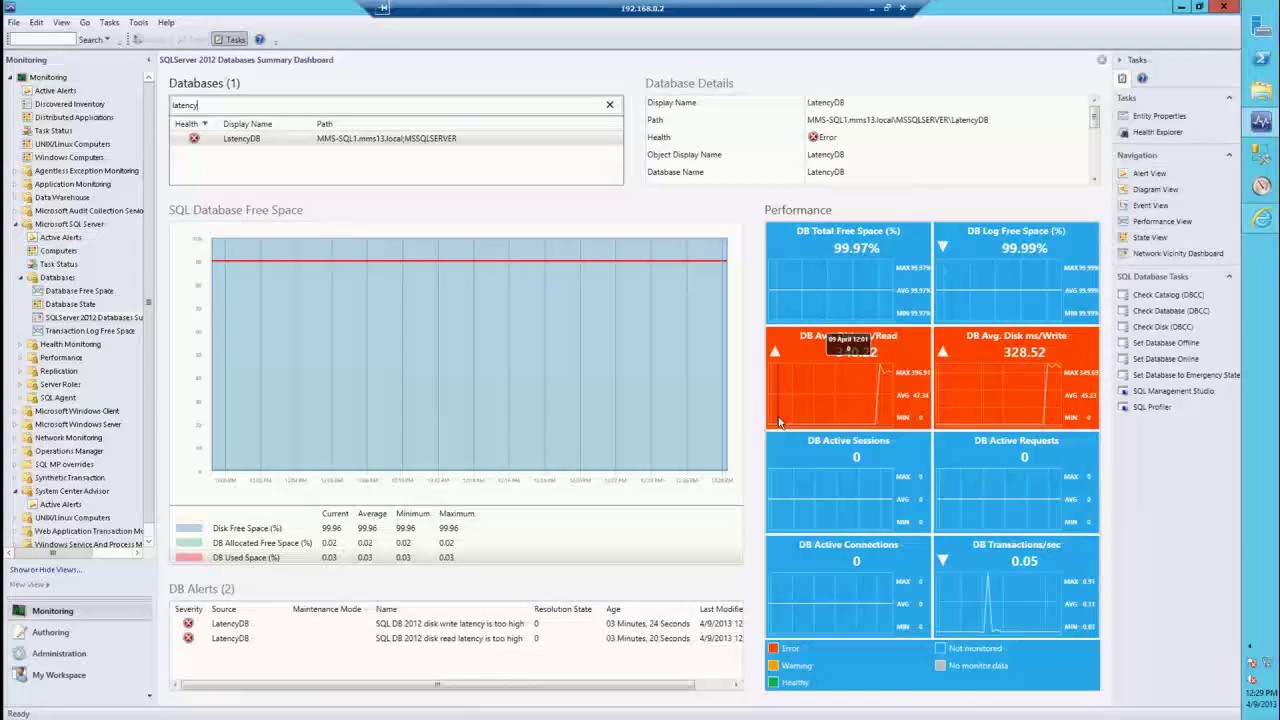
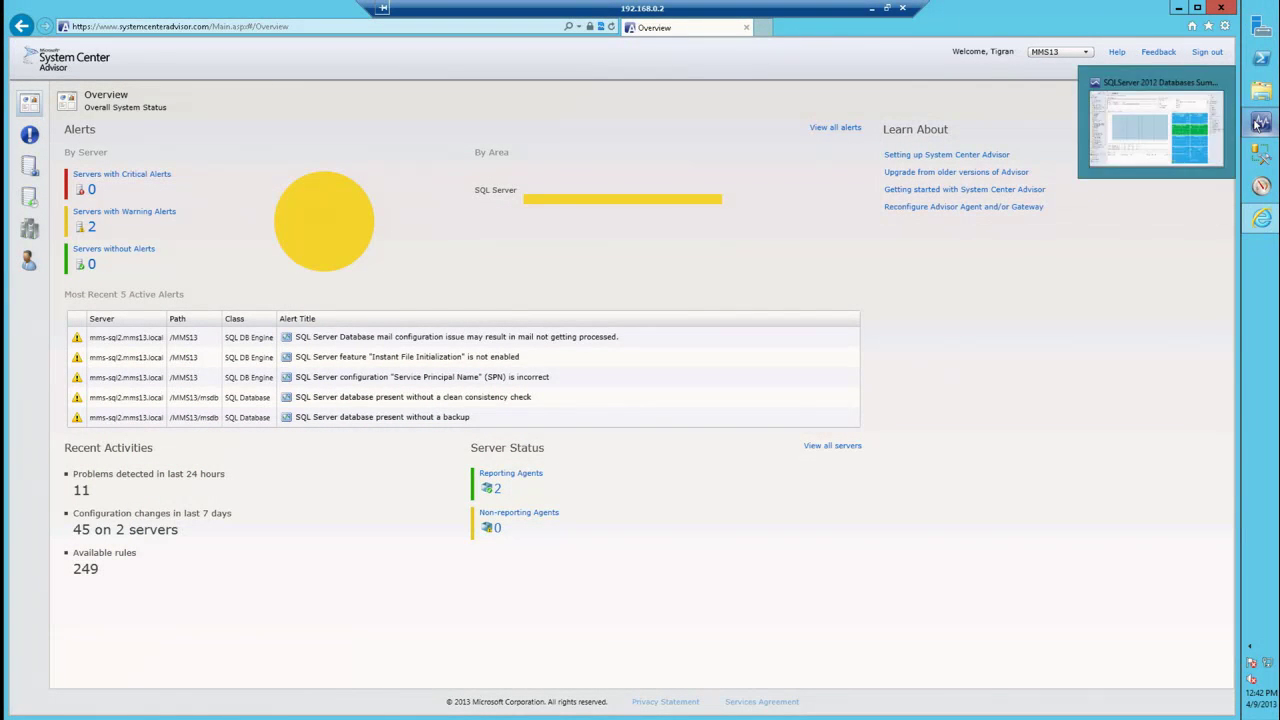
Switch to the Operations Manager console and show the active alerts under System Center Advisor.
click(1258, 122)
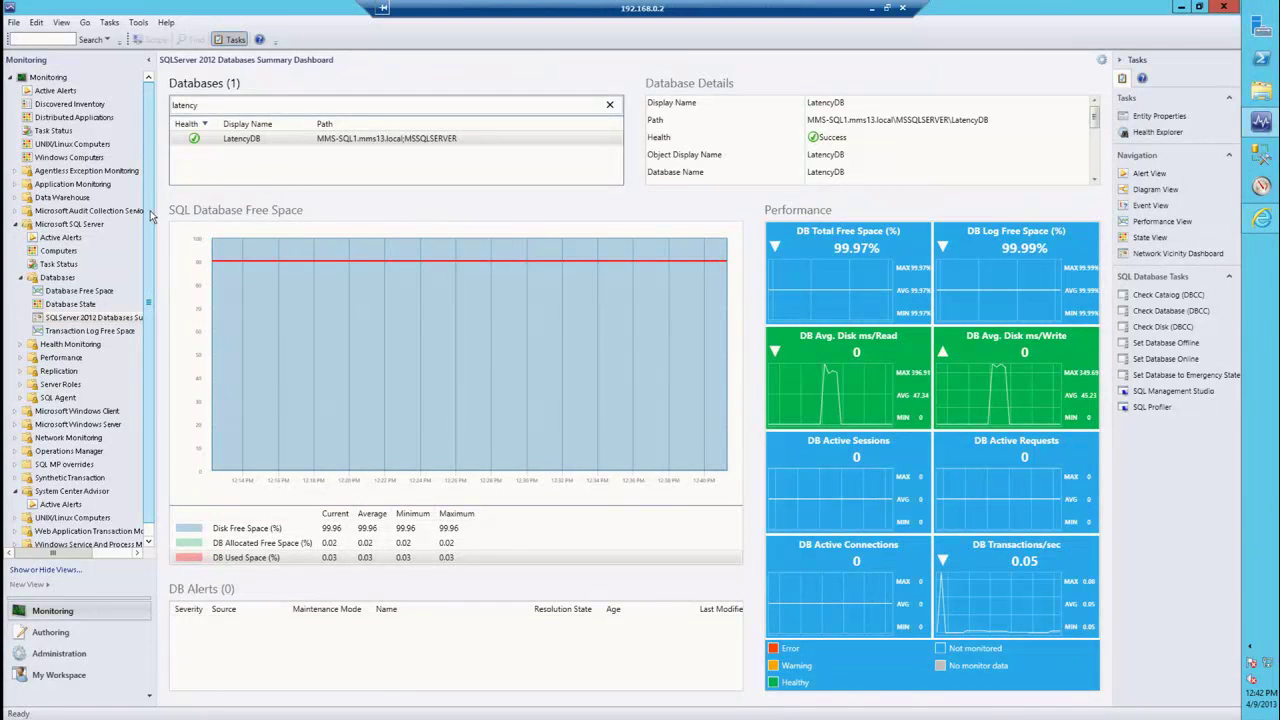
scroll(148, 247, down, 1)
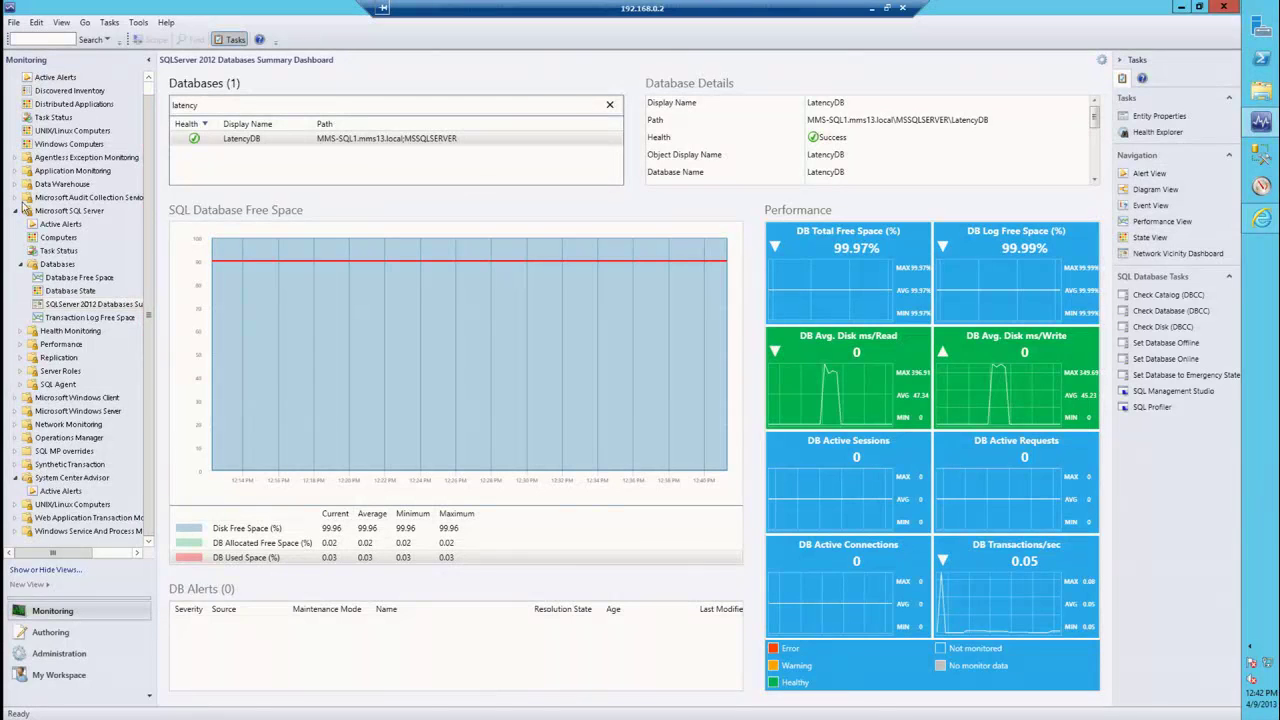
click(58, 479)
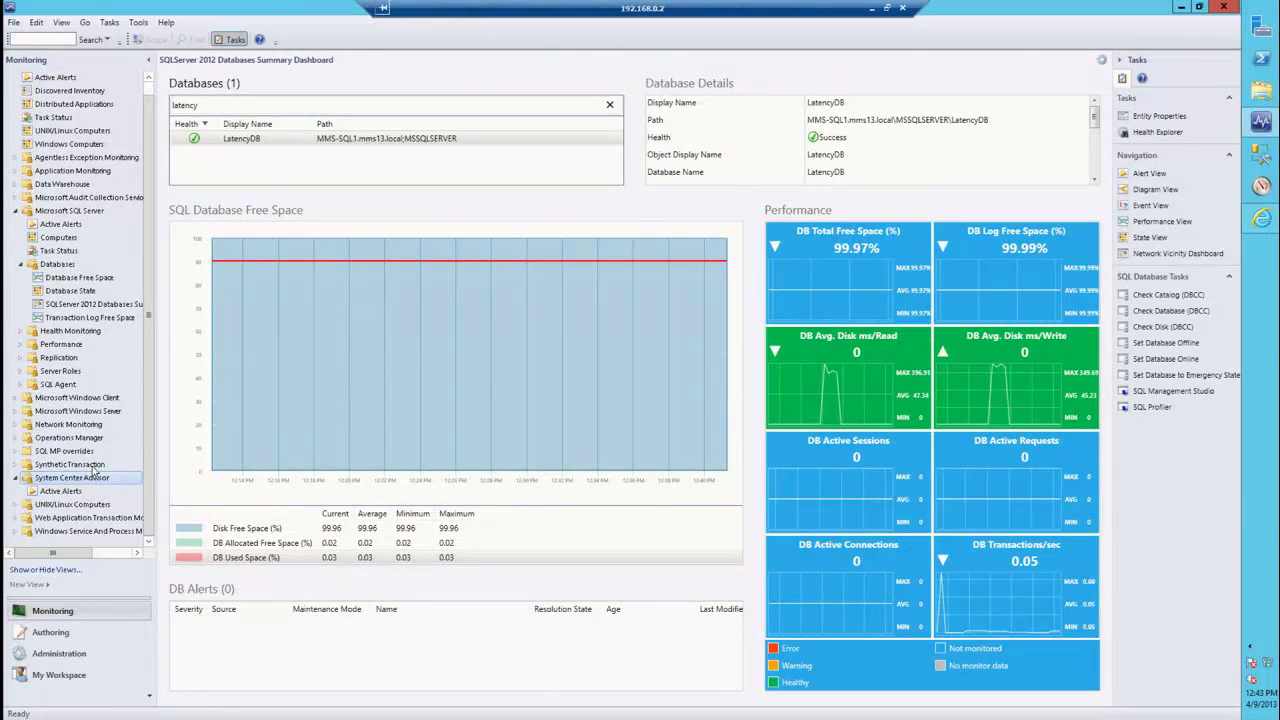
click(60, 491)
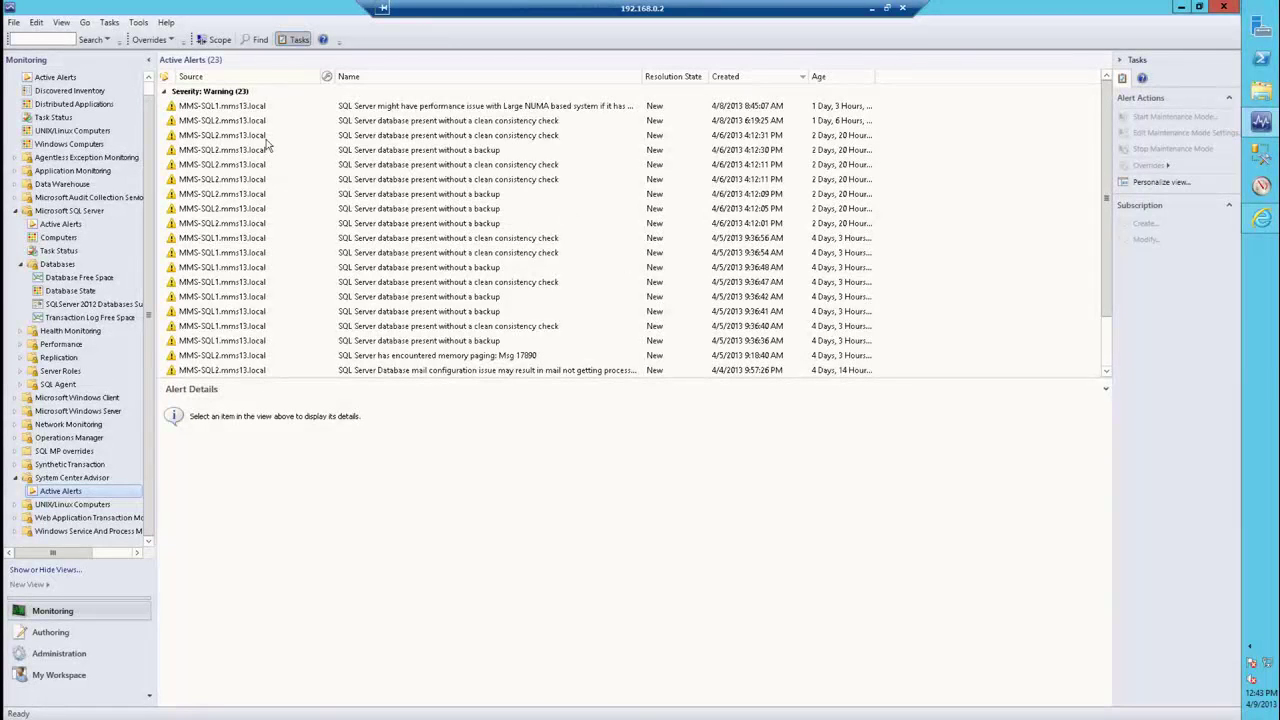
Select the MMS-SQL2 clean consistency check alert created 4/8/2013 6:19:25 AM and read its description and database details.
click(222, 122)
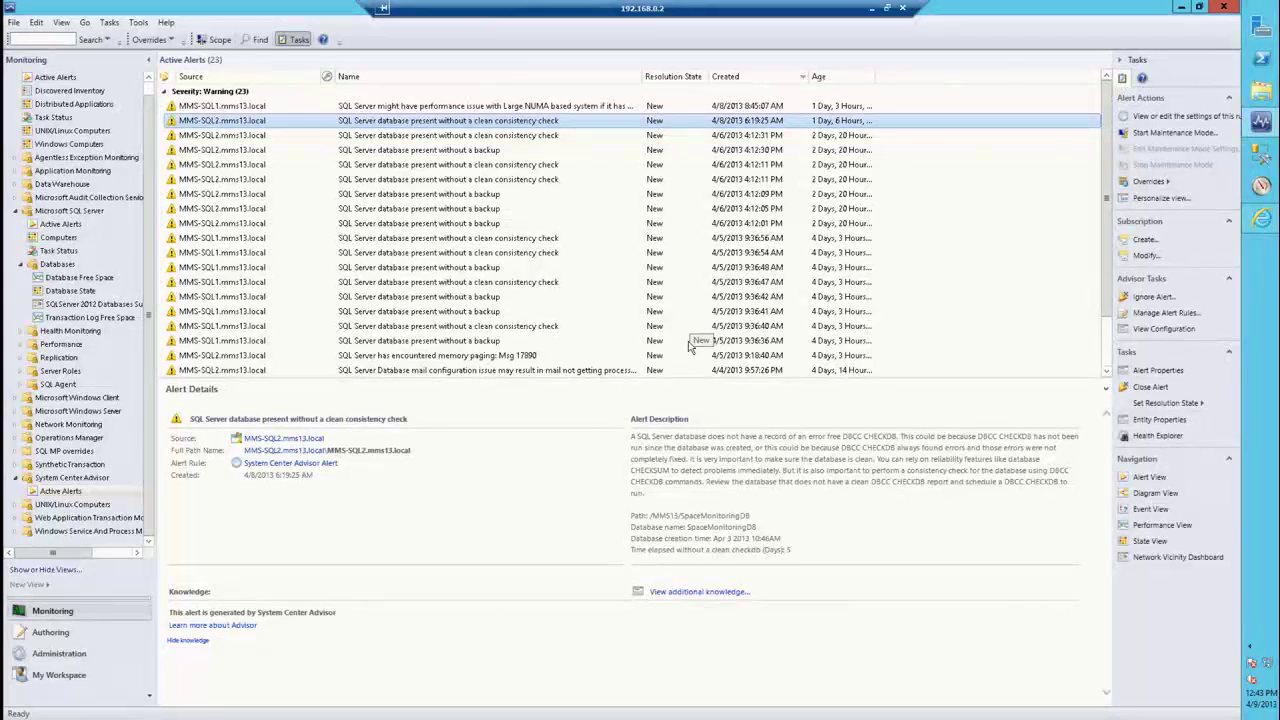
click(633, 438)
drag(633, 438, 869, 509)
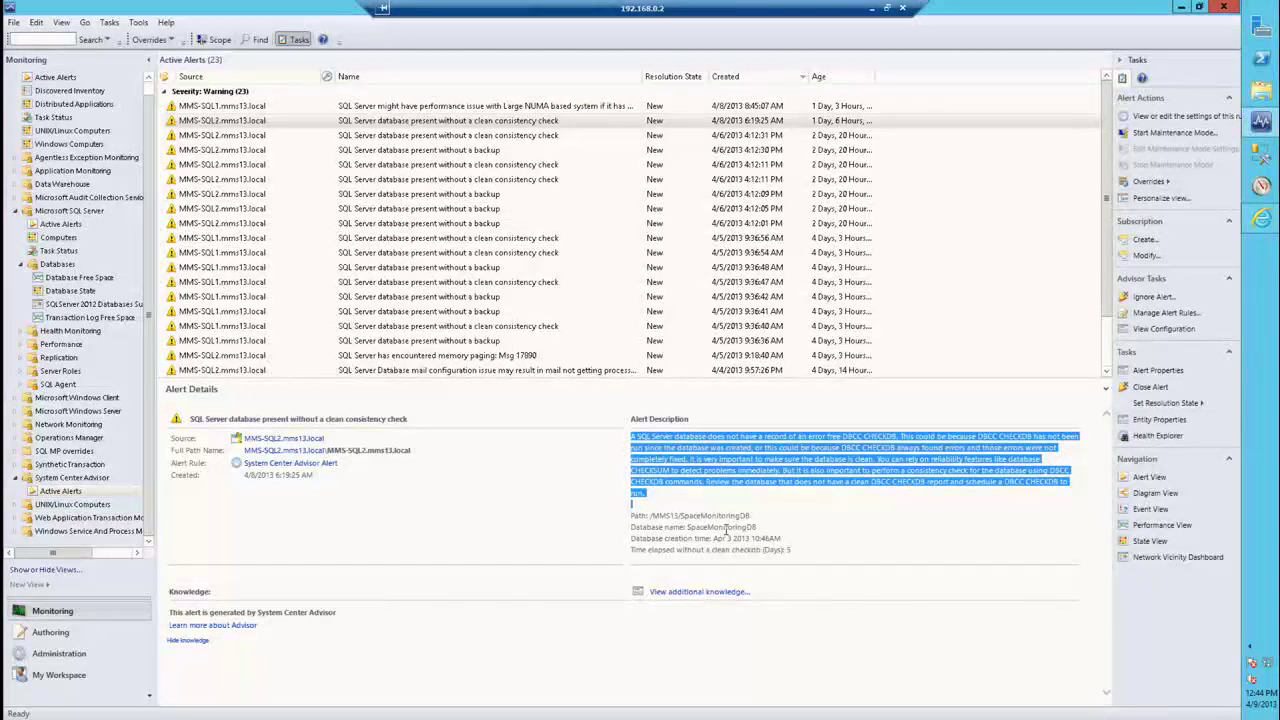
click(726, 531)
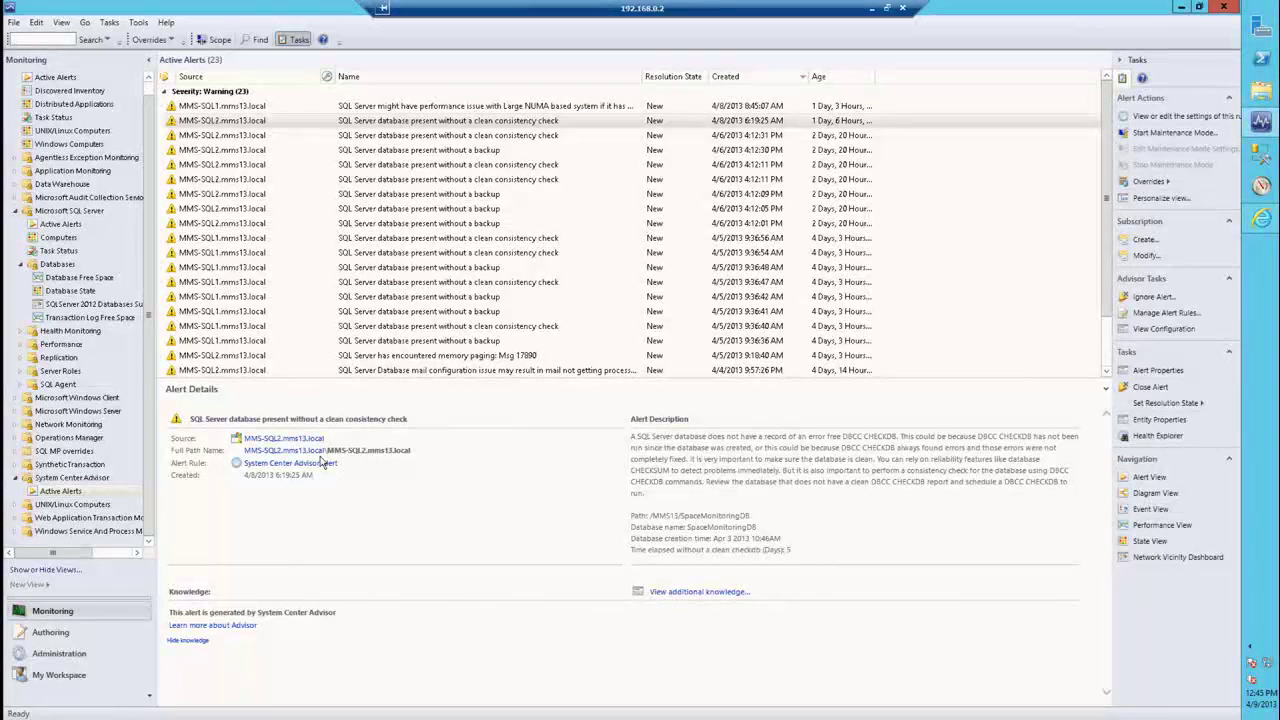
Filter the SQLServer 2012 databases dashboard by "space", select SpaceMonitoringDB, and view the Check Database (DBCC) task options without running it.
click(76, 304)
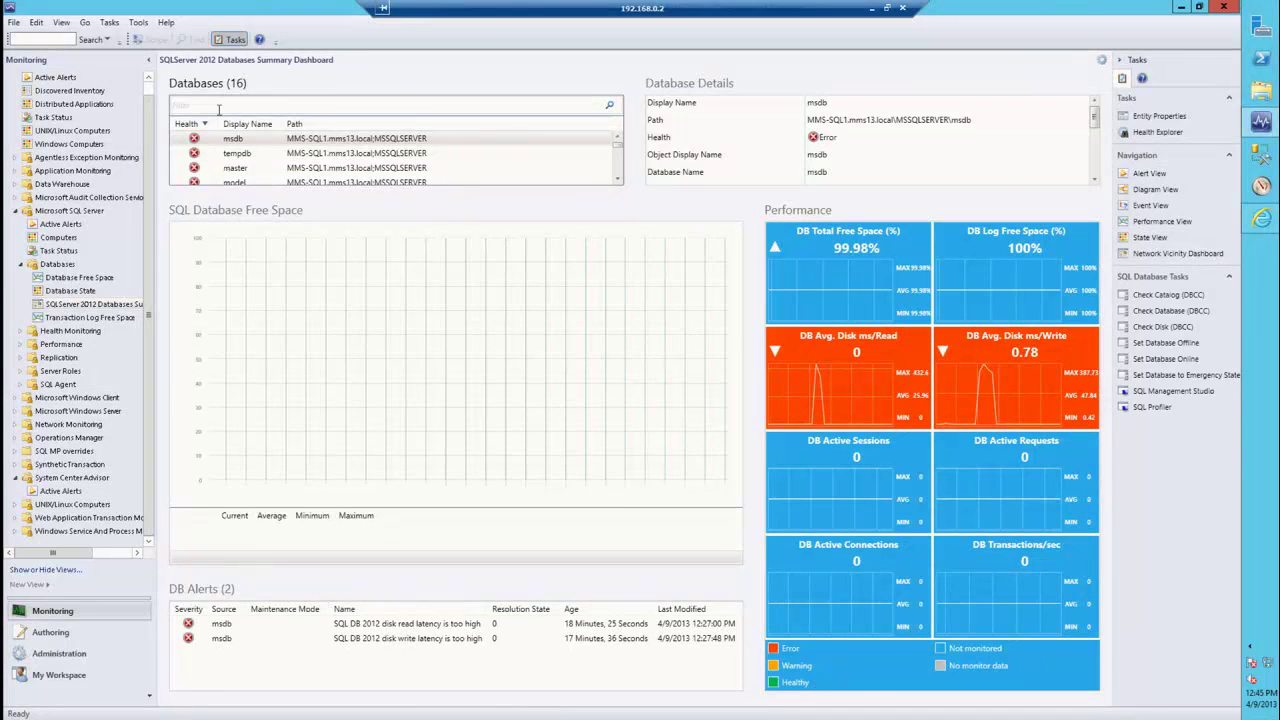
text(pace)
click(236, 142)
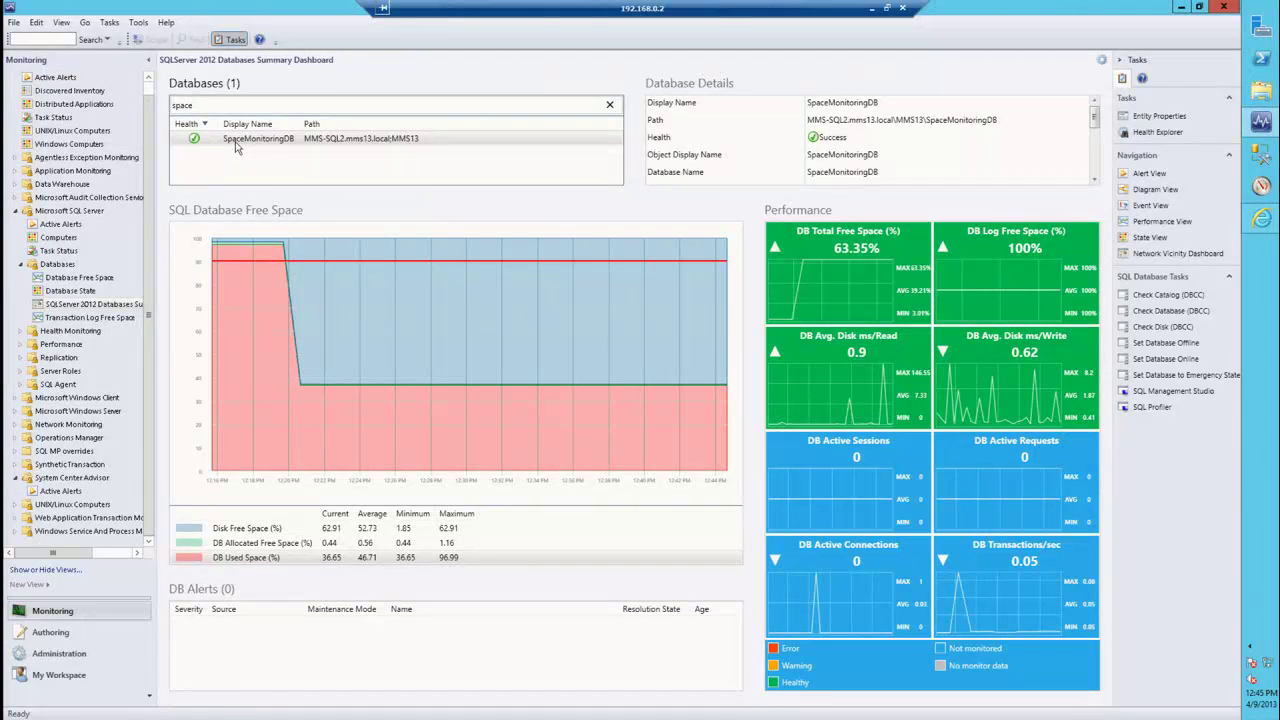
click(236, 146)
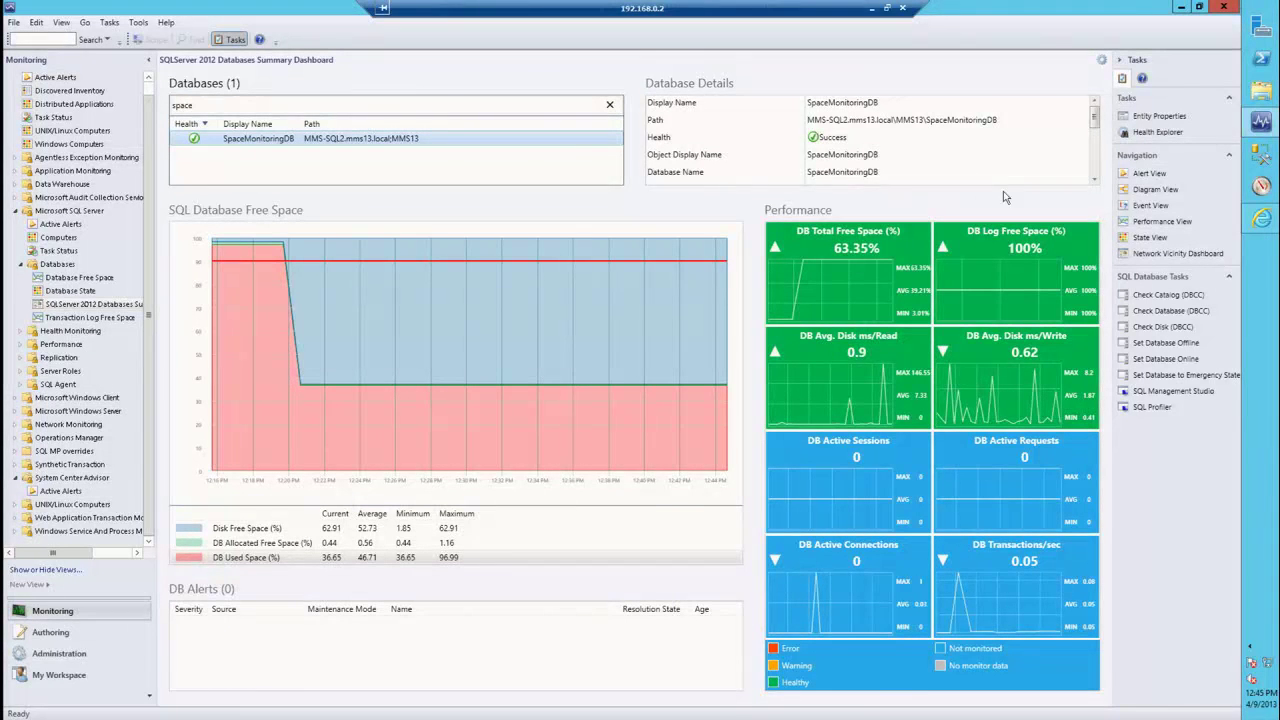
click(1168, 311)
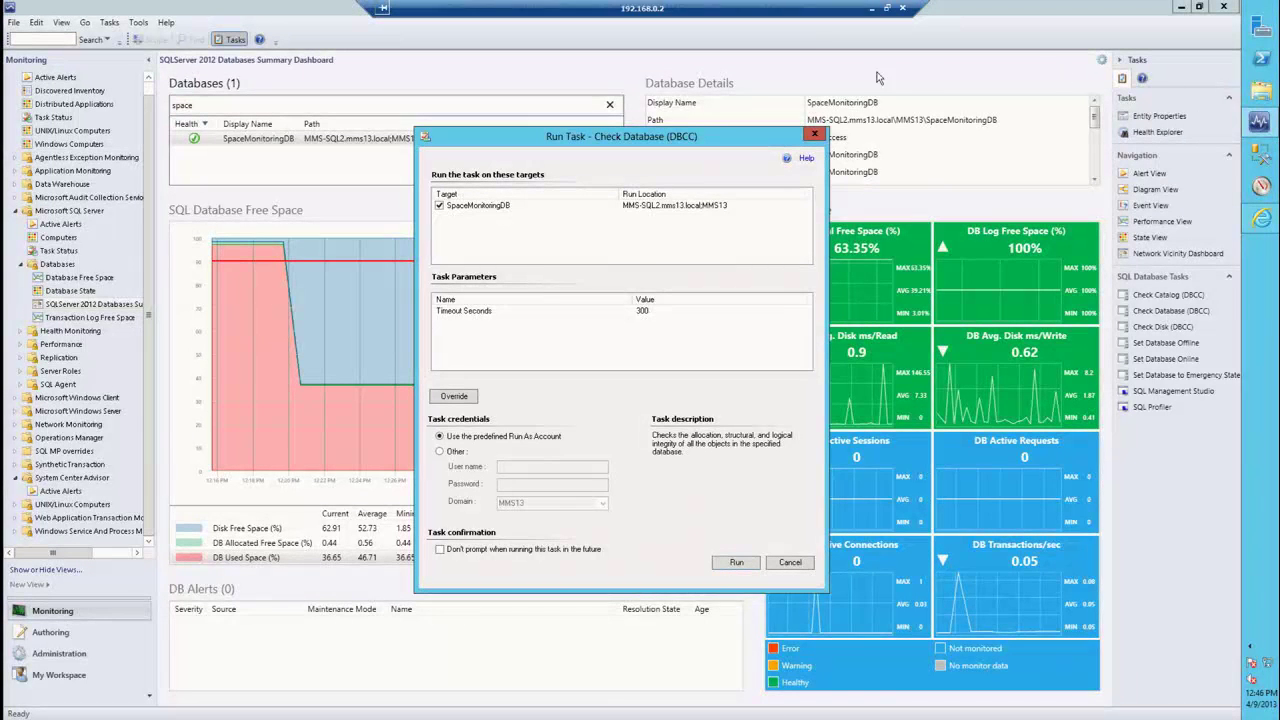
click(815, 133)
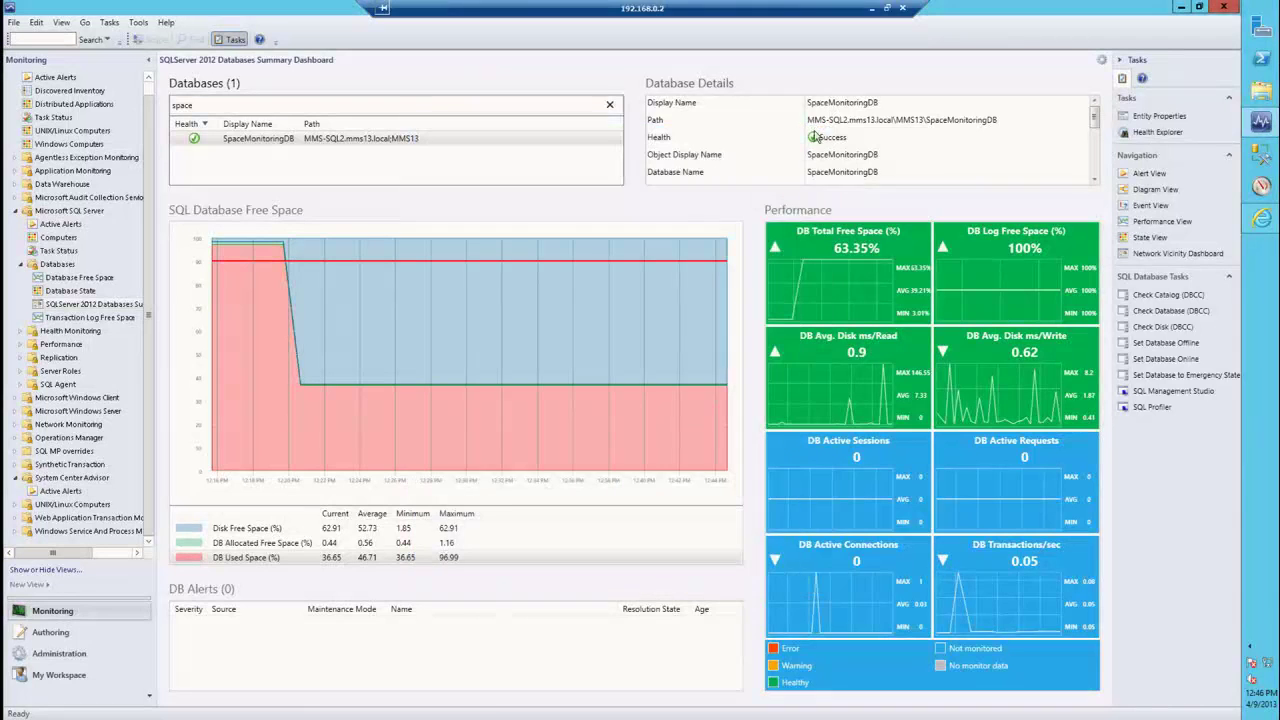
Return to the System Center Advisor active alerts, browse the list, and inspect the consistency check alert created 4/6/2013 4:12:31 PM.
click(61, 492)
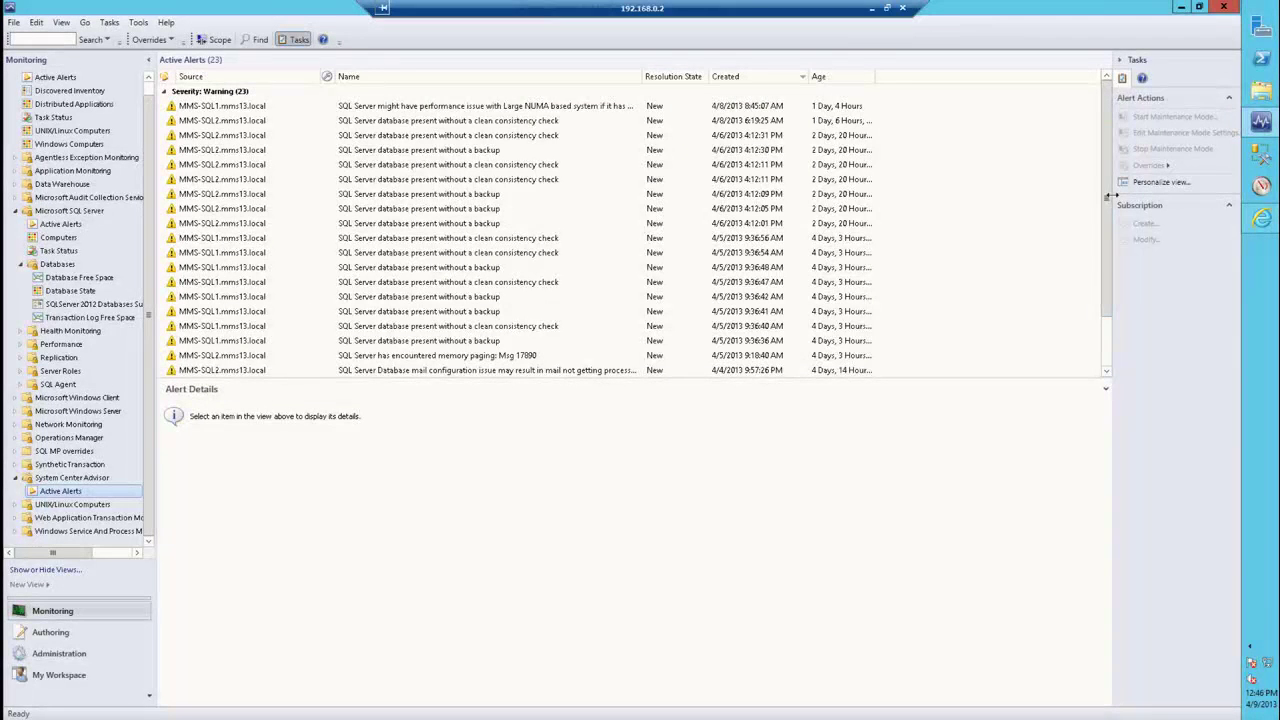
scroll(1110, 205, down, 1)
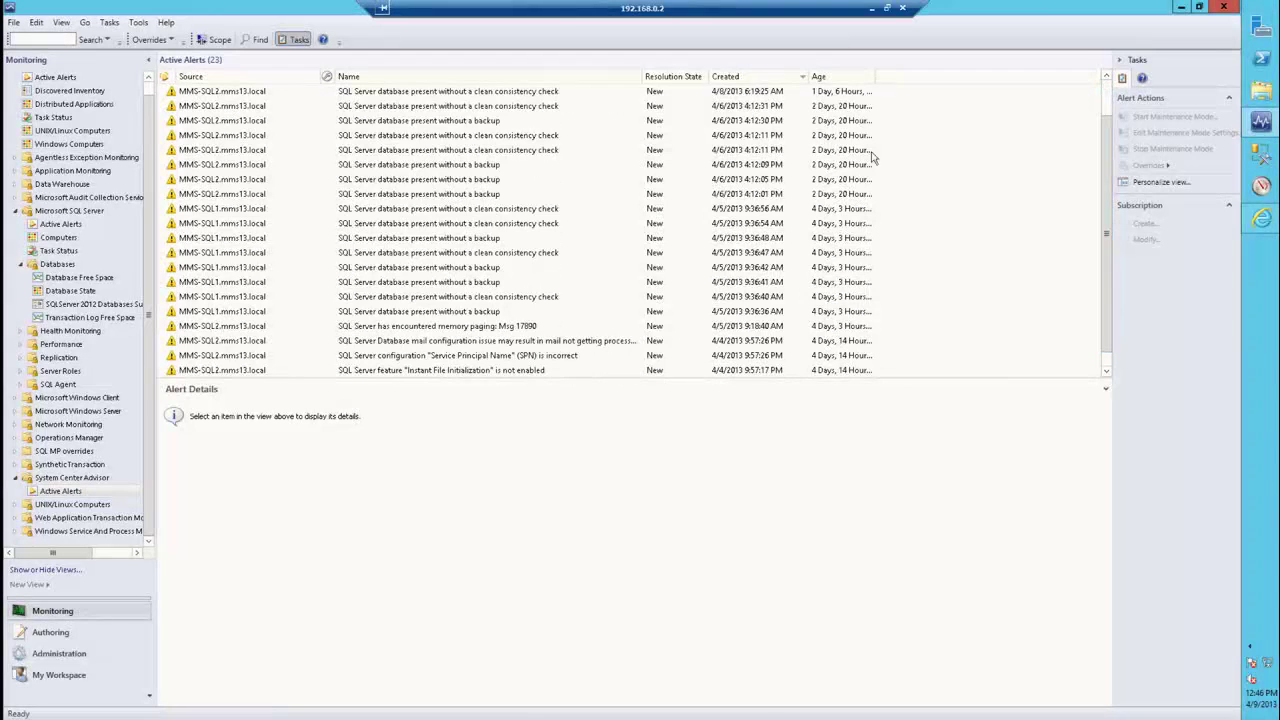
scroll(1106, 221, up, 1)
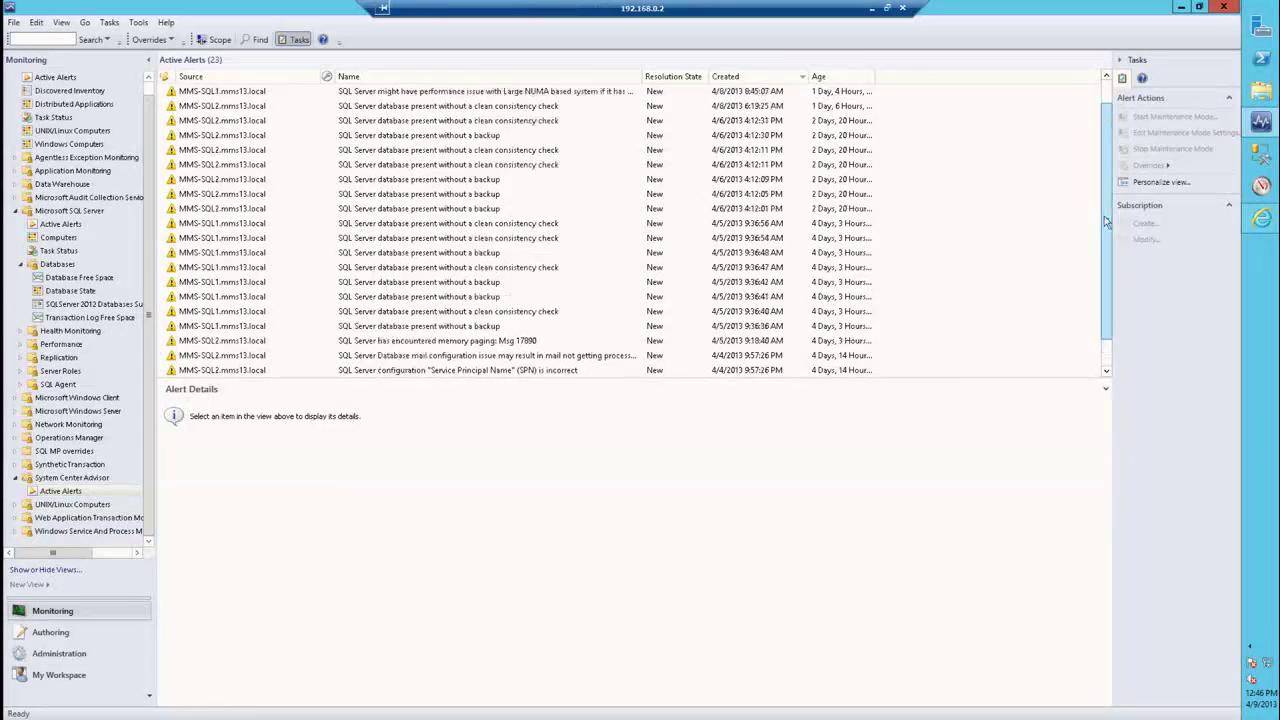
scroll(1106, 221, up, 1)
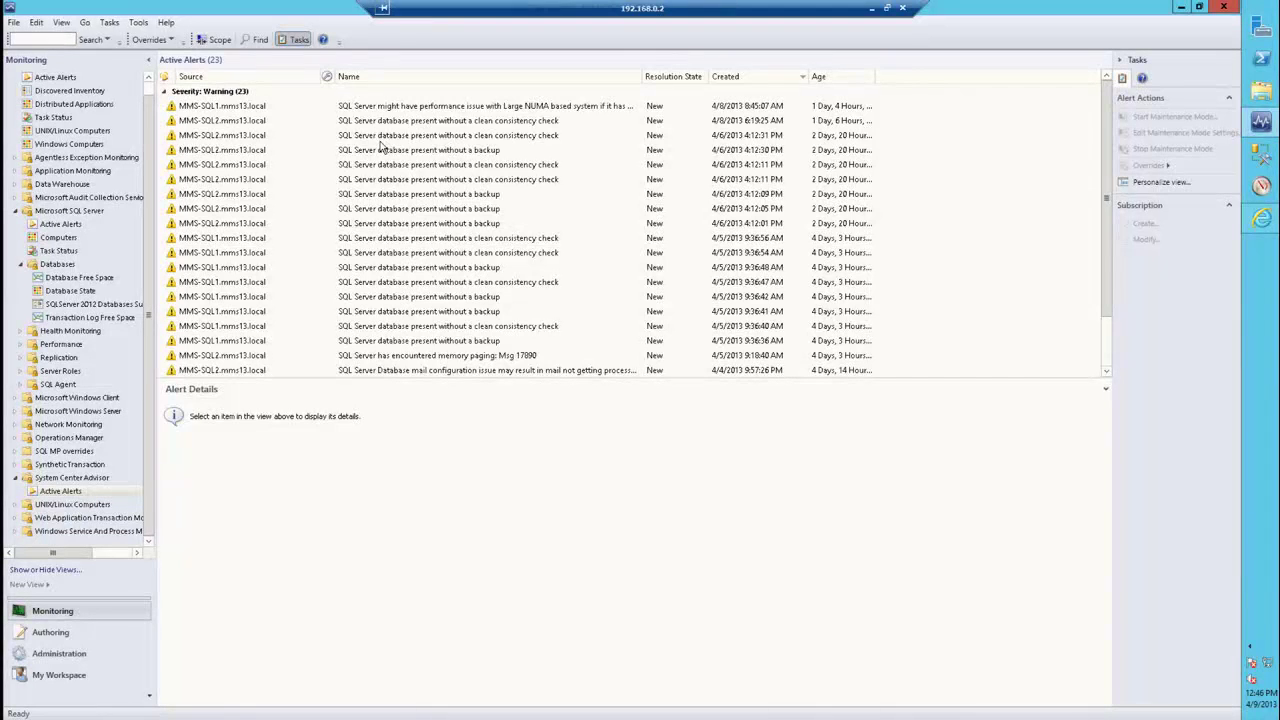
click(412, 140)
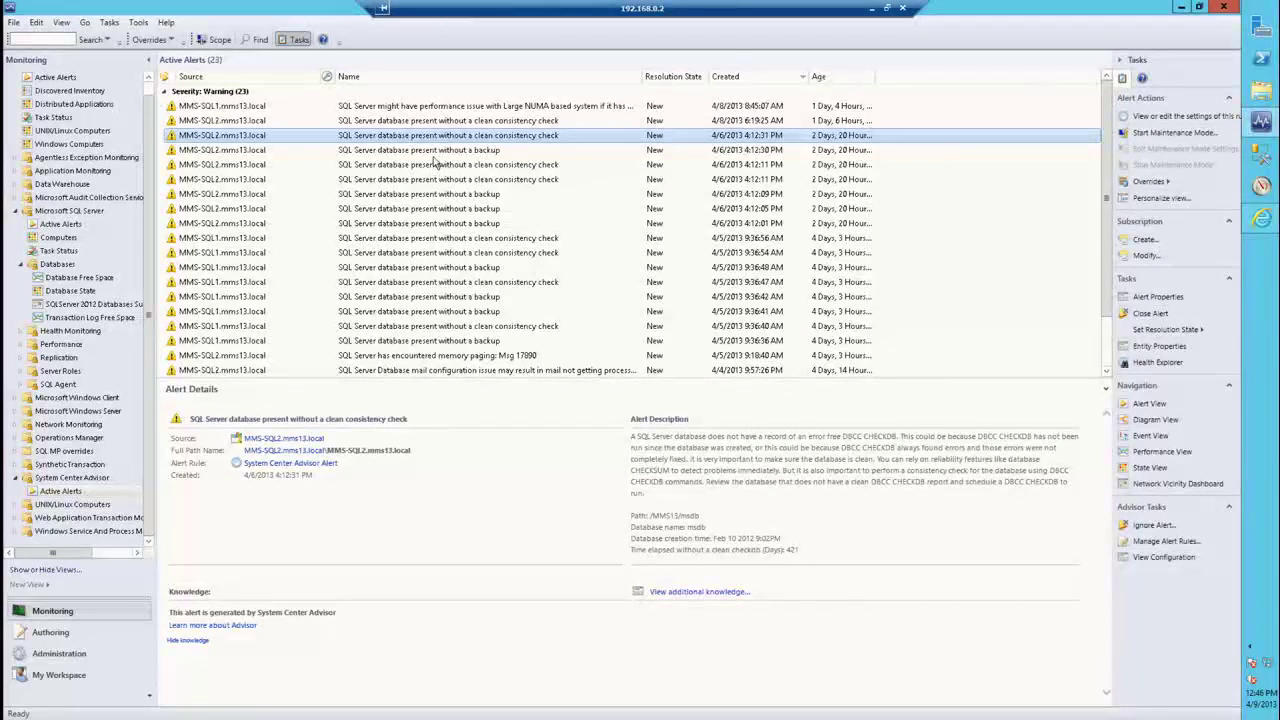
Select the "present without a backup" alert created 4/6/2013 4:12:30 PM, view its Ignore Alert options, and return to the Operations Manager console.
click(437, 150)
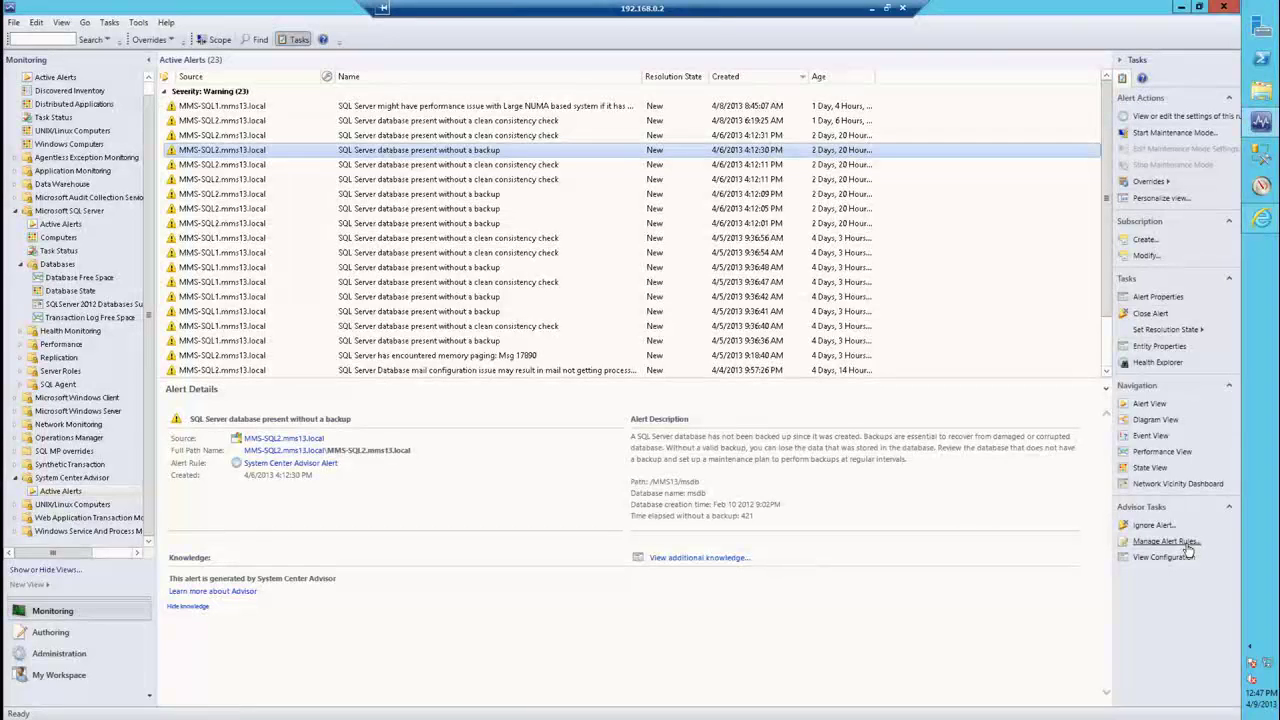
click(1151, 525)
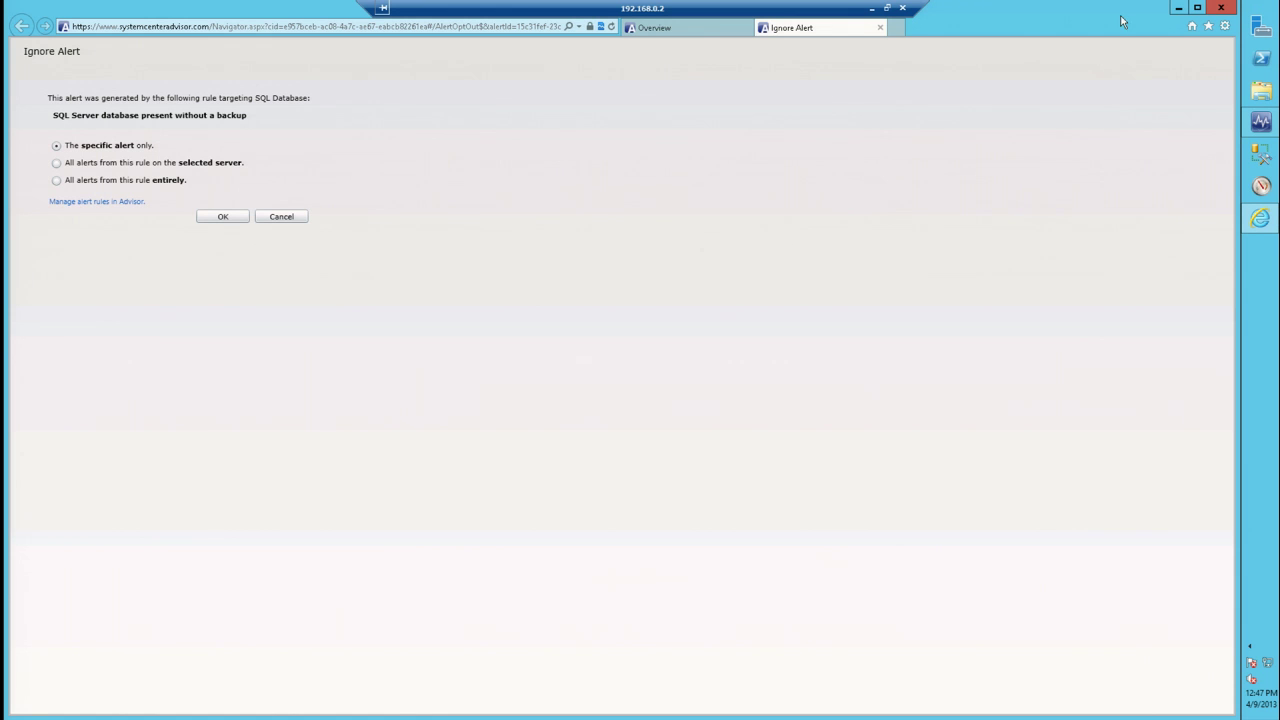
click(1265, 122)
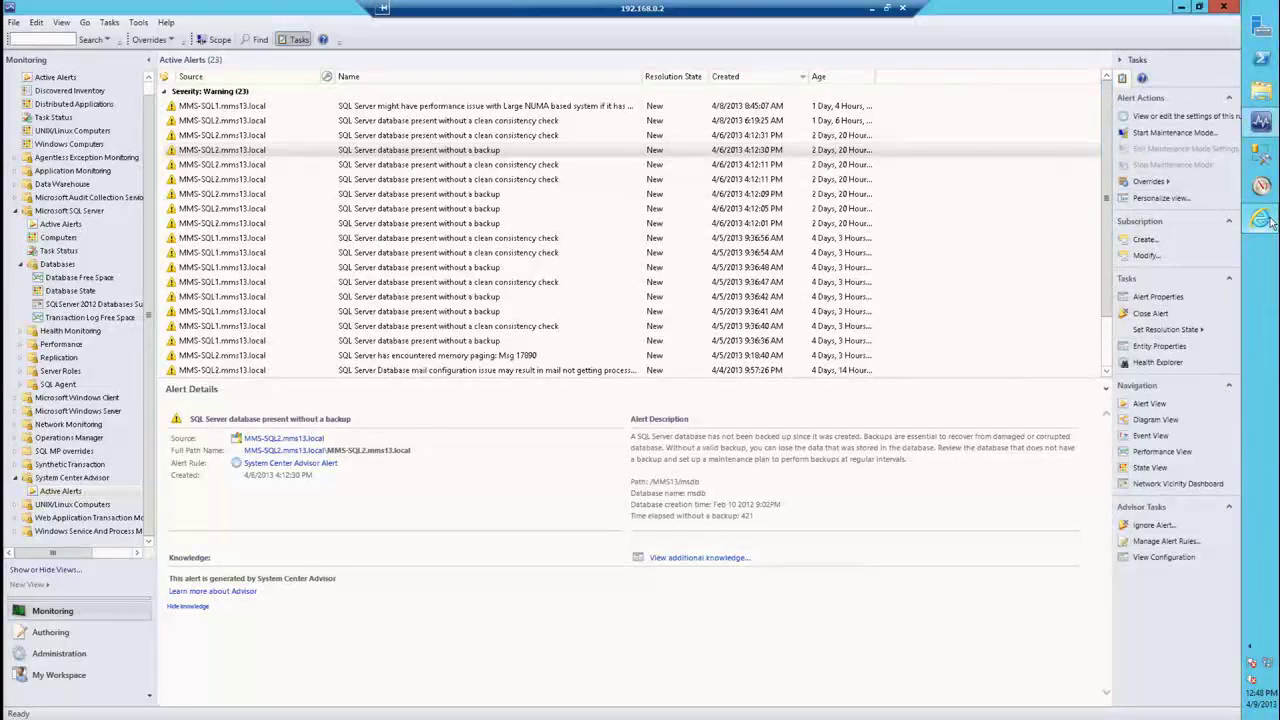
Switch to the System Center Advisor site, show its Alerts list, and read the details of the "Instant File Initialization" alert.
mouse_move(1268, 220)
click(1148, 162)
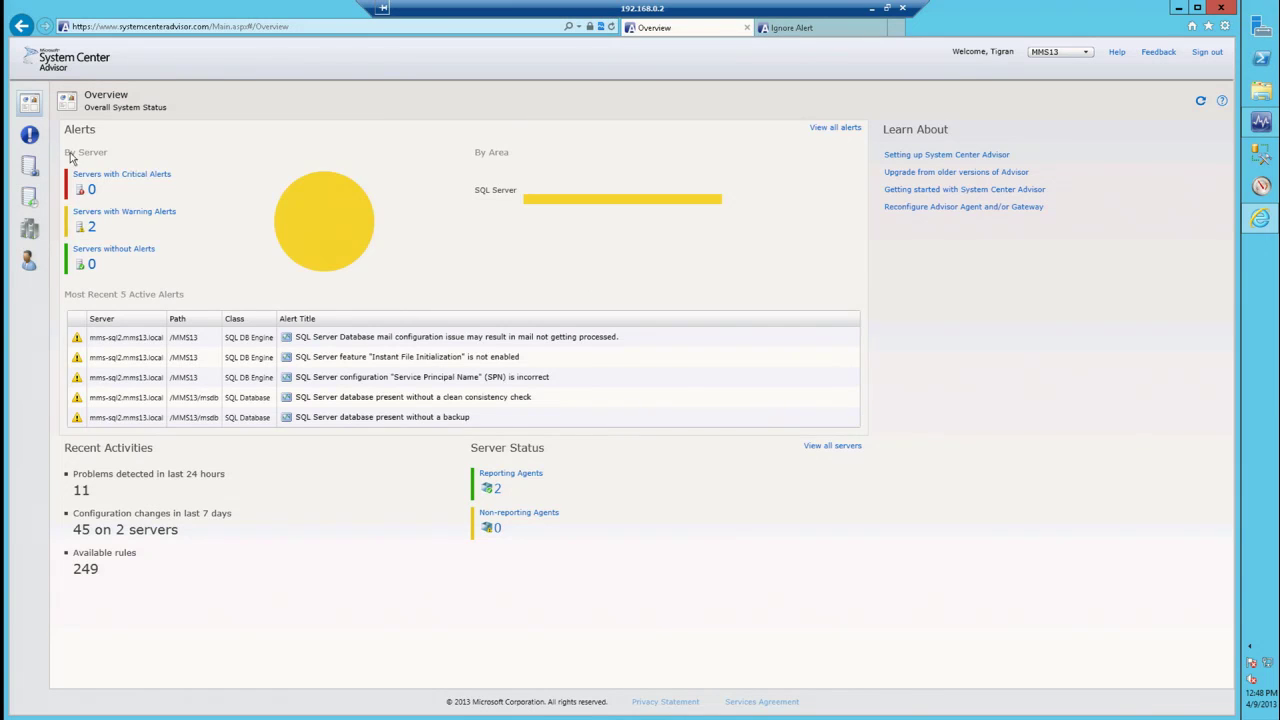
click(30, 136)
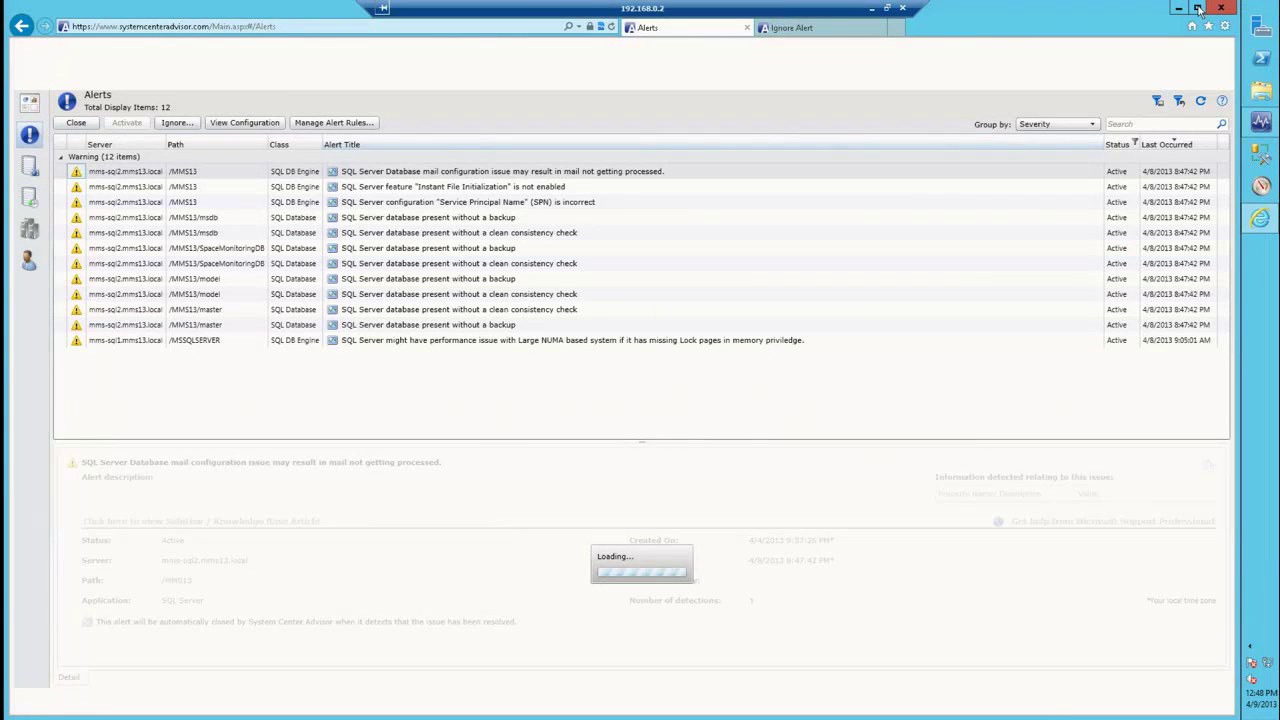
click(1199, 10)
click(1199, 10)
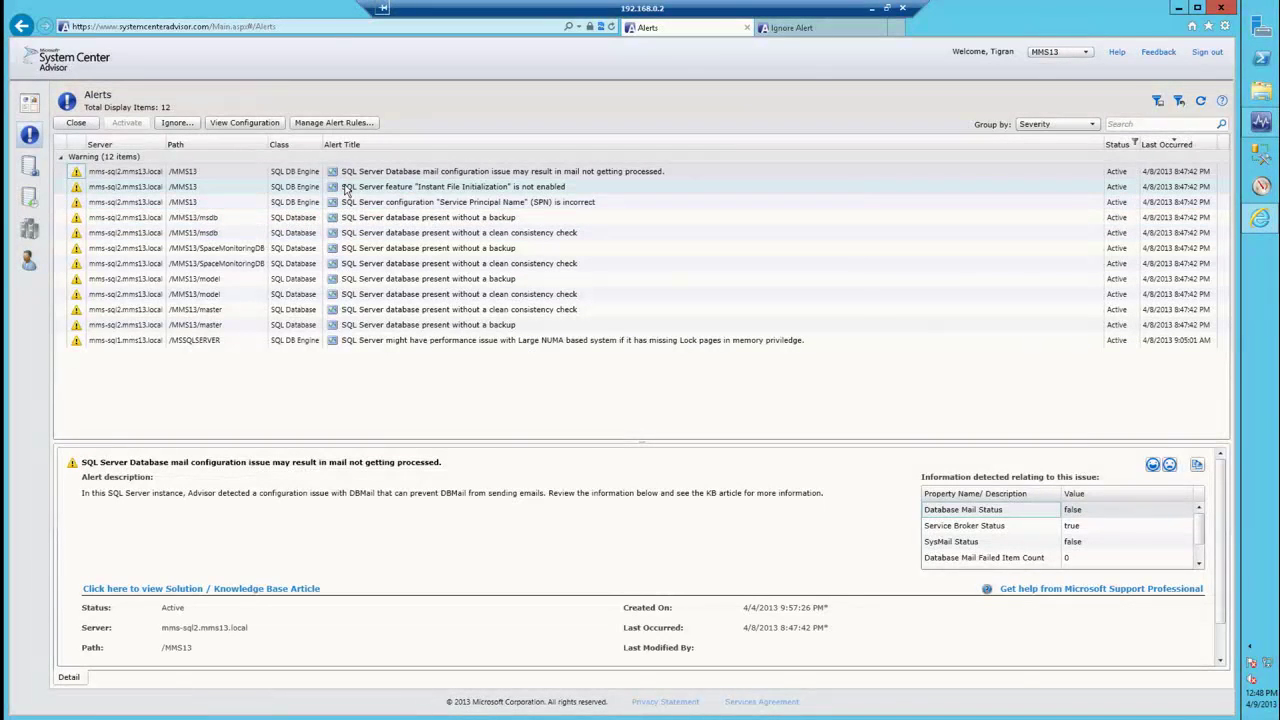
click(150, 188)
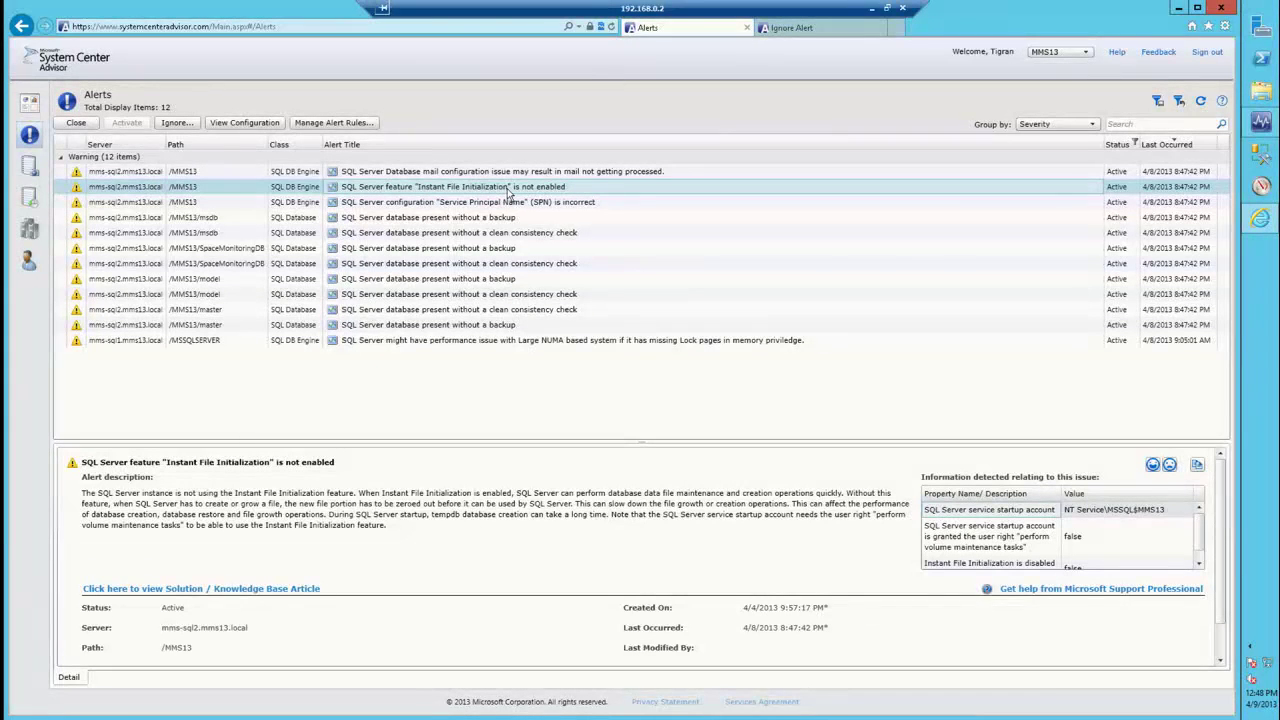
drag(1226, 505, 1226, 536)
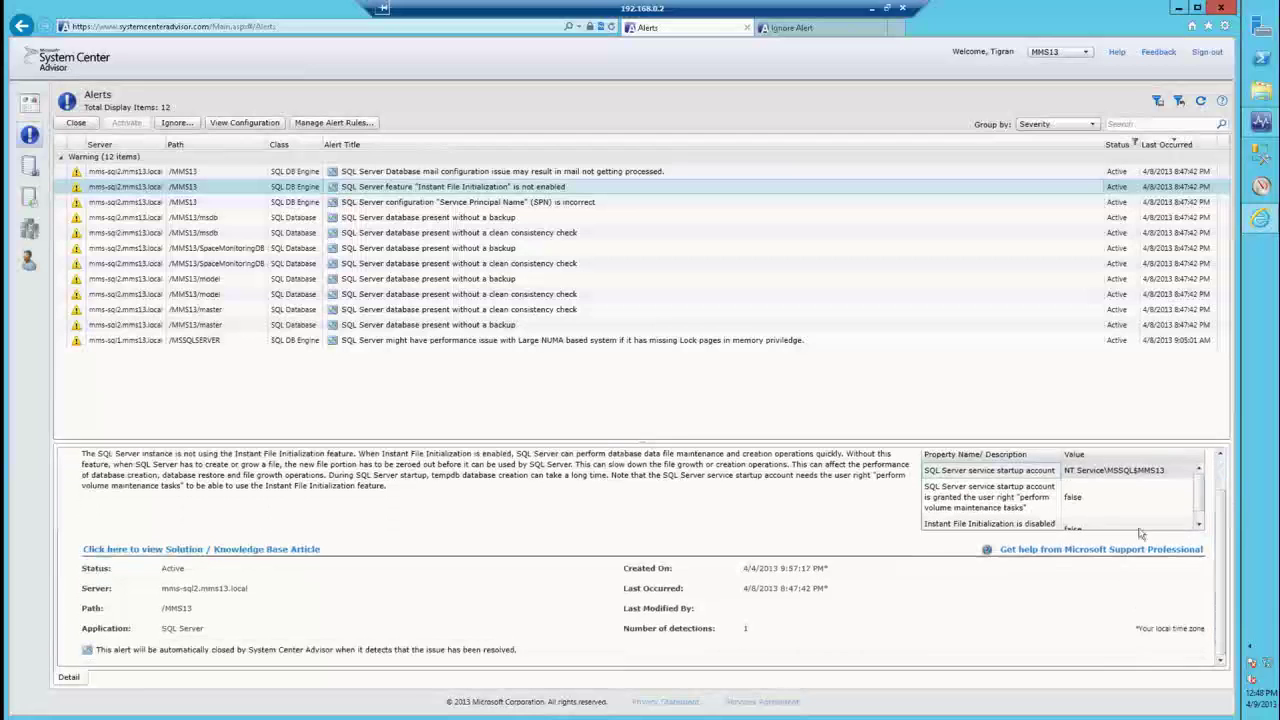
Open the solution article for the "Instant File Initialization" alert, read through its Resolution and More Information sections, and return to the Alerts list.
click(175, 549)
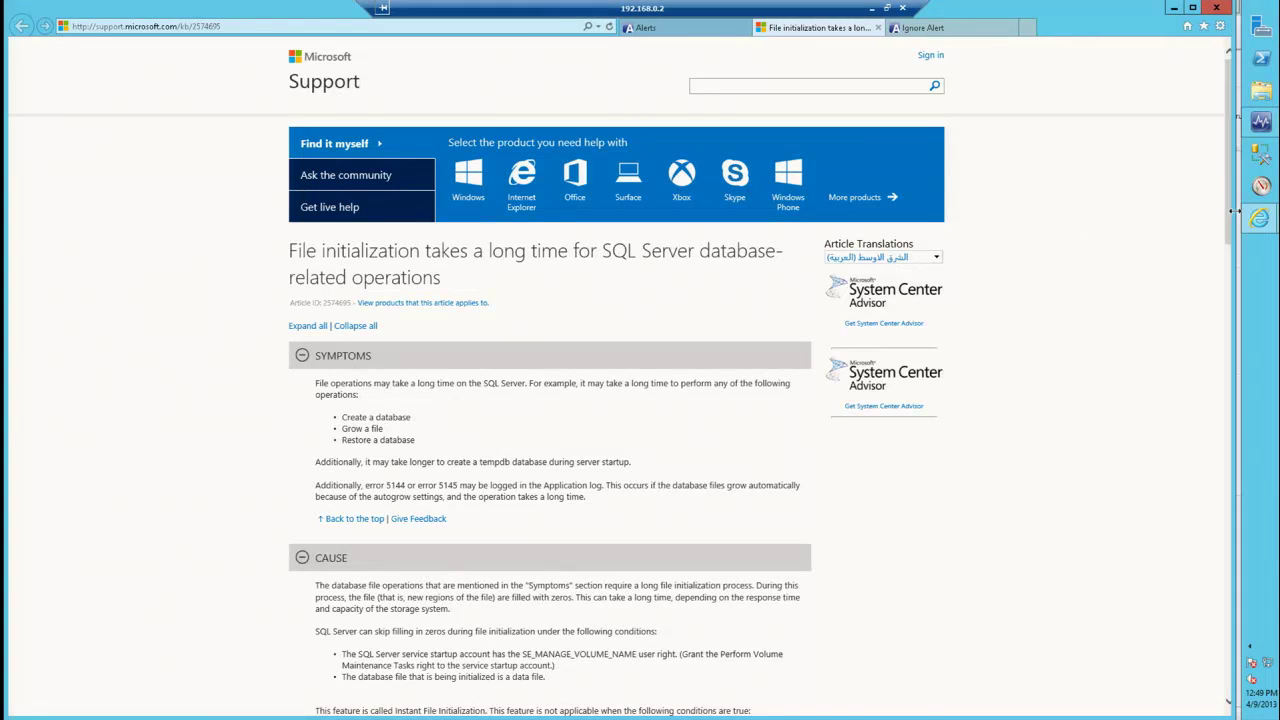
drag(1228, 205, 1234, 391)
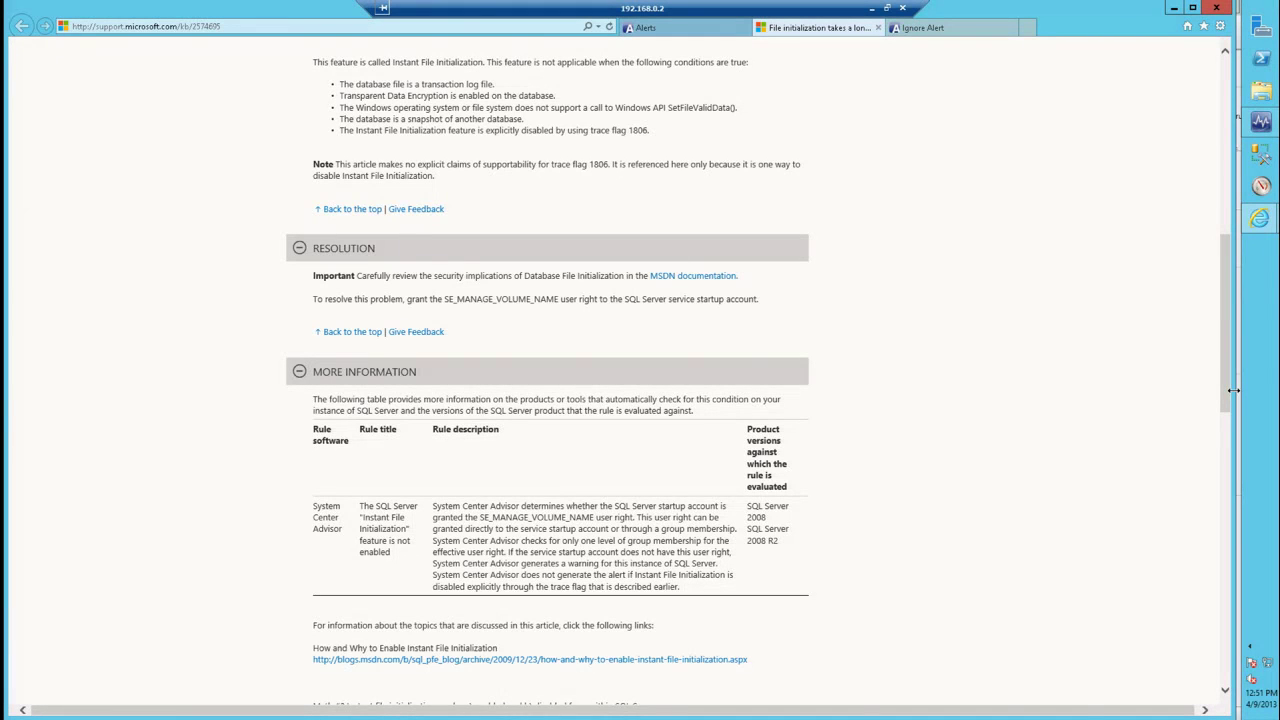
click(688, 30)
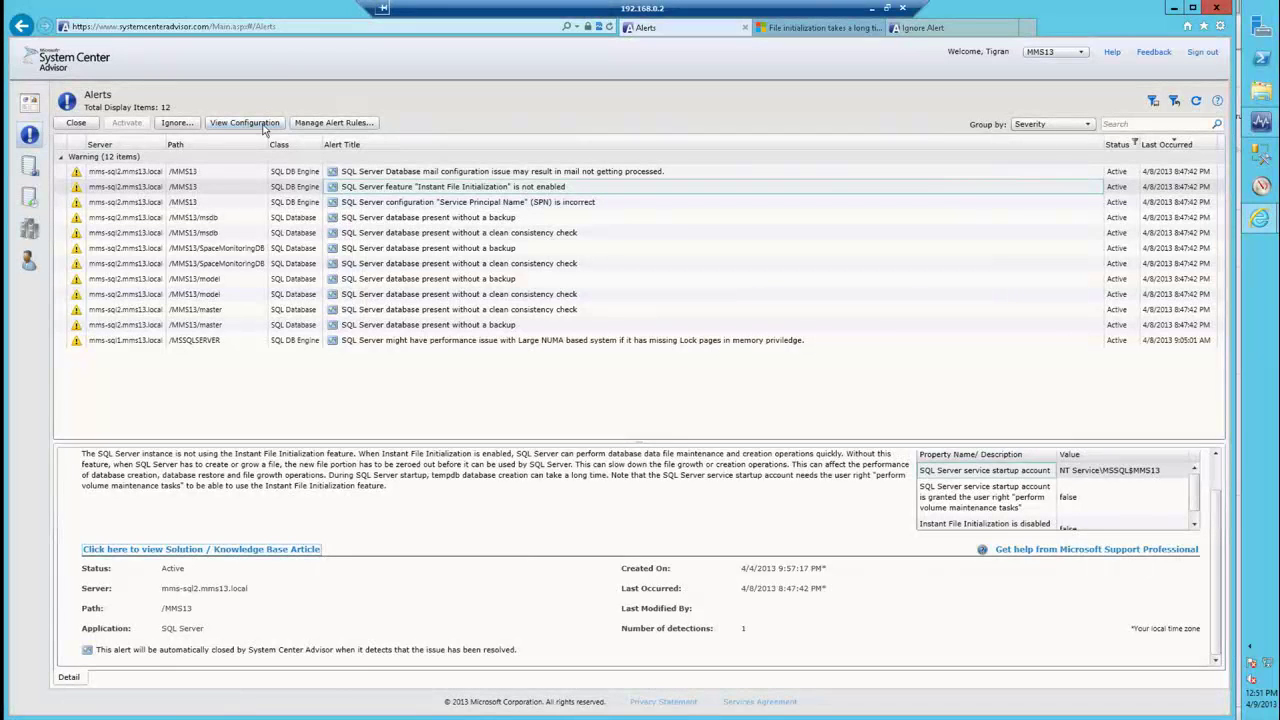
Open the alert rule management and filter the available alert rules by "SQL".
click(326, 124)
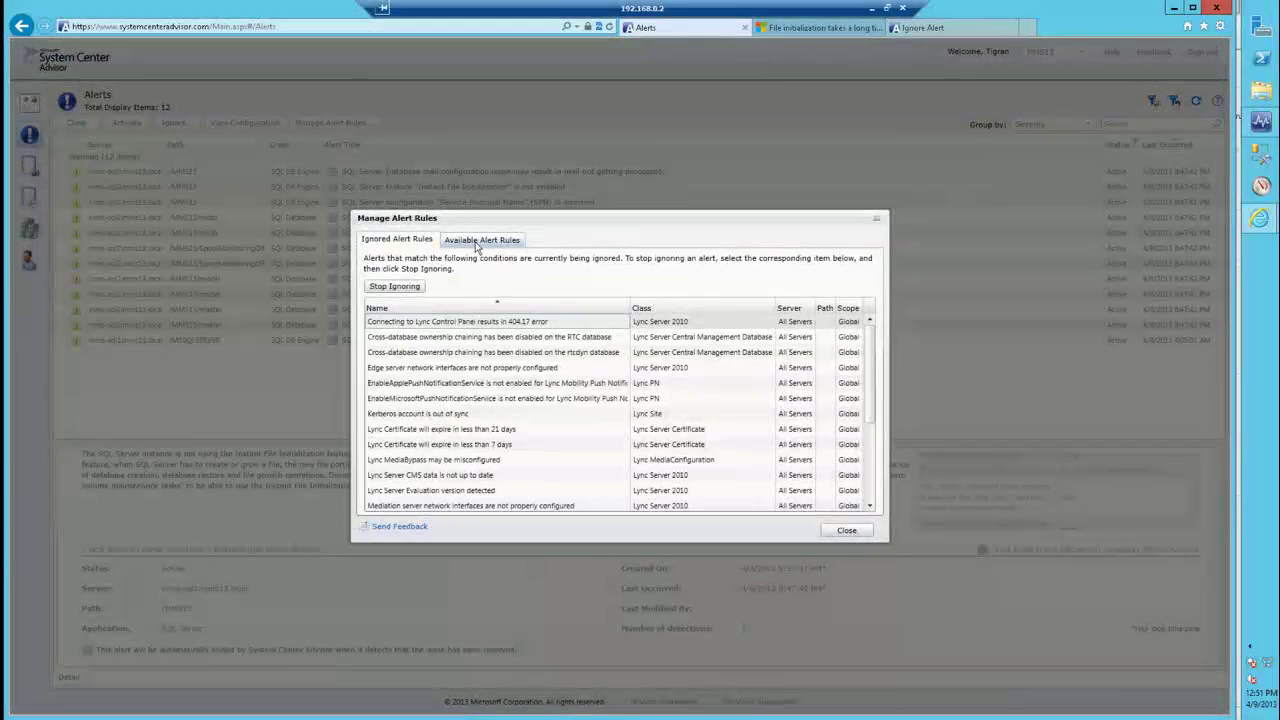
click(477, 244)
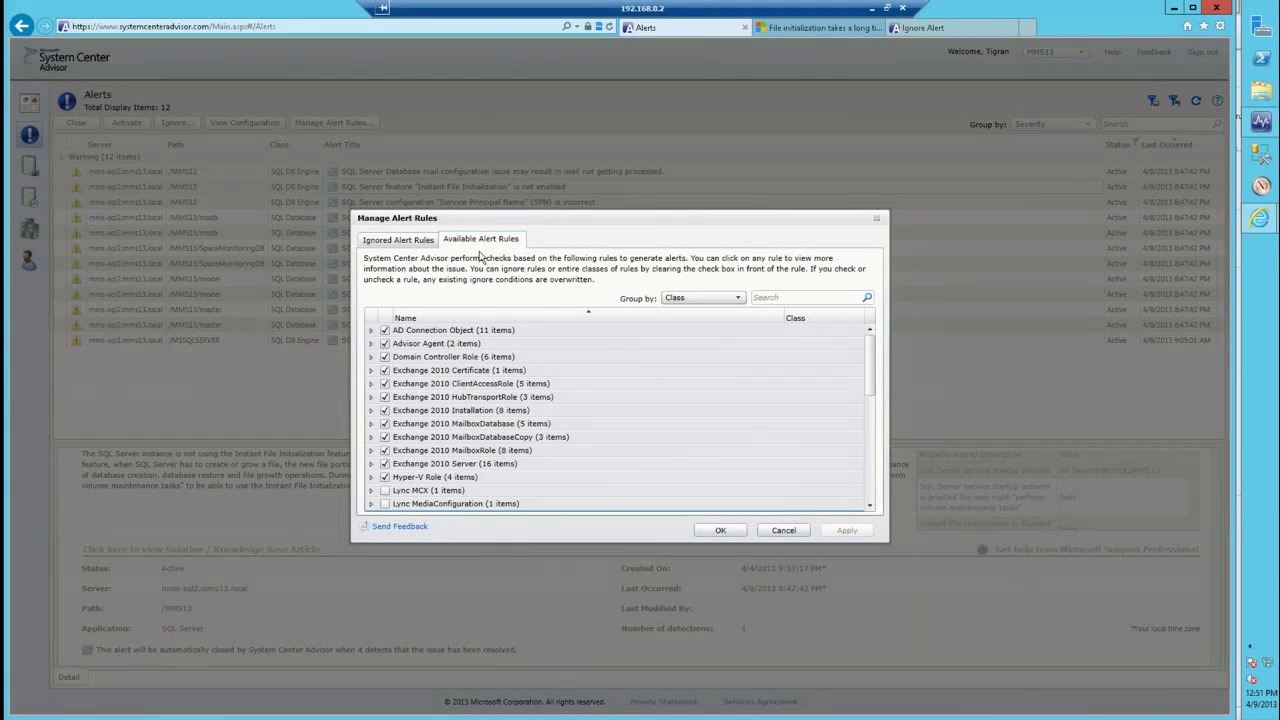
click(792, 300)
text(SQL)
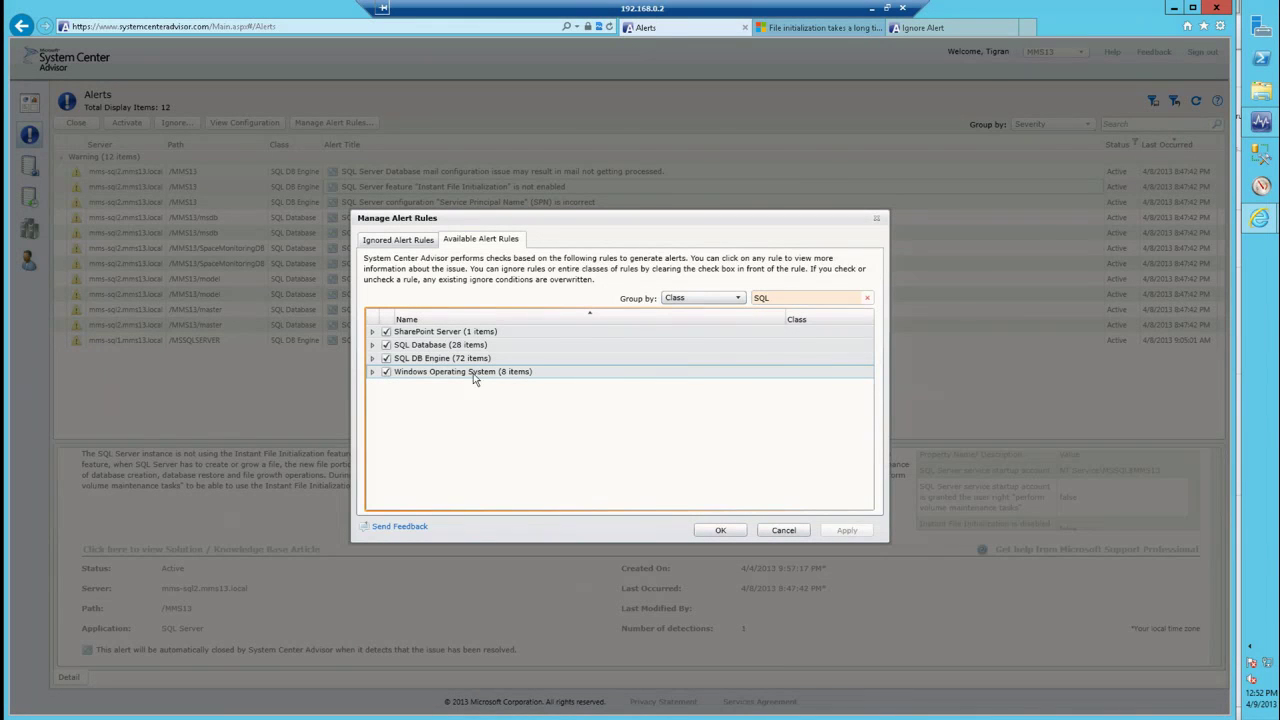
Browse the SQL DB Engine rules, clear the missing update KB2491214 rule without applying it, and show the ignored alert rules.
click(372, 358)
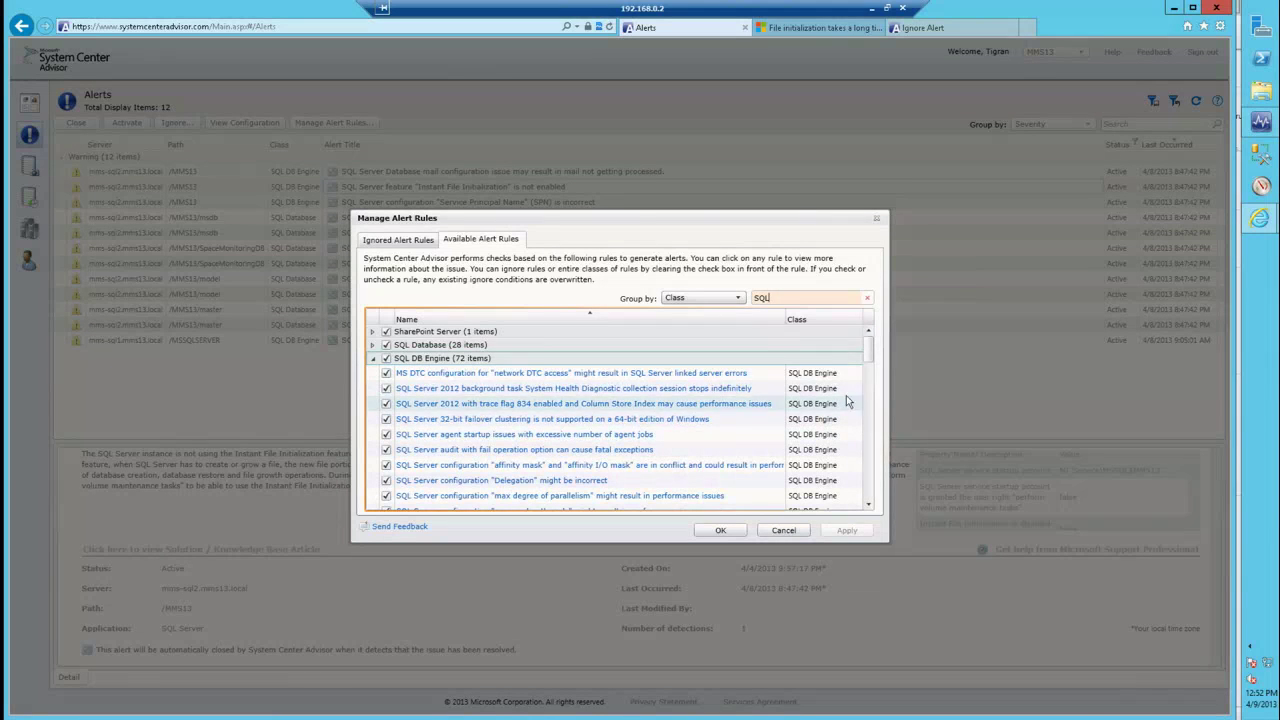
drag(866, 349, 763, 458)
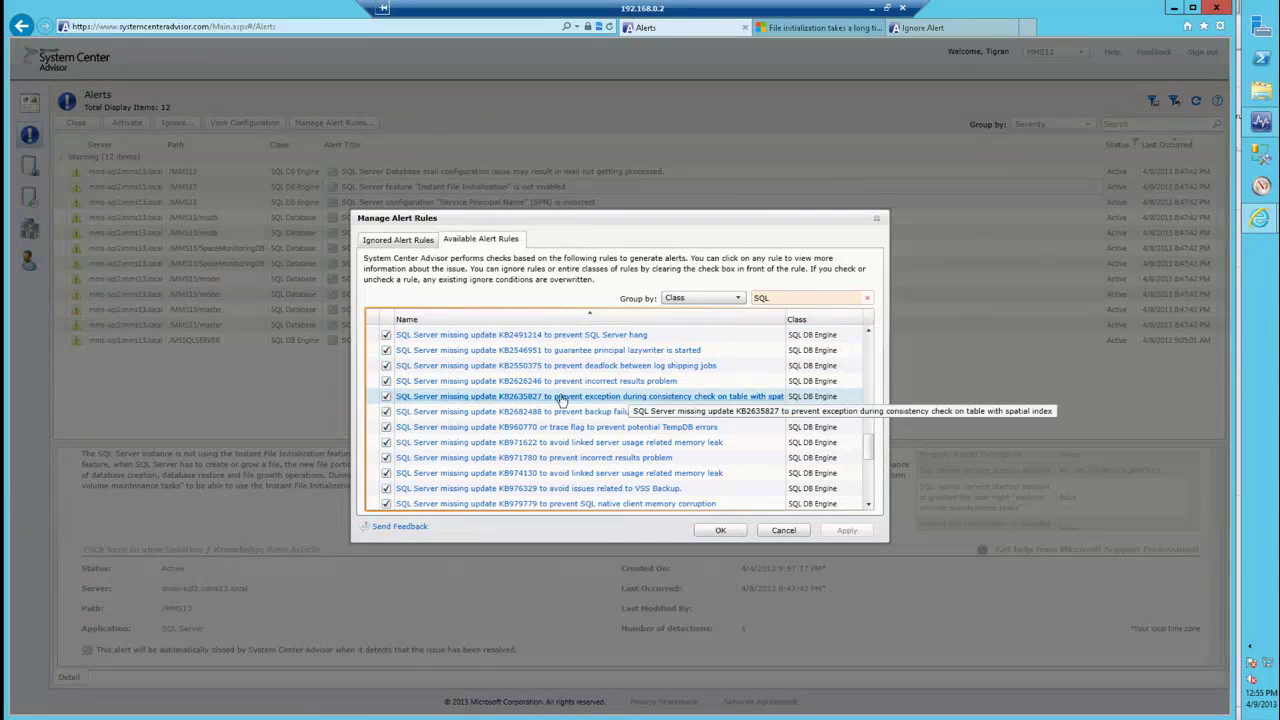
click(386, 335)
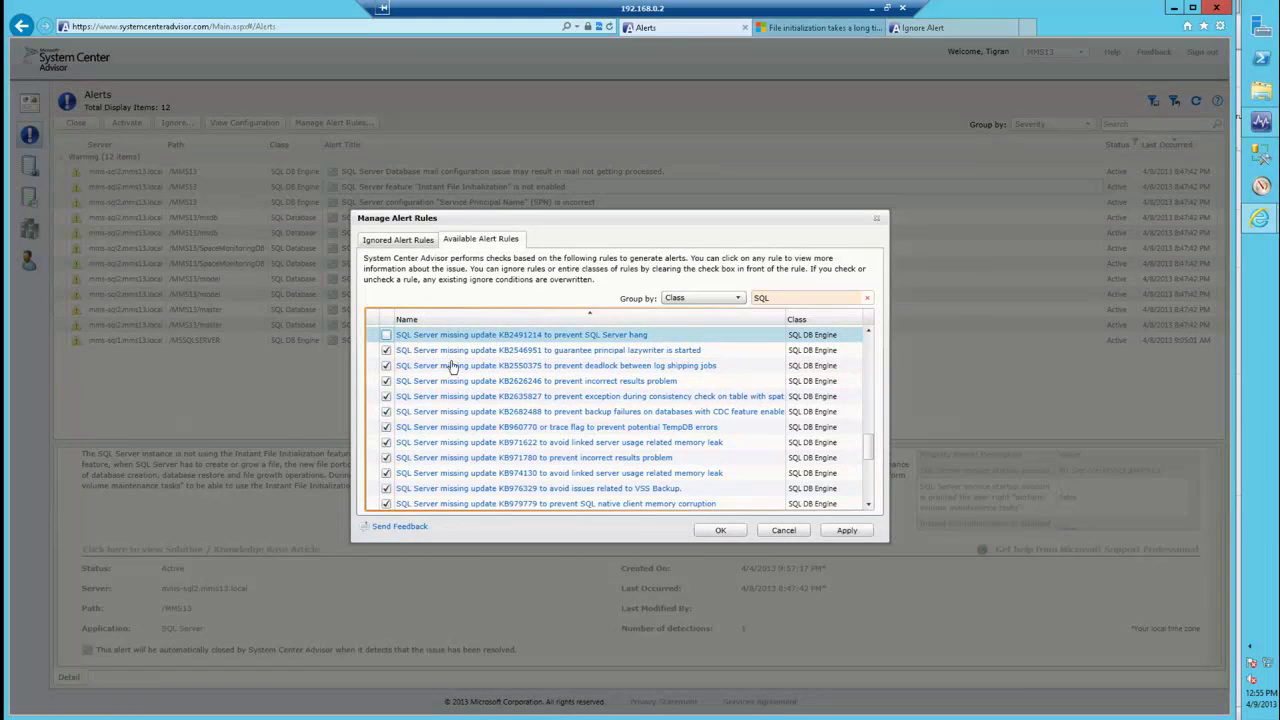
click(390, 241)
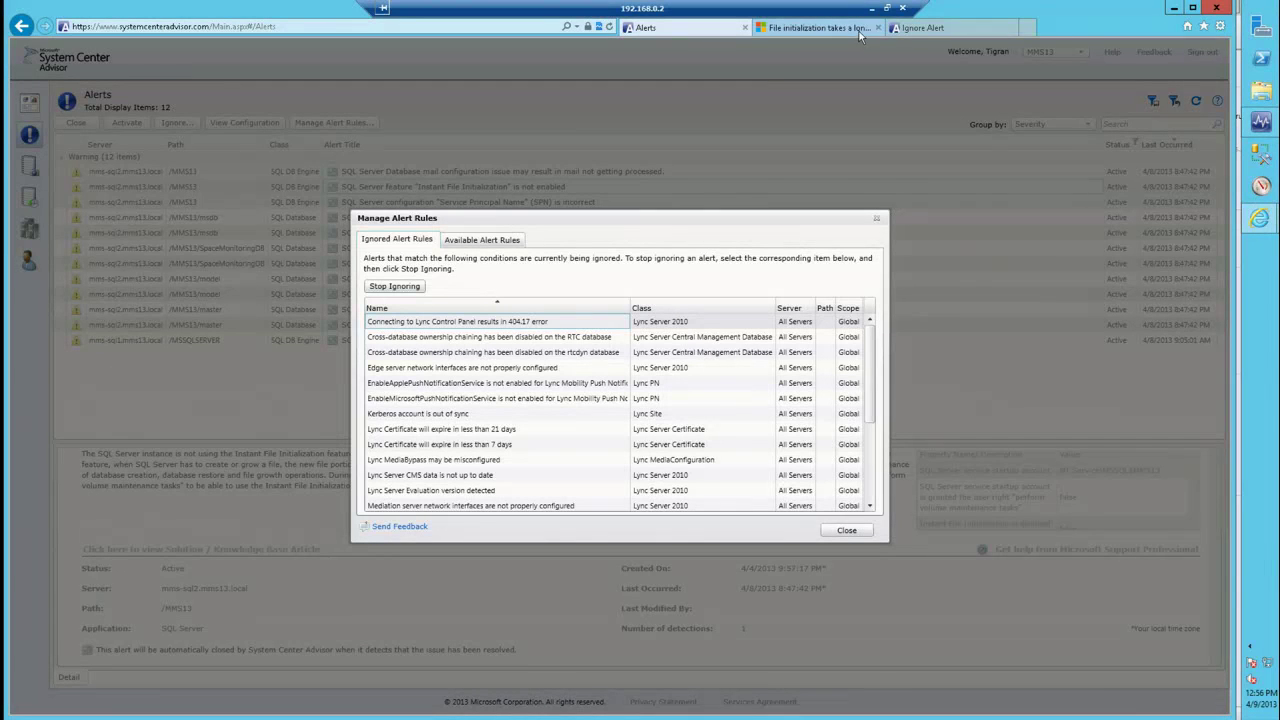
Switch to the Operations Manager console, revisit the SQLServer 2012 databases dashboard, and inspect the Advisor backup alert created 4/6/2013 4:12:09 PM.
click(1174, 8)
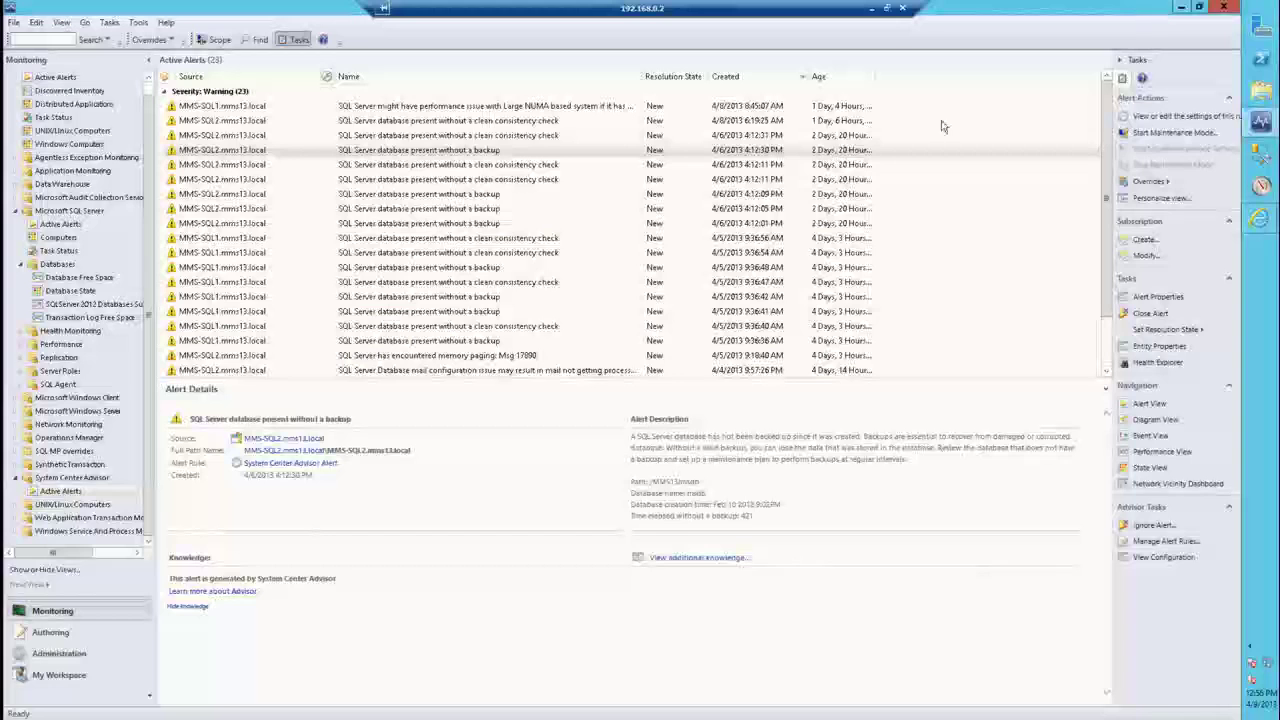
click(88, 305)
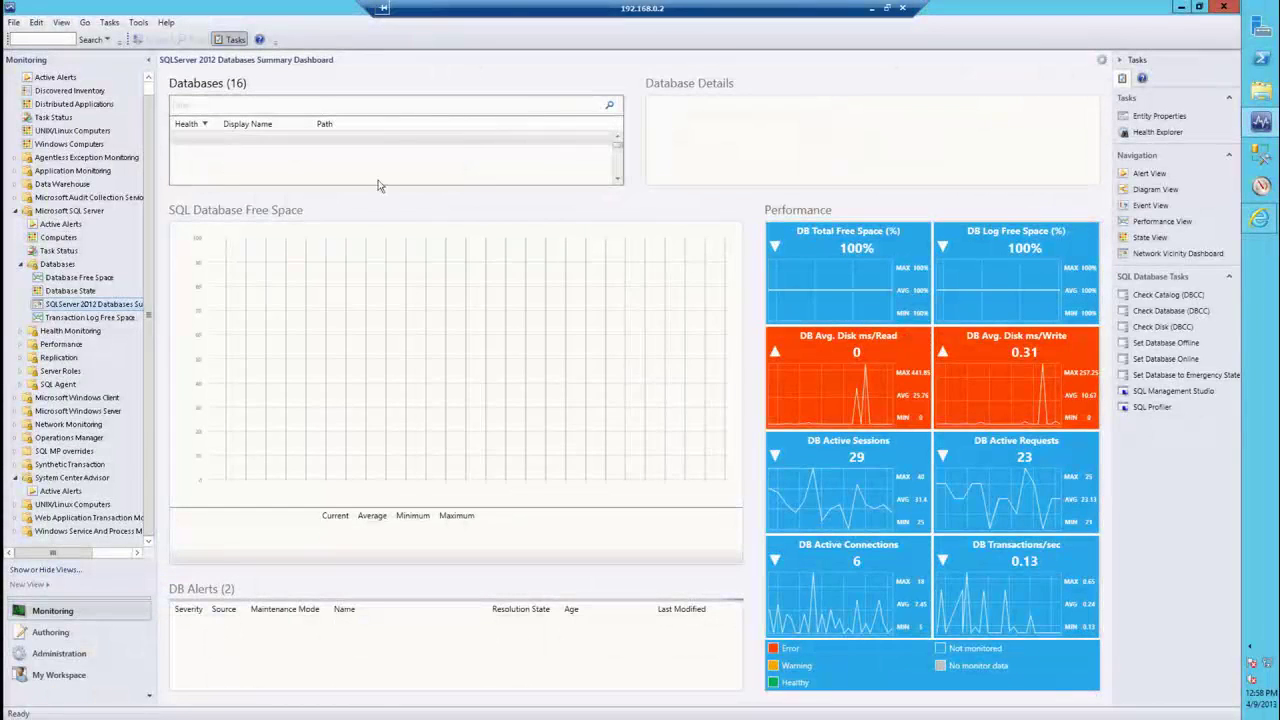
click(60, 492)
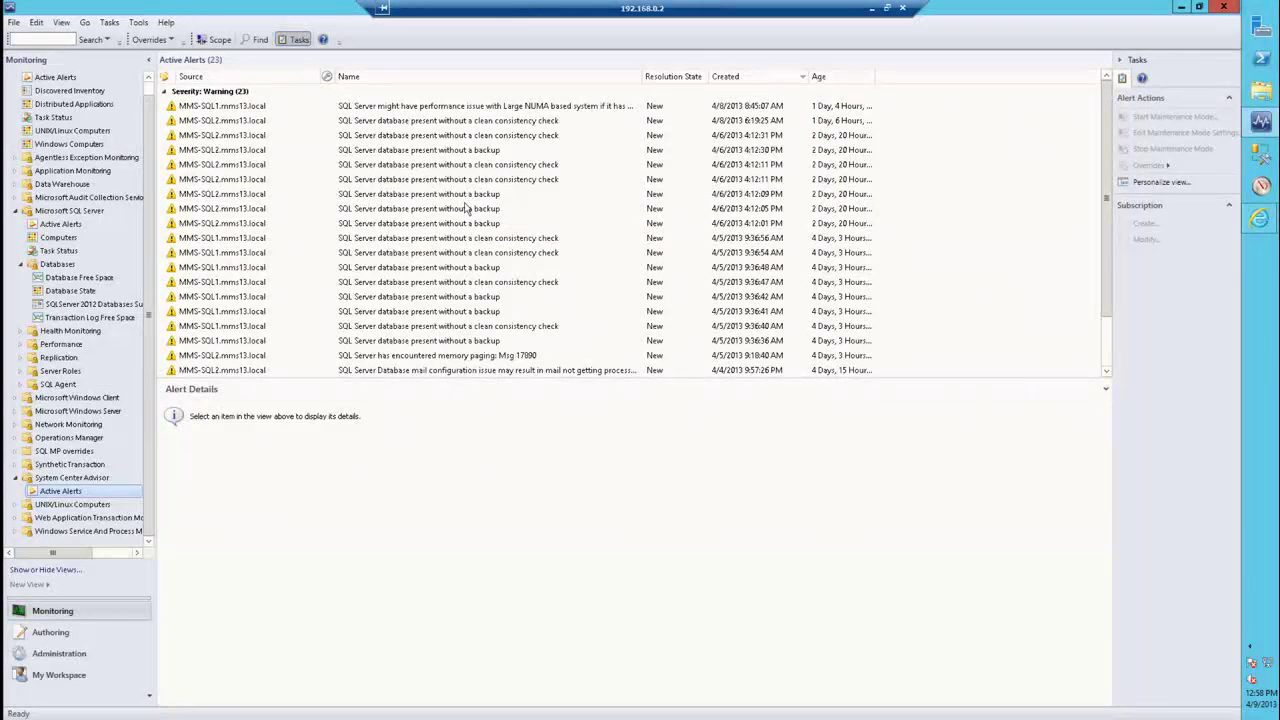
click(263, 195)
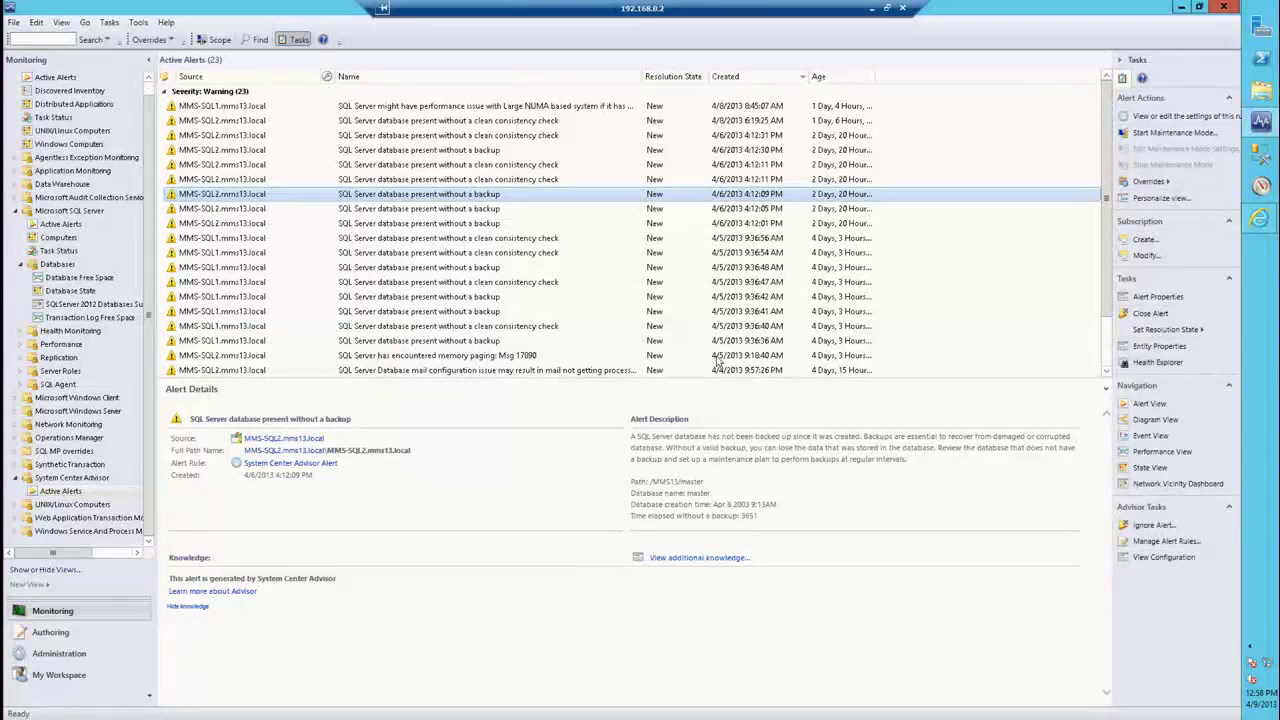
Select the Large NUMA performance alert, open its server's current configuration snapshot, and expand the /MSSQLSERVER properties.
click(240, 107)
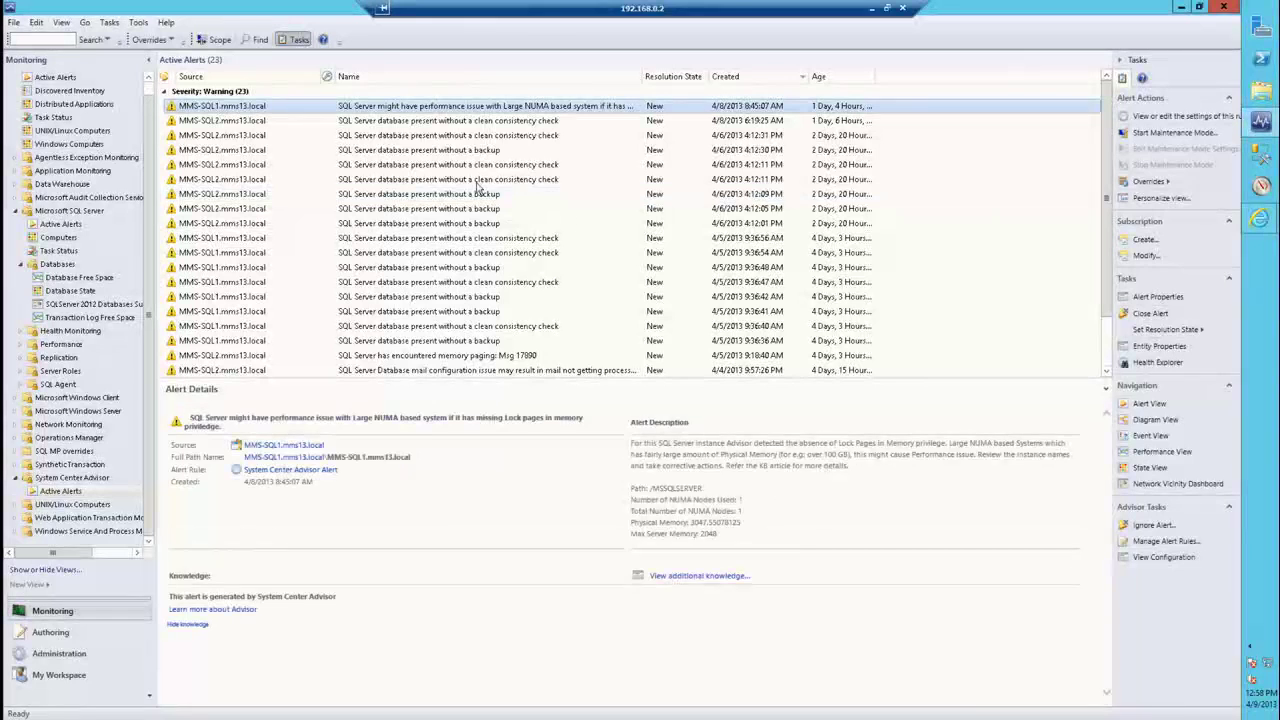
click(1166, 541)
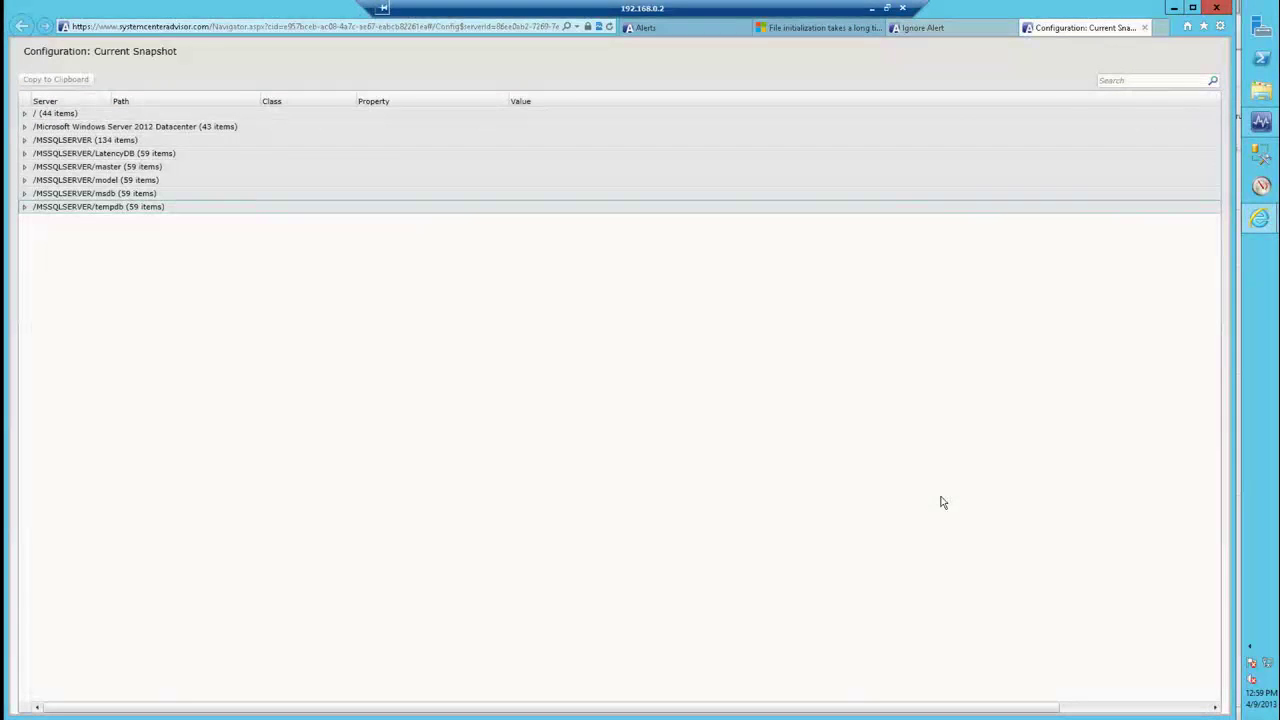
click(34, 128)
click(25, 141)
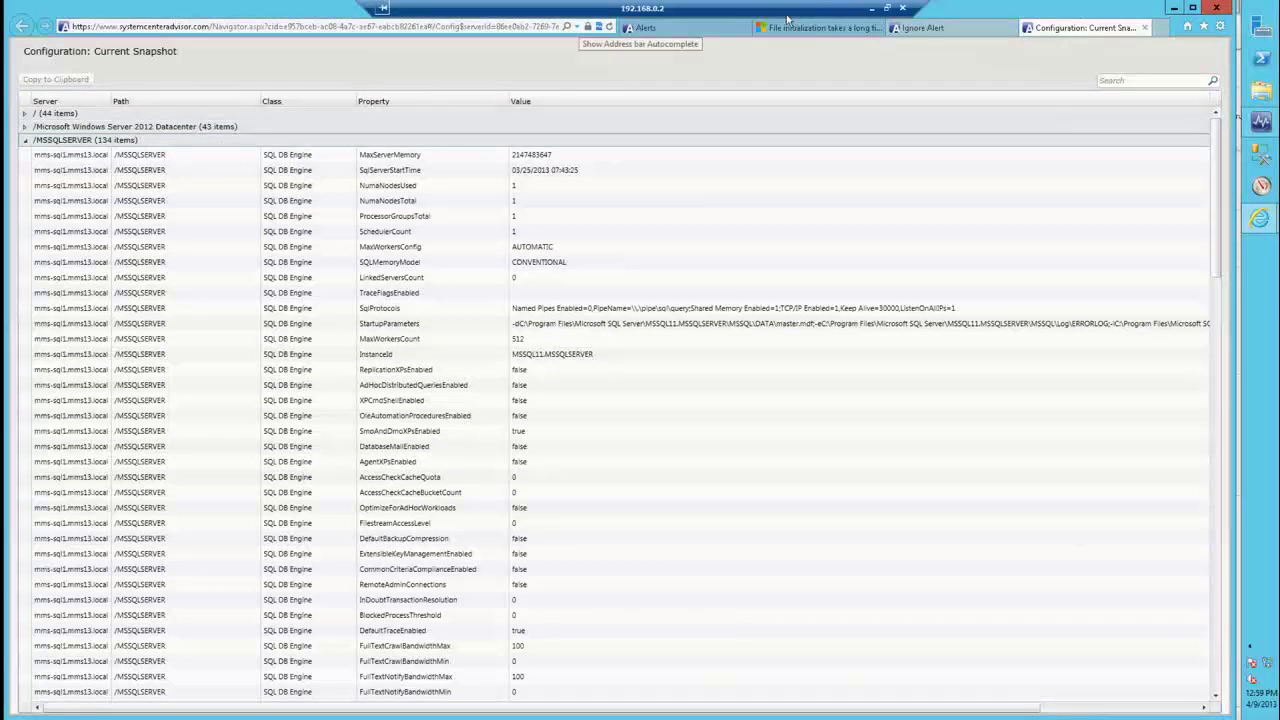
Return to the Advisor Alerts page, dismiss the alert rule management, and show the configuration change history.
click(676, 27)
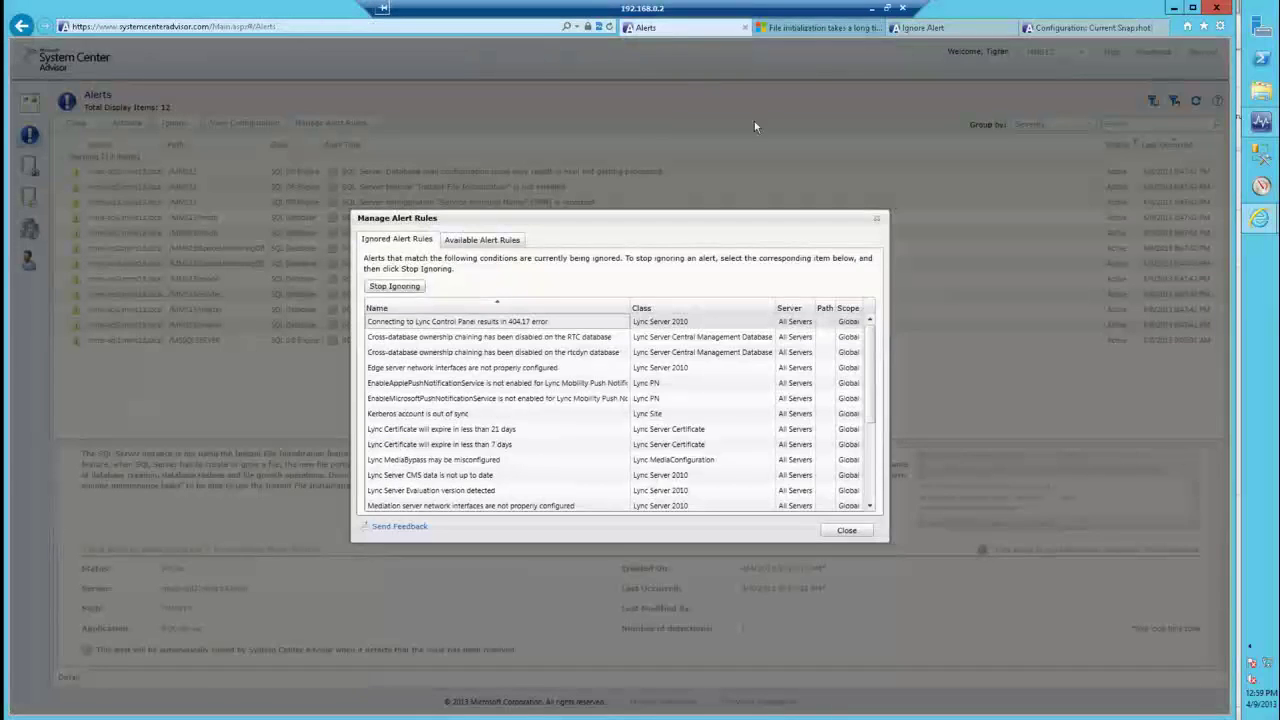
click(877, 218)
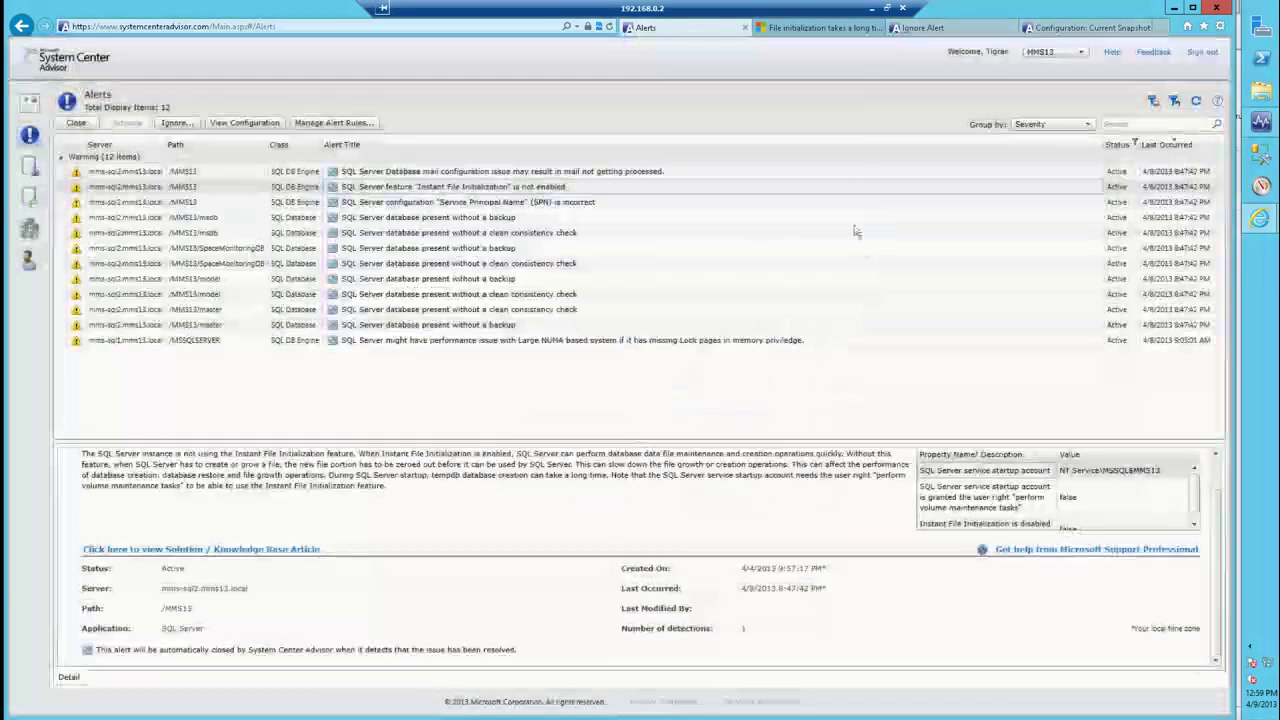
click(30, 203)
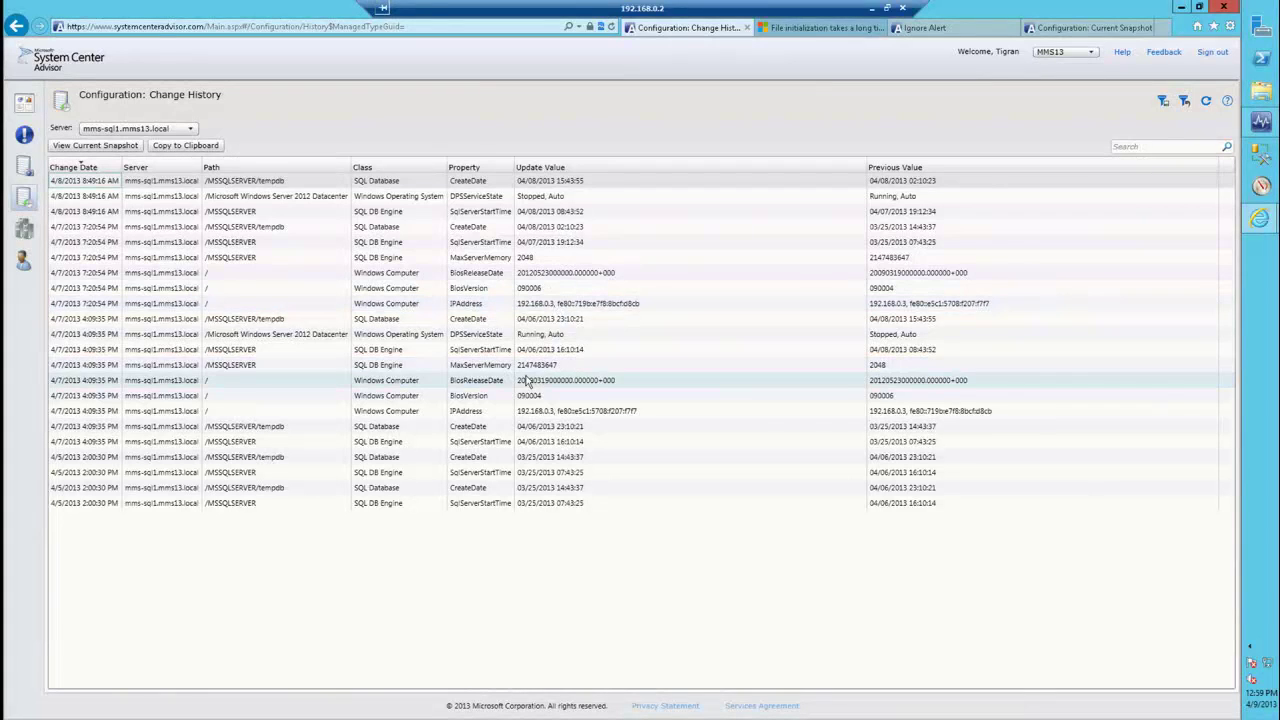
Filter the change history by "maxse" and examine the MaxServerMemory change dated 4/7/2013 7:20:54 PM up close.
click(1138, 145)
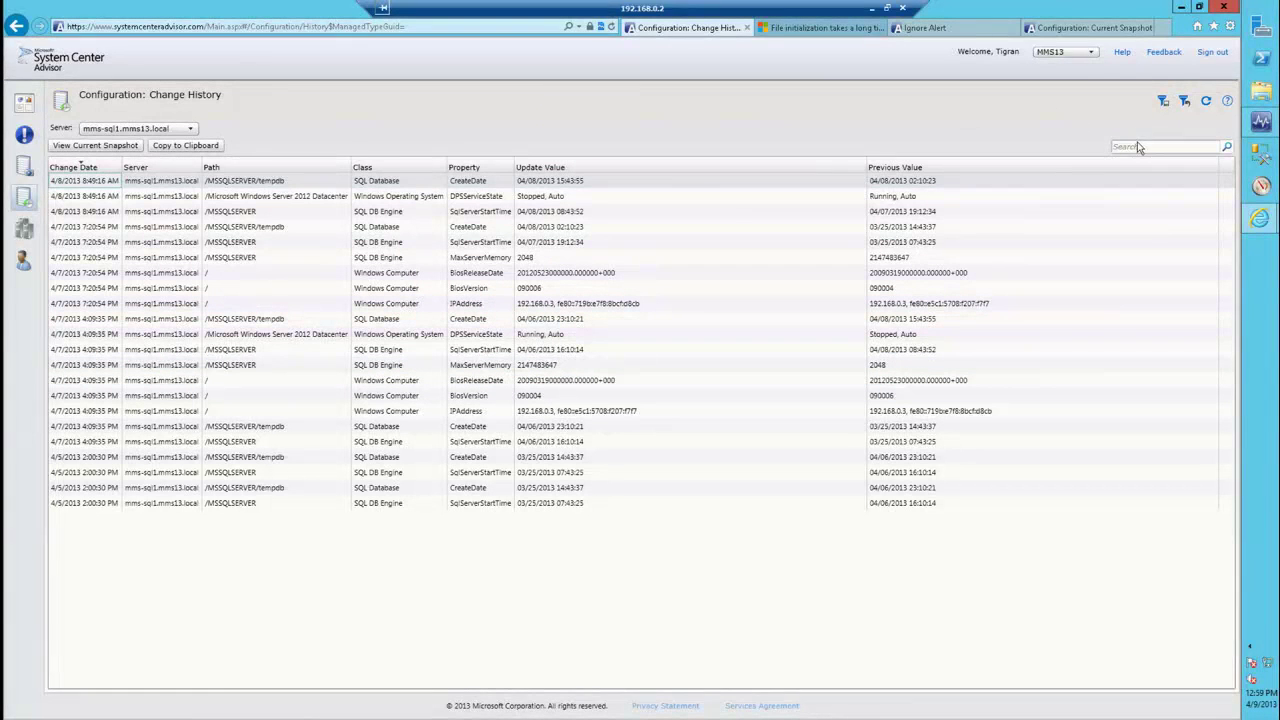
text(maxse)
key(Return)
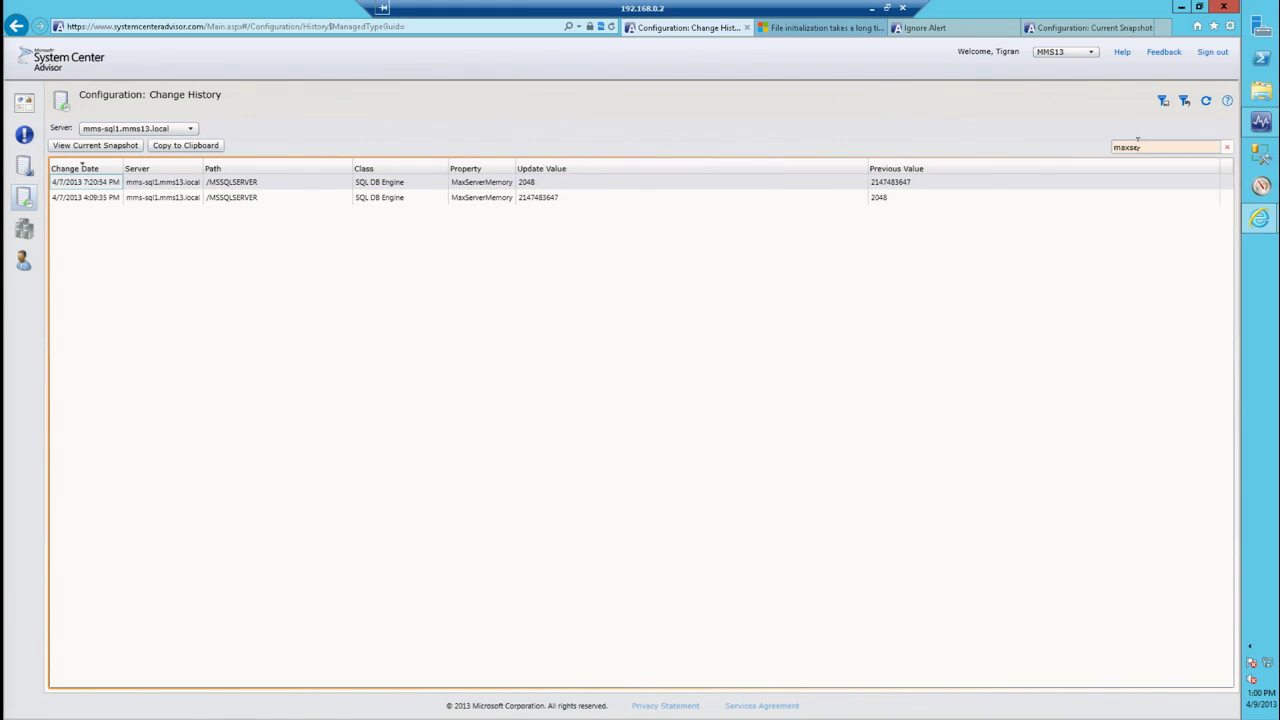
click(491, 186)
key(ctrl+1)
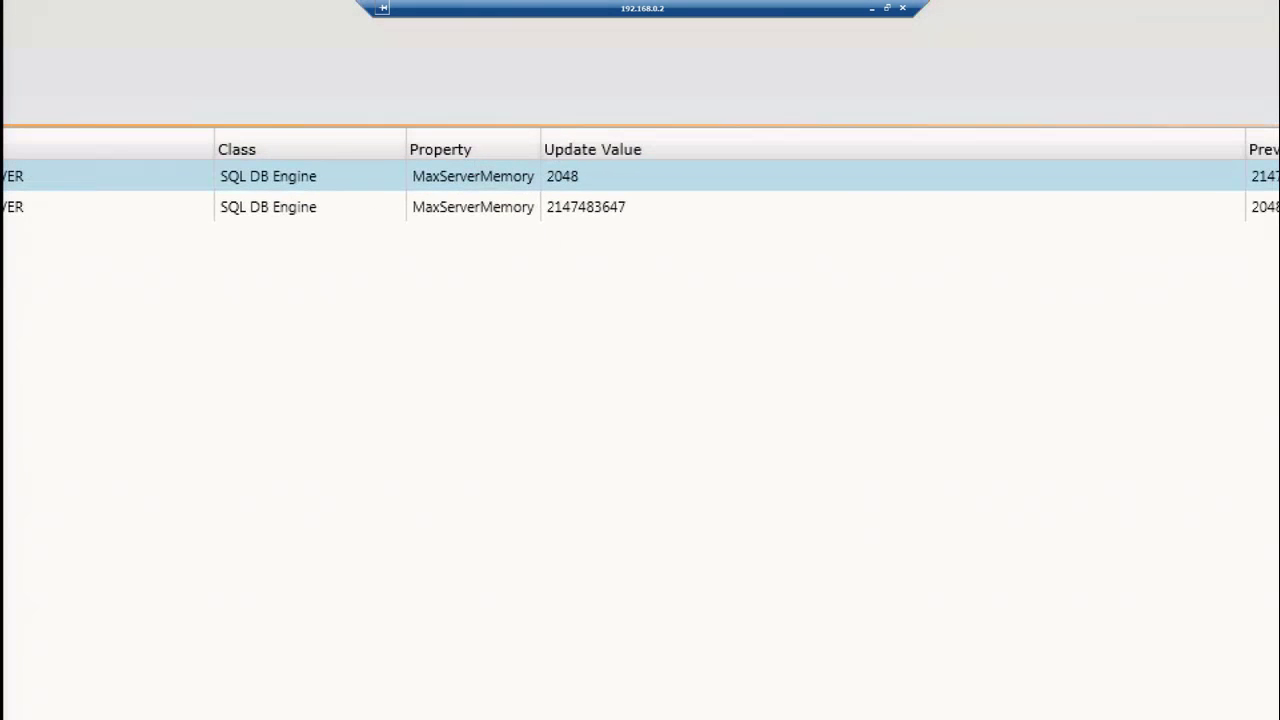